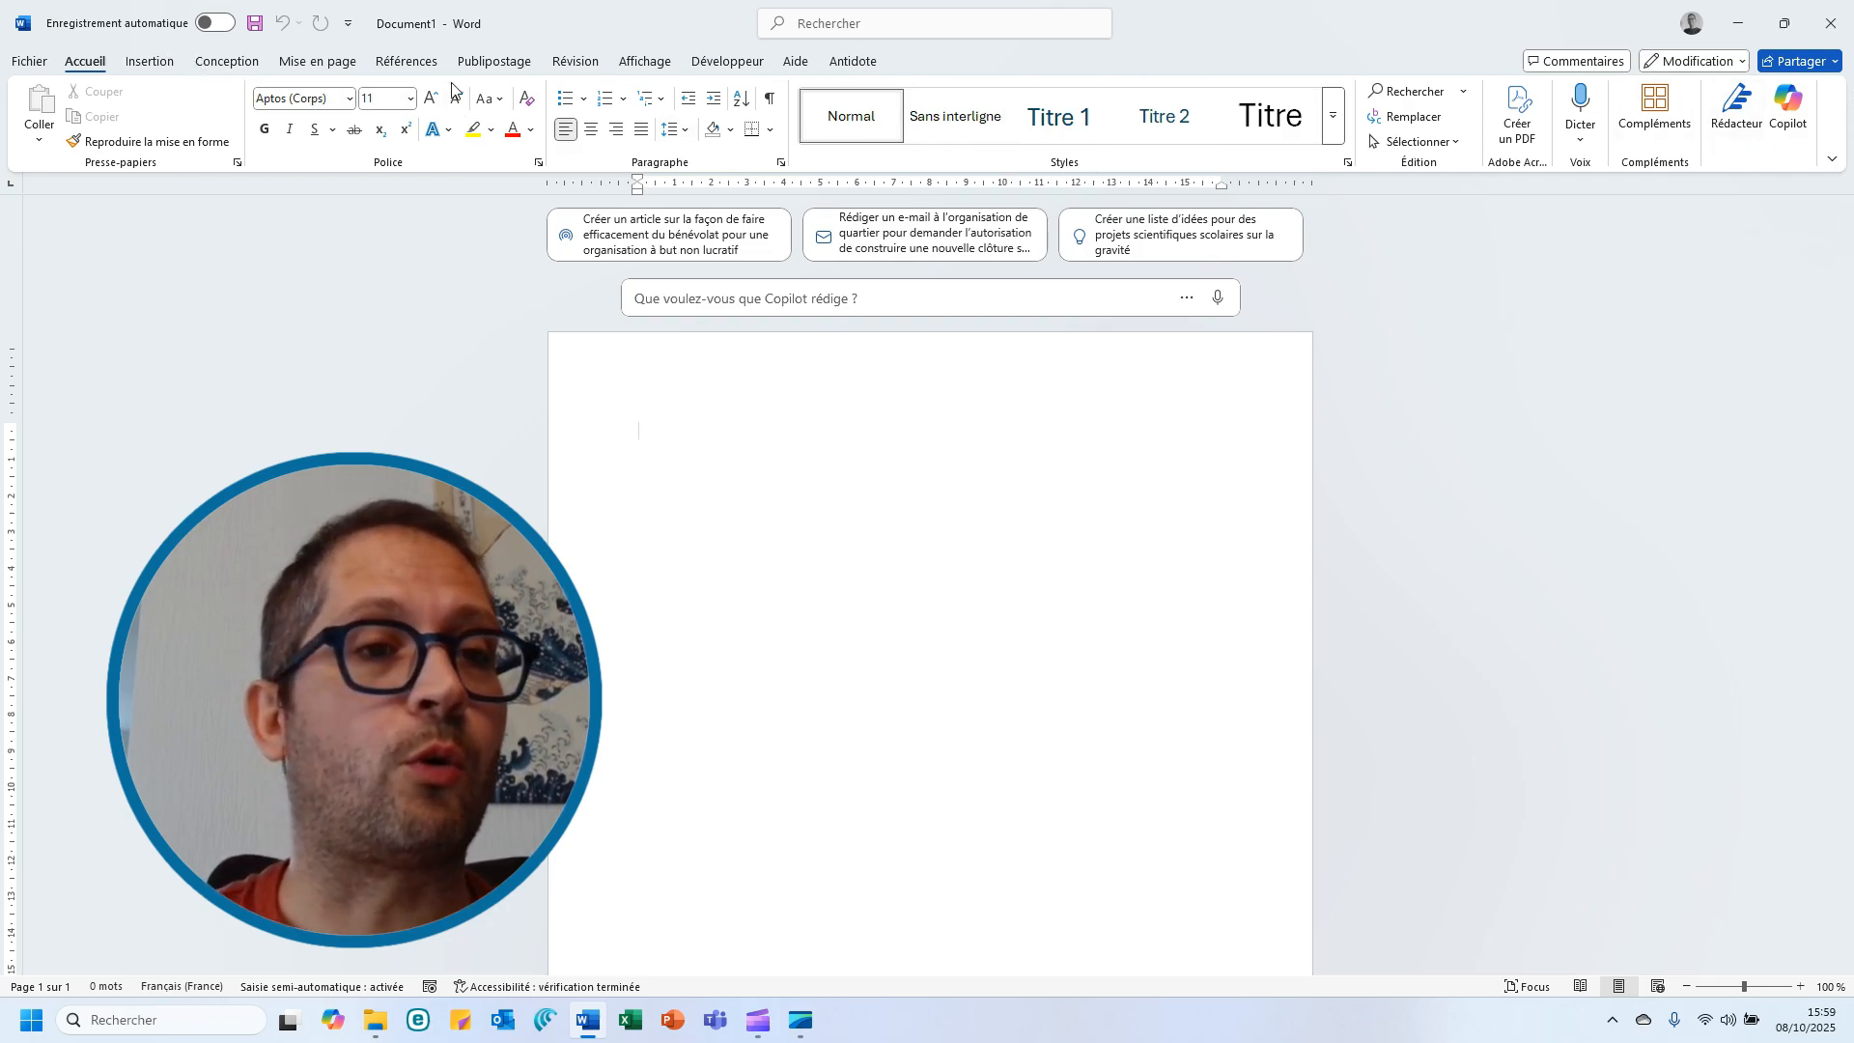
Browse the Insertion, Conception and Accueil ribbon tabs to review their groups
{"action": "left_click", "coordinate": [145, 62]}
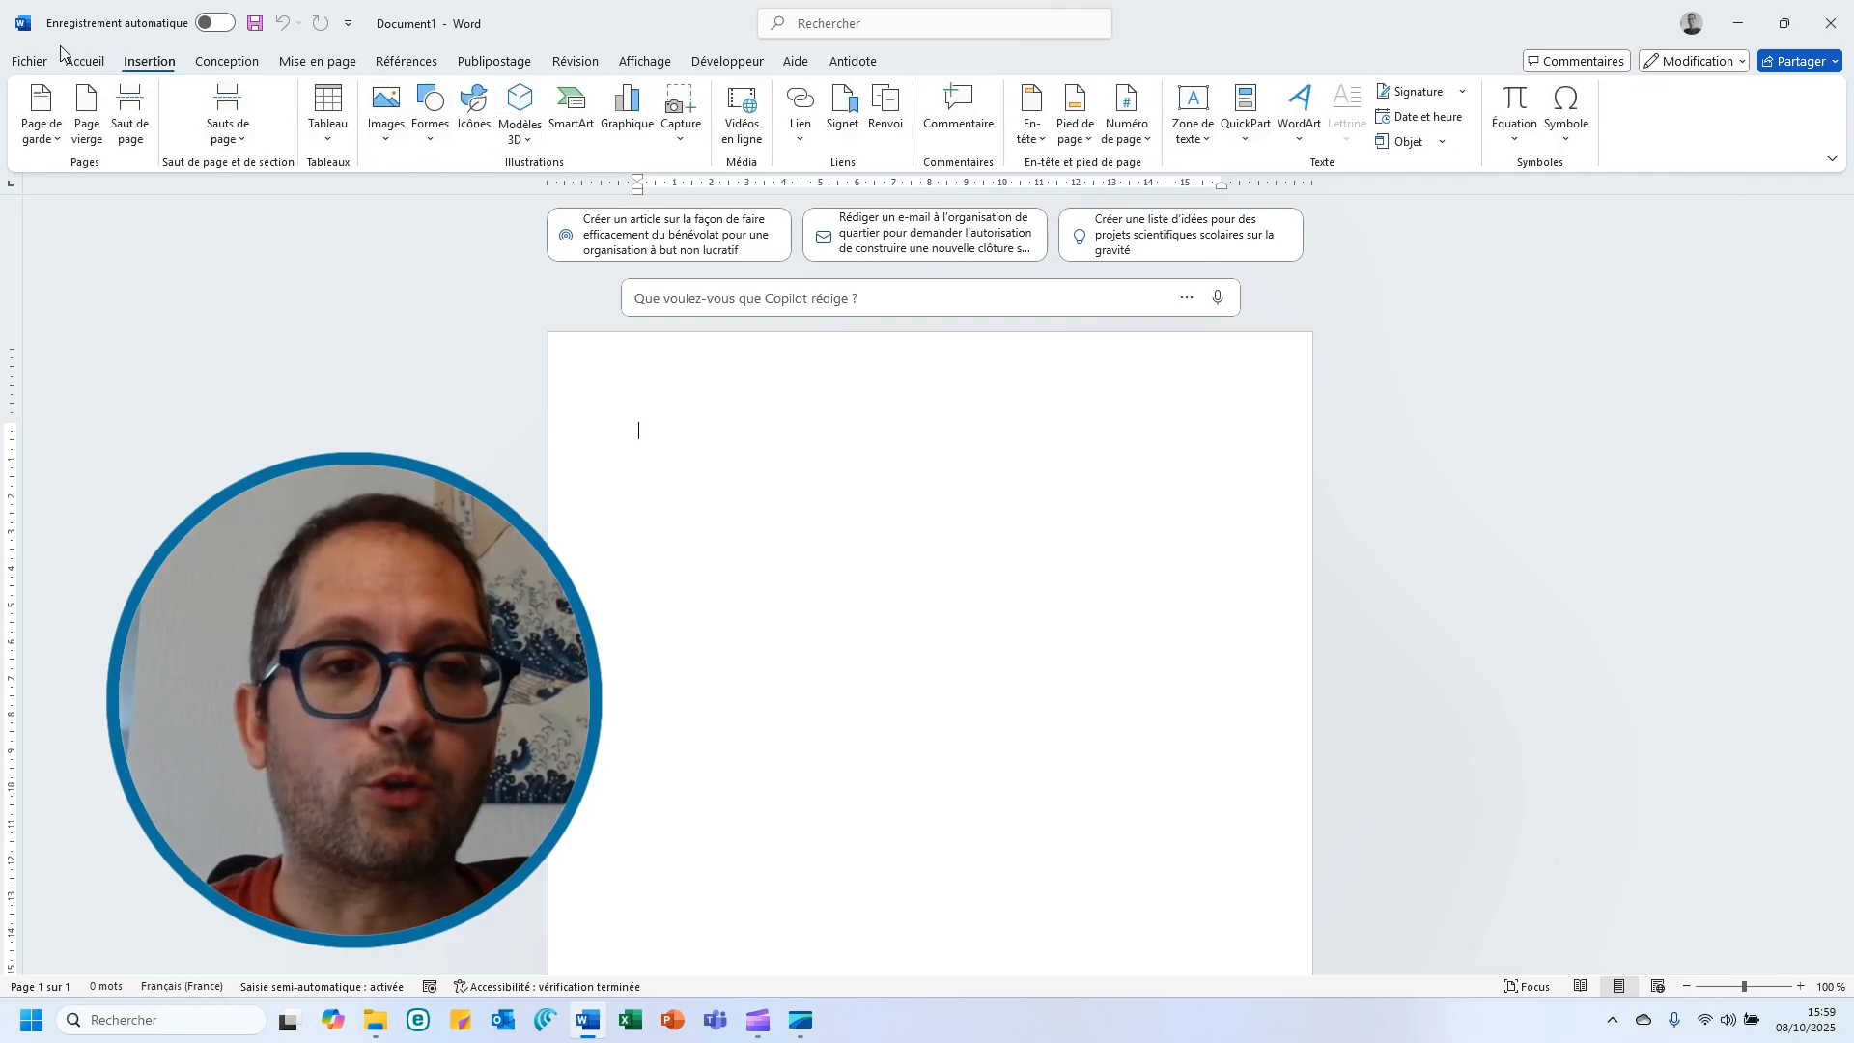
{"action": "left_click", "coordinate": [94, 63]}
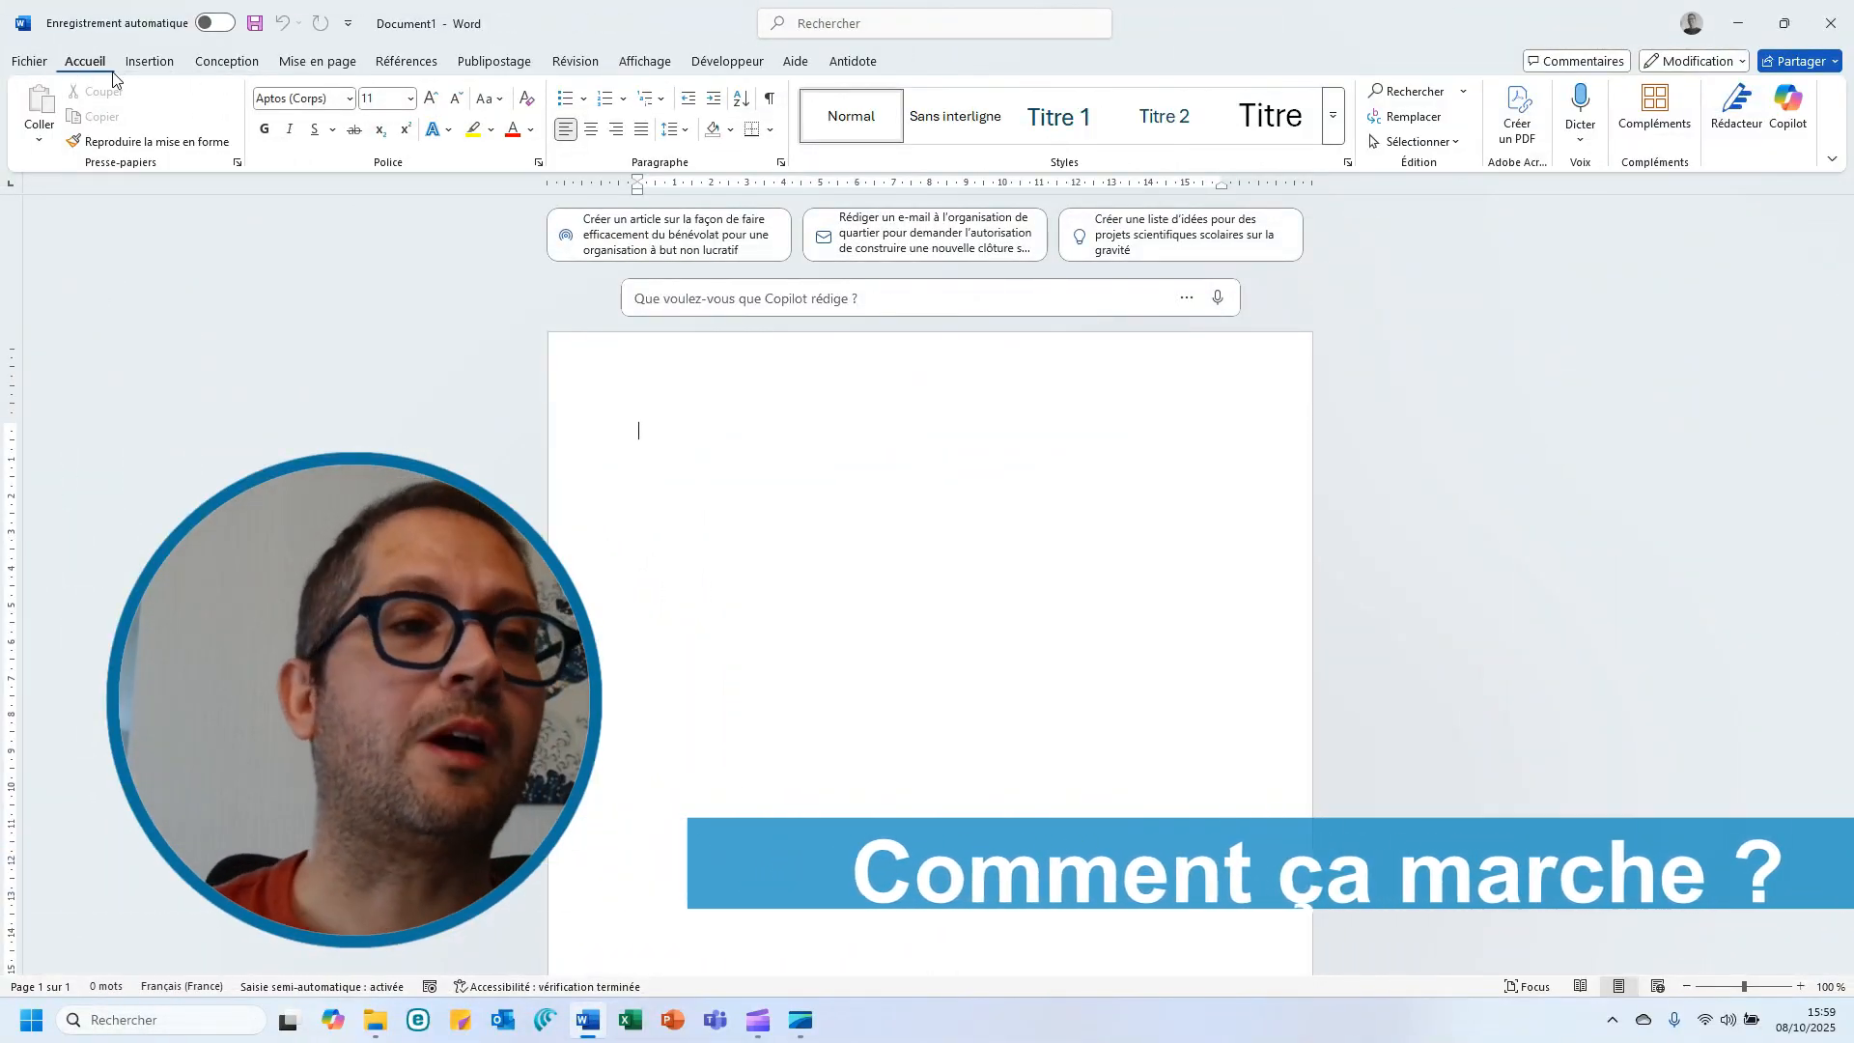
{"action": "left_click", "coordinate": [149, 61]}
{"action": "left_click", "coordinate": [227, 62]}
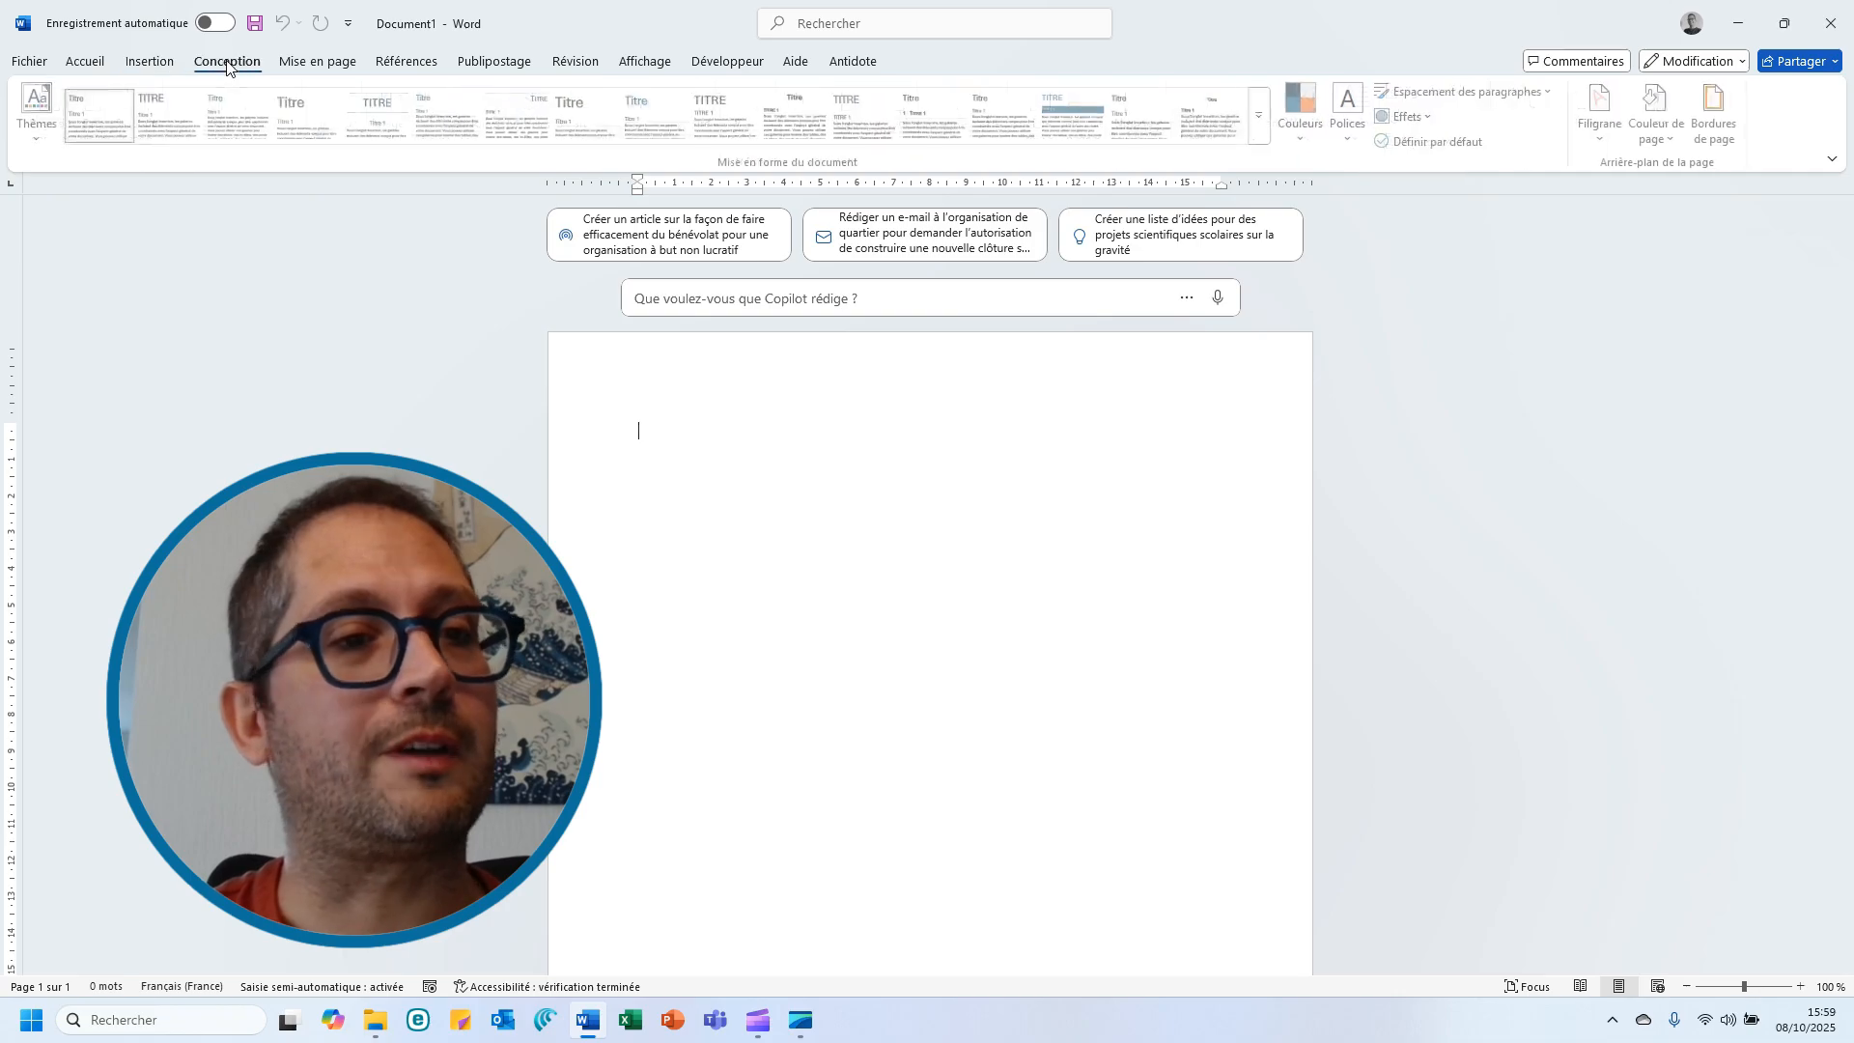
{"action": "left_click", "coordinate": [324, 62]}
{"action": "left_click", "coordinate": [246, 64]}
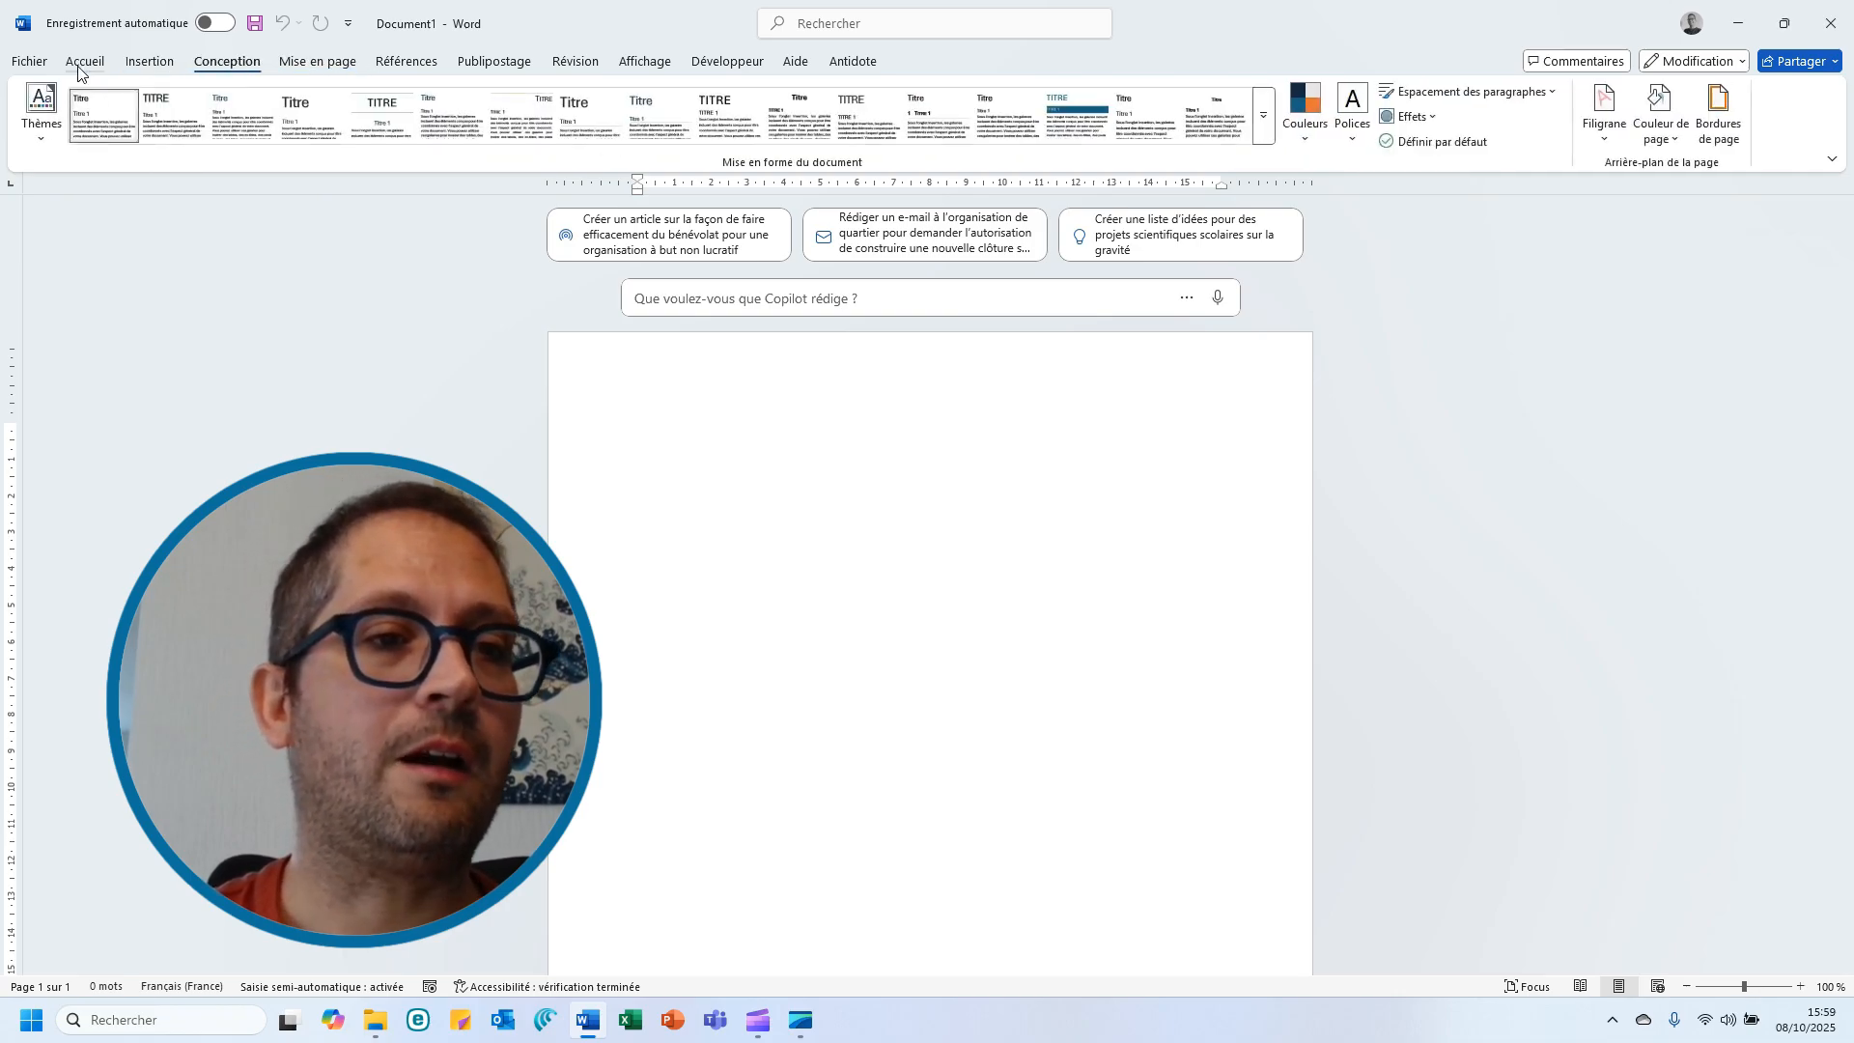
{"action": "left_click", "coordinate": [105, 68]}
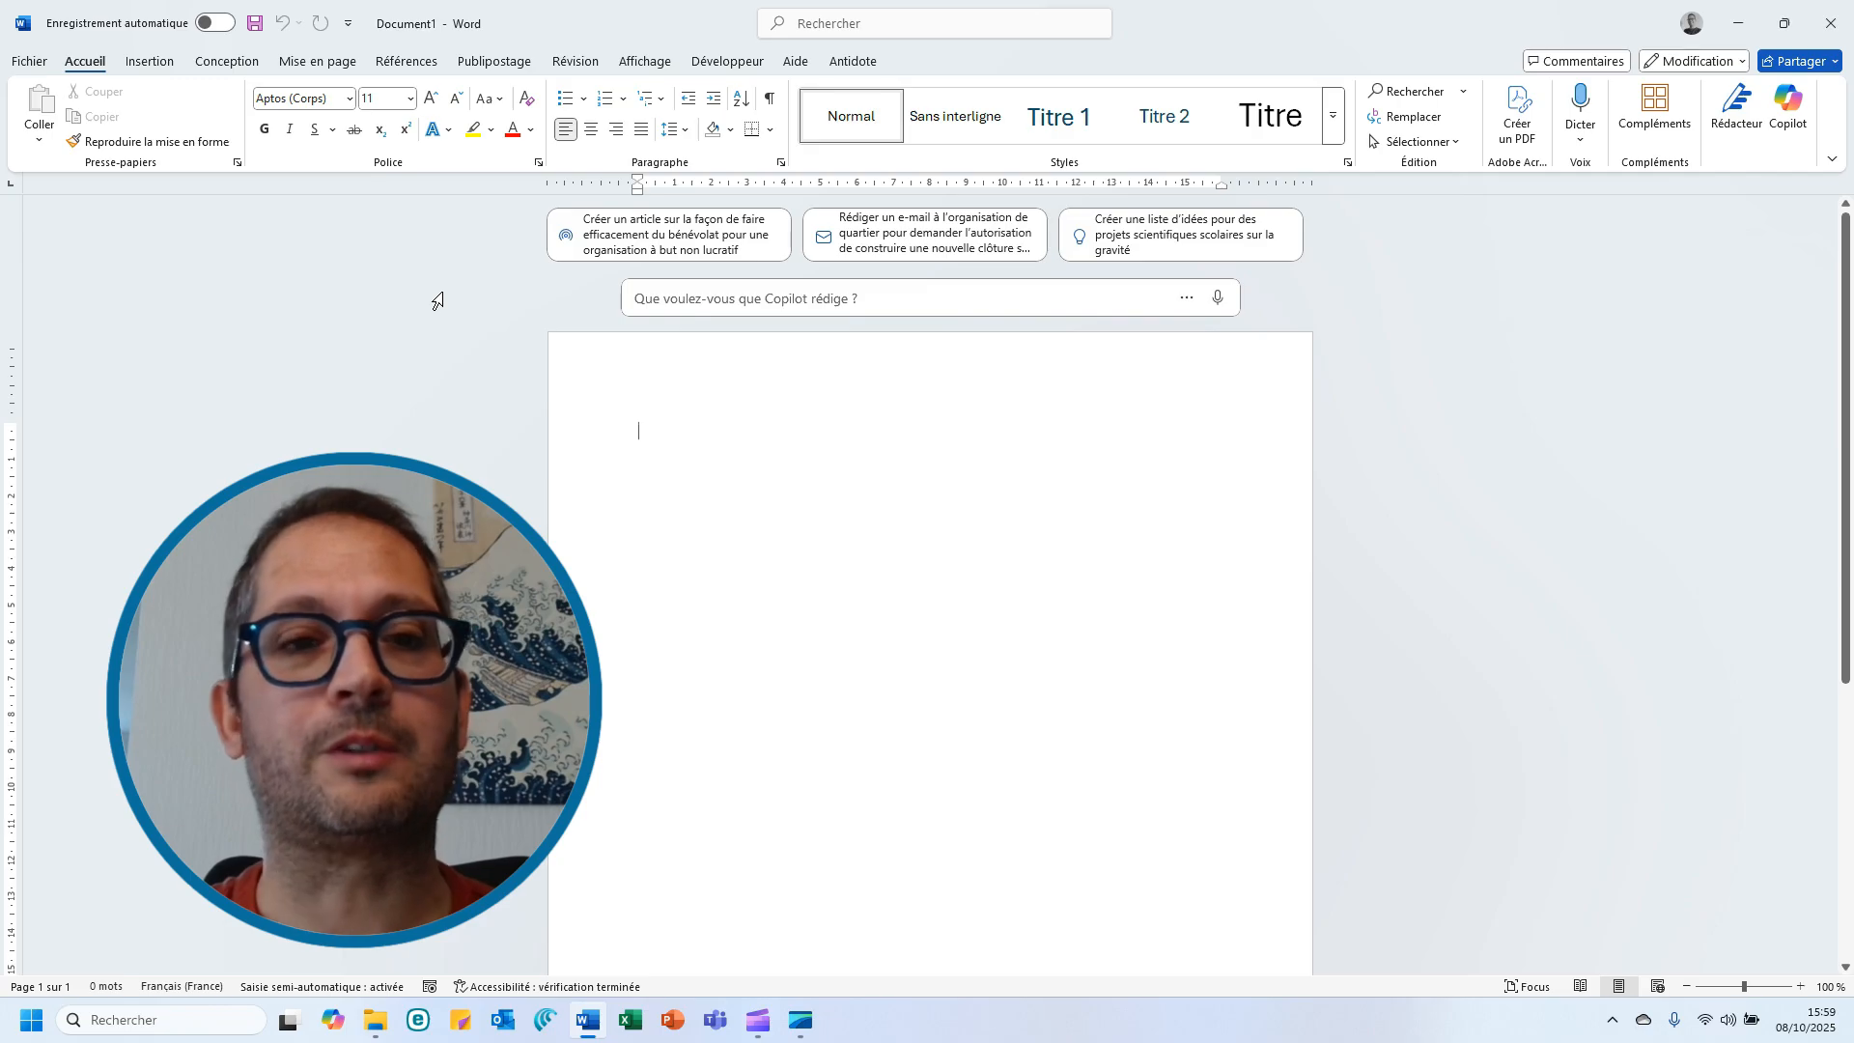
Open the Word options on the ribbon customization page and expand the Accueil tab's groups
{"action": "left_click", "coordinate": [38, 58]}
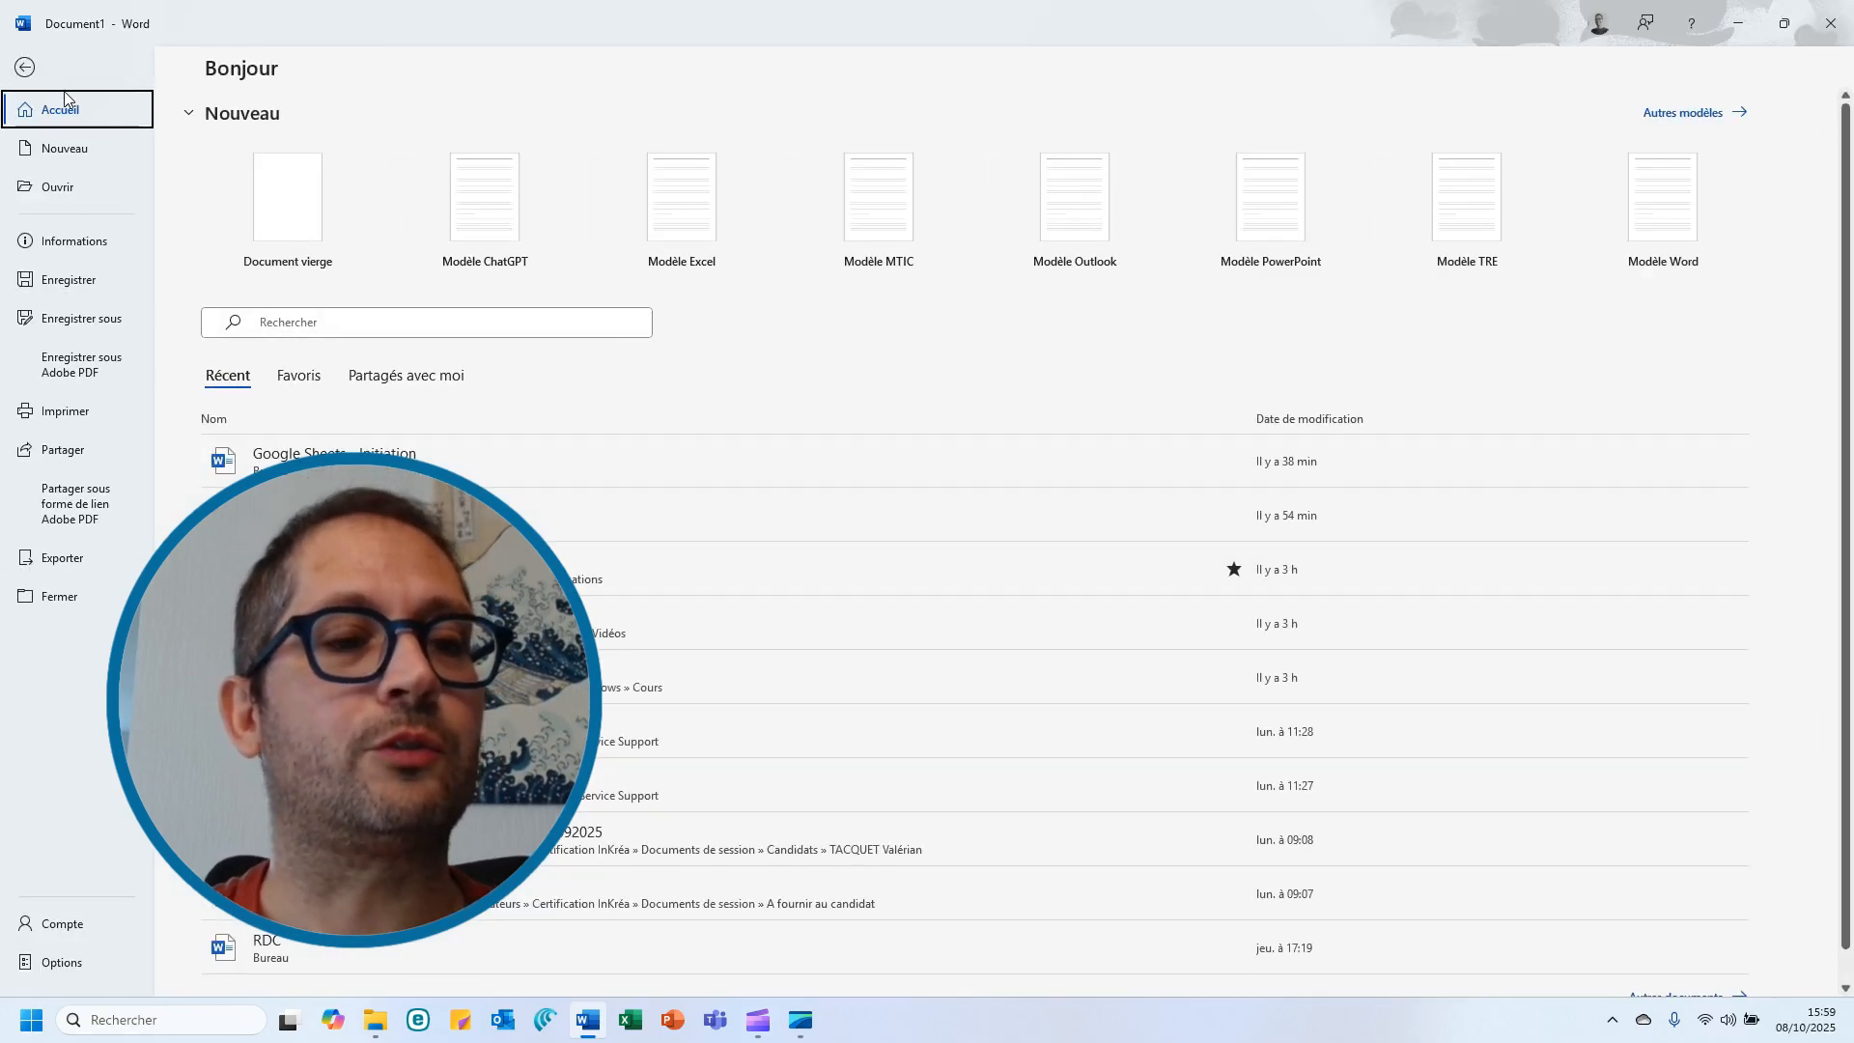
{"action": "left_click", "coordinate": [79, 964]}
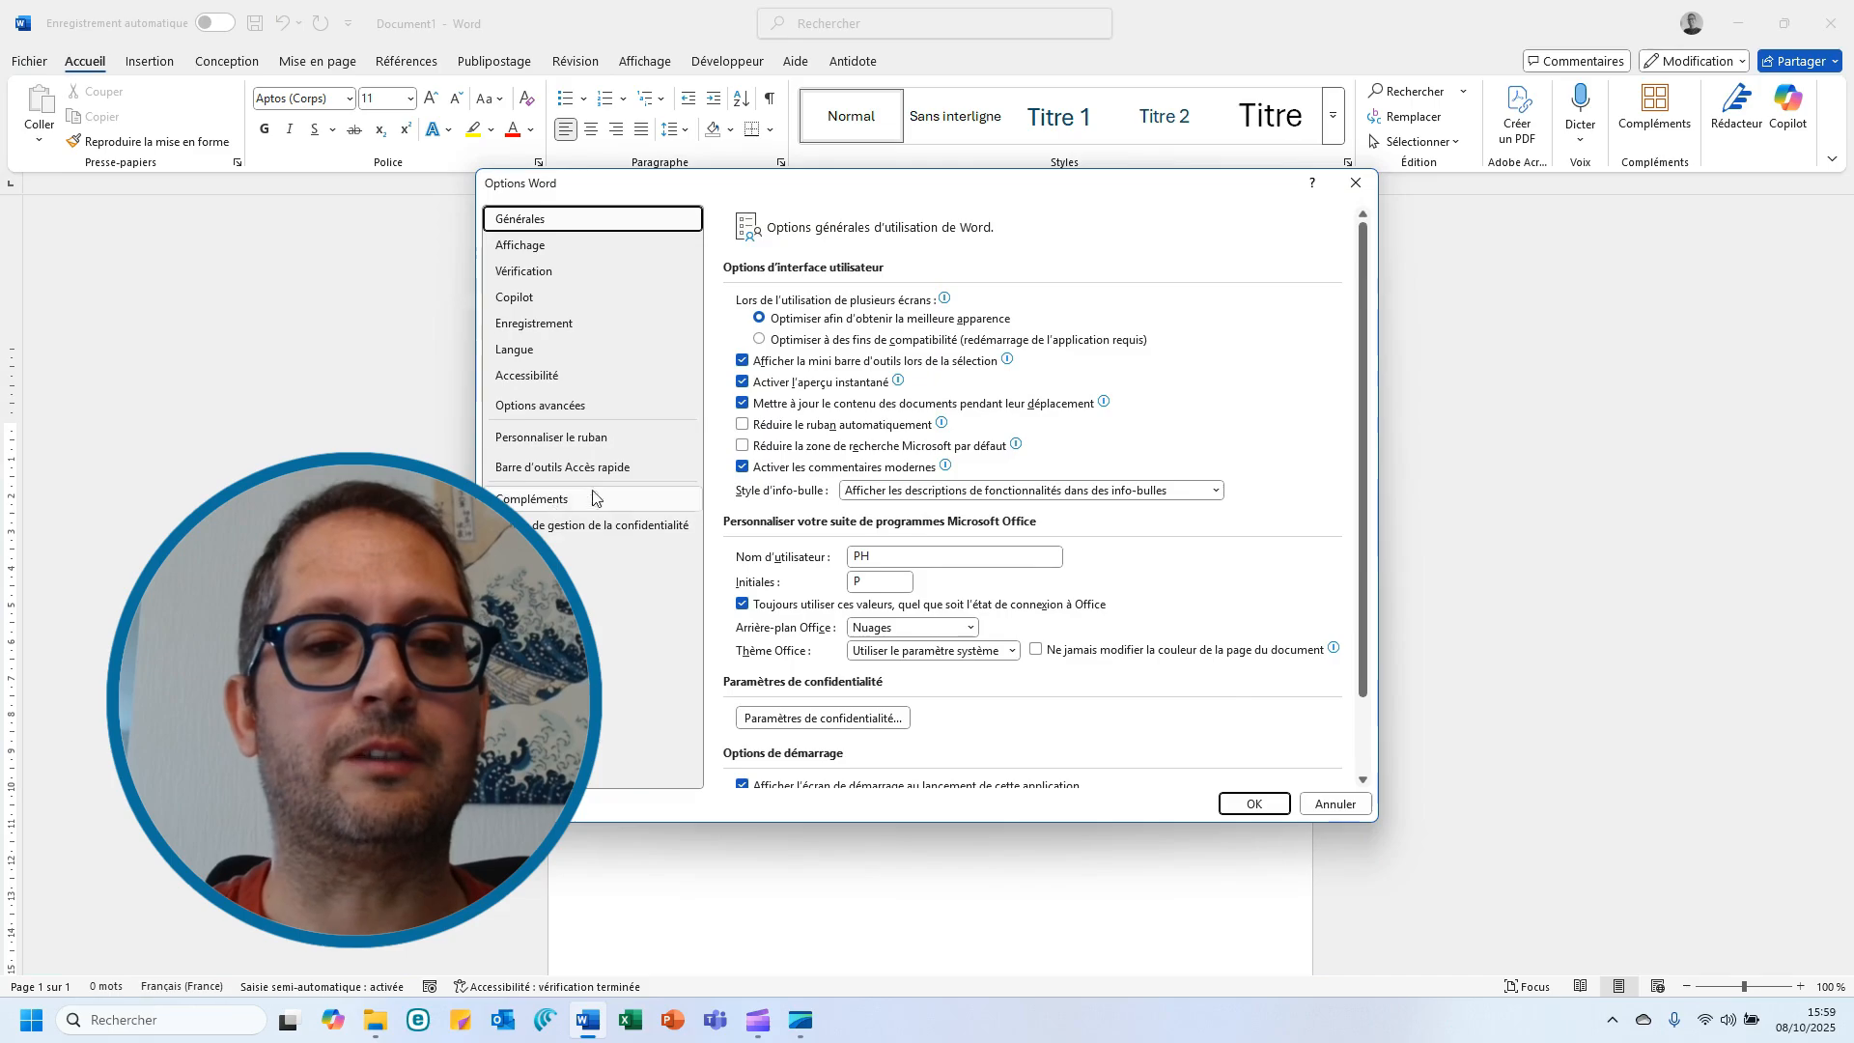
{"action": "left_click", "coordinate": [591, 446]}
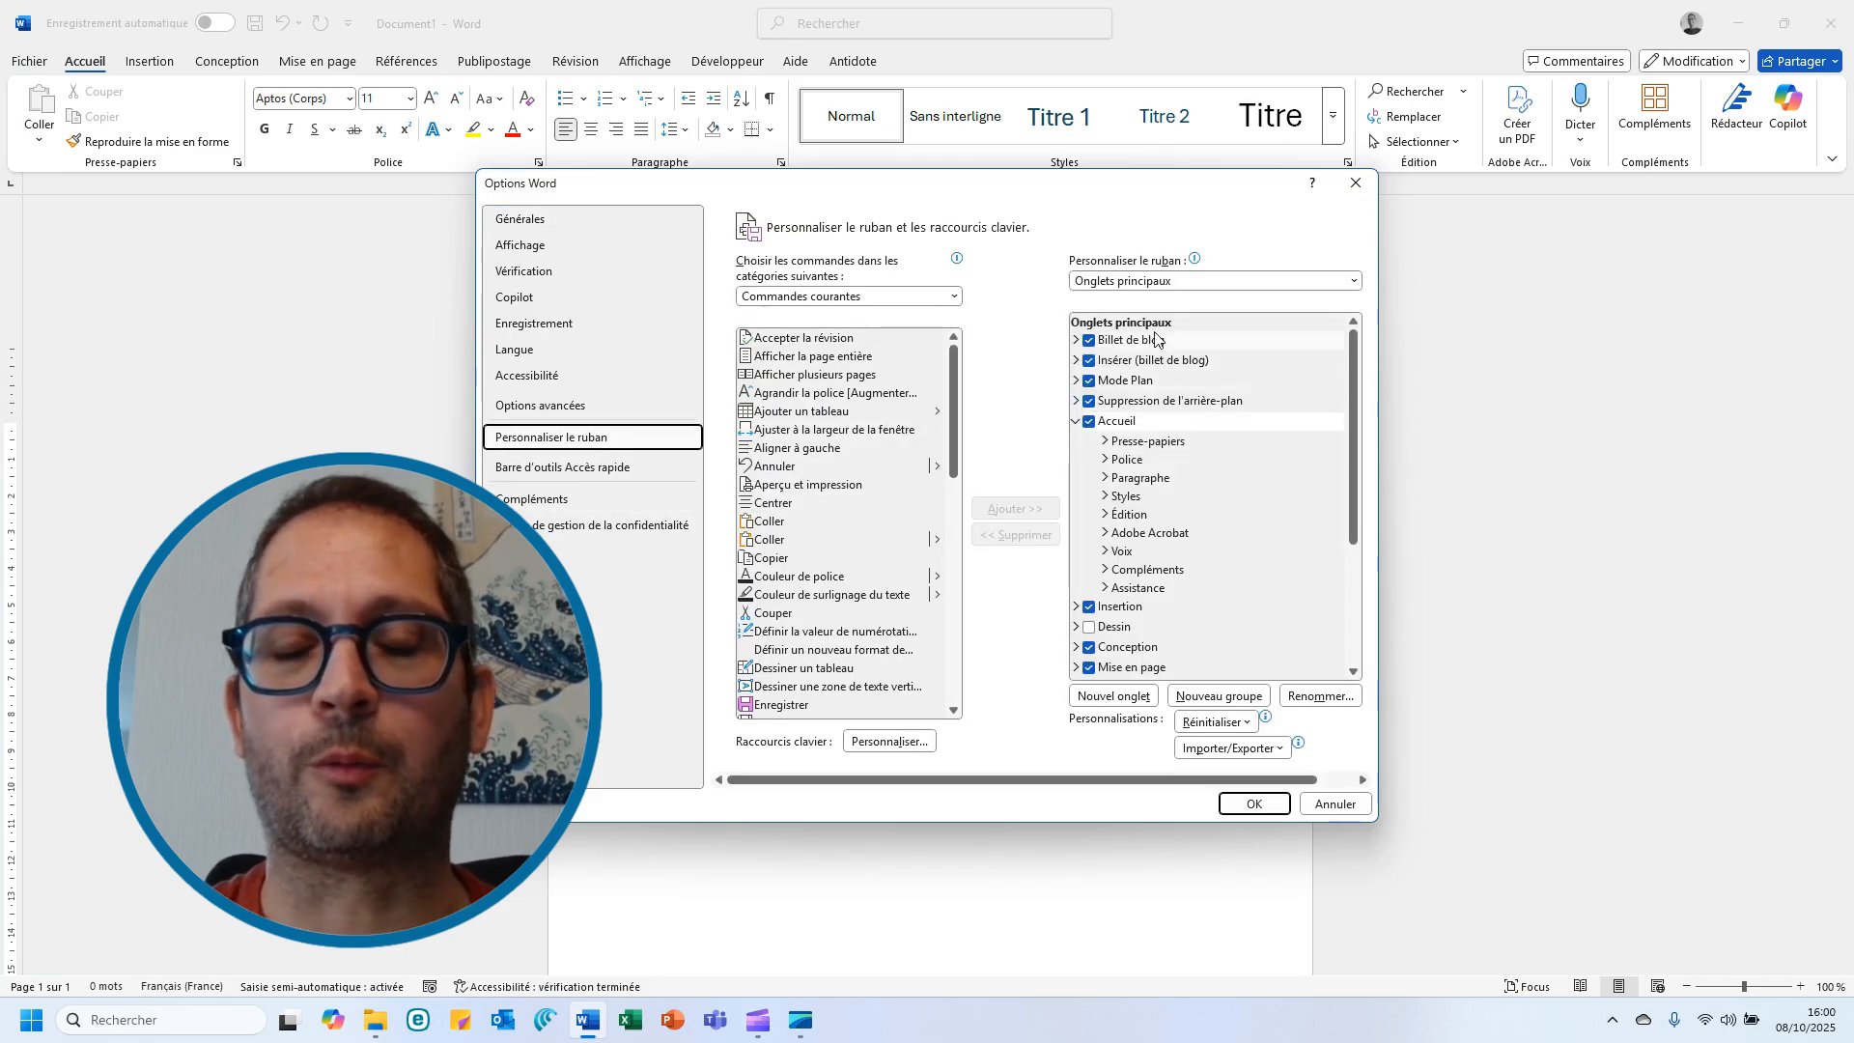
{"action": "left_click", "coordinate": [1081, 413]}
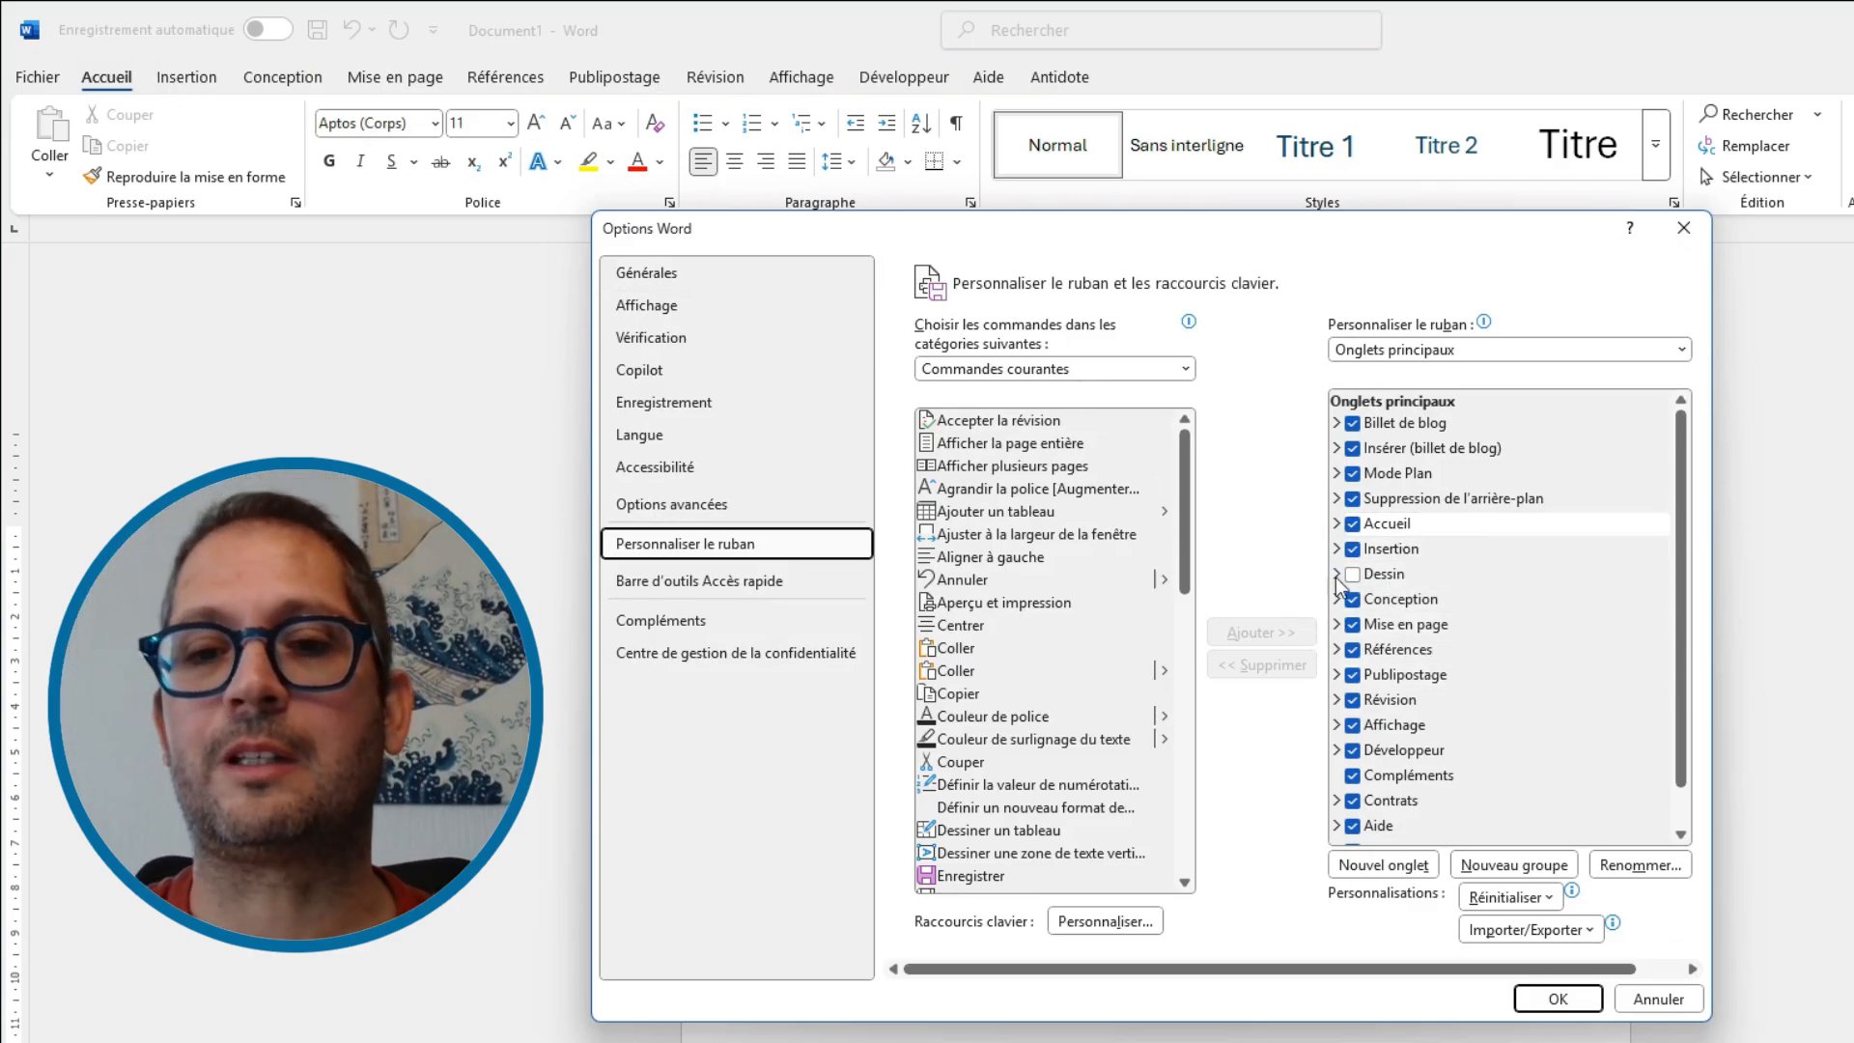
{"action": "left_click", "coordinate": [1337, 525]}
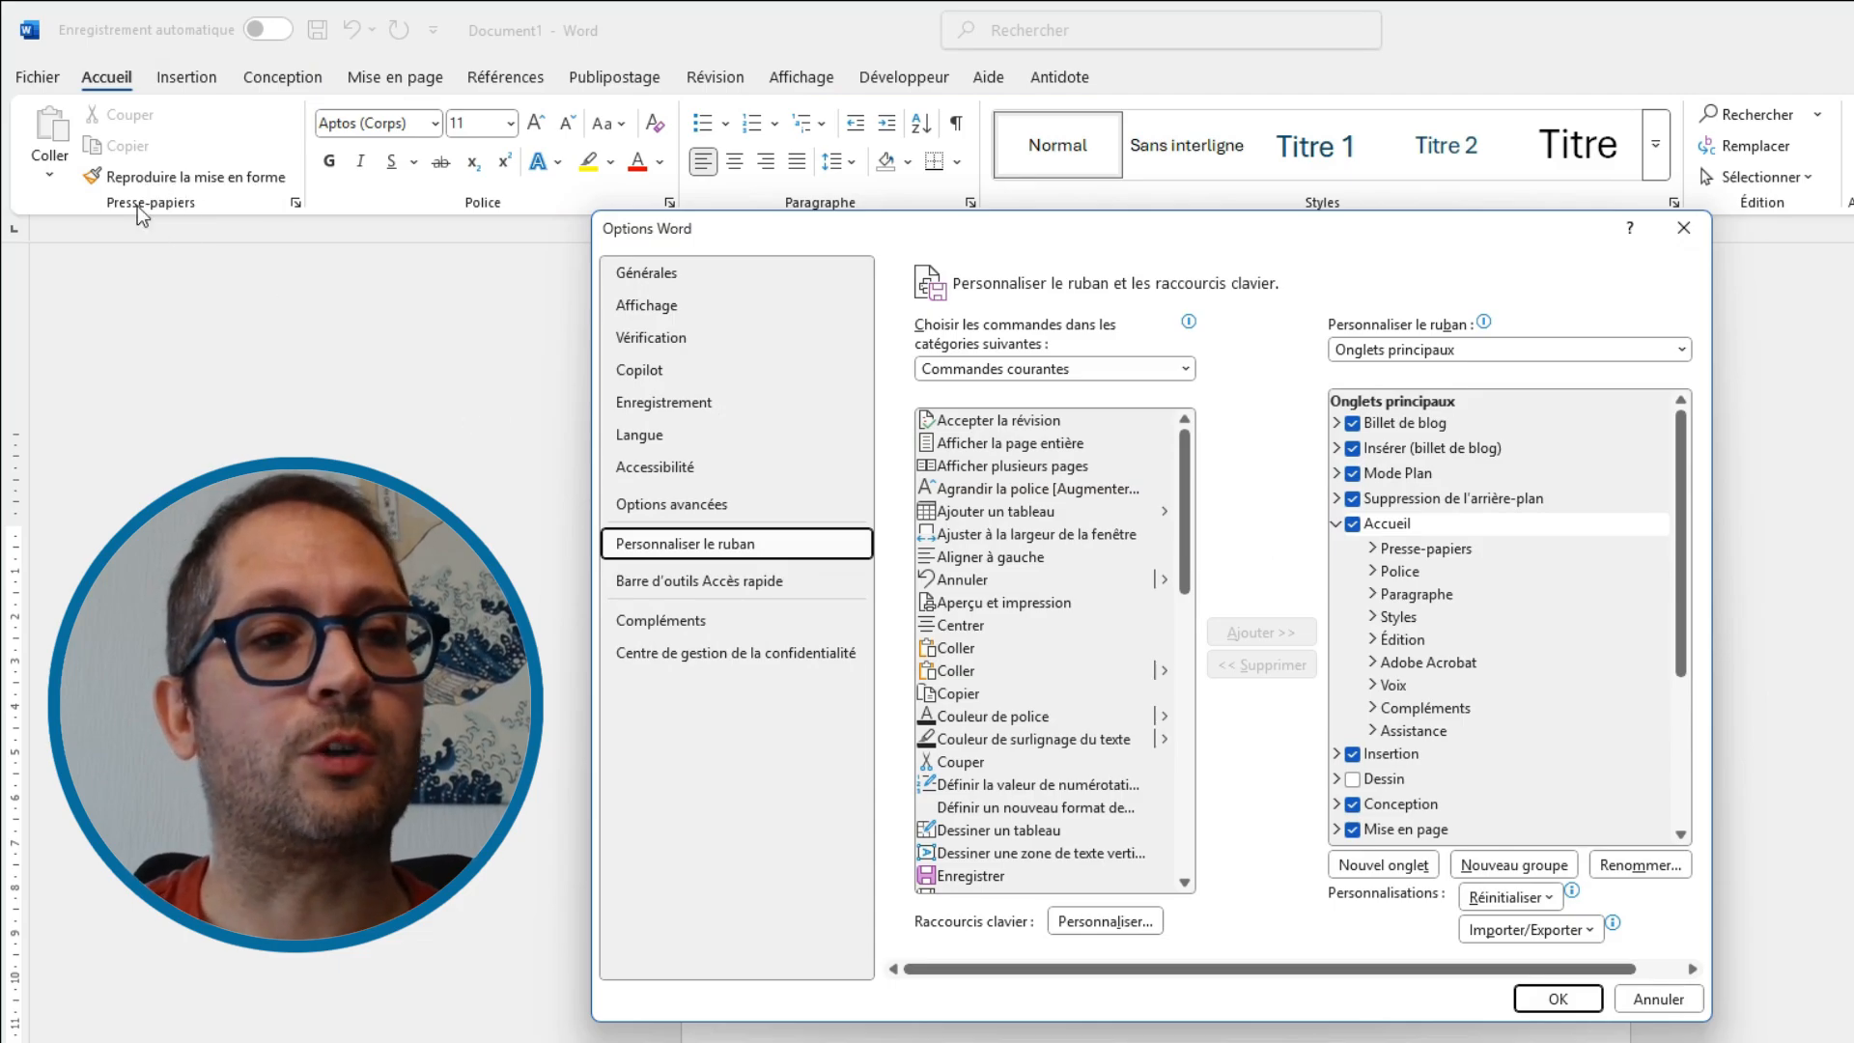
Examine the groups of the Accueil tab and the commands inside the Presse-papiers group
{"action": "left_click", "coordinate": [1415, 549]}
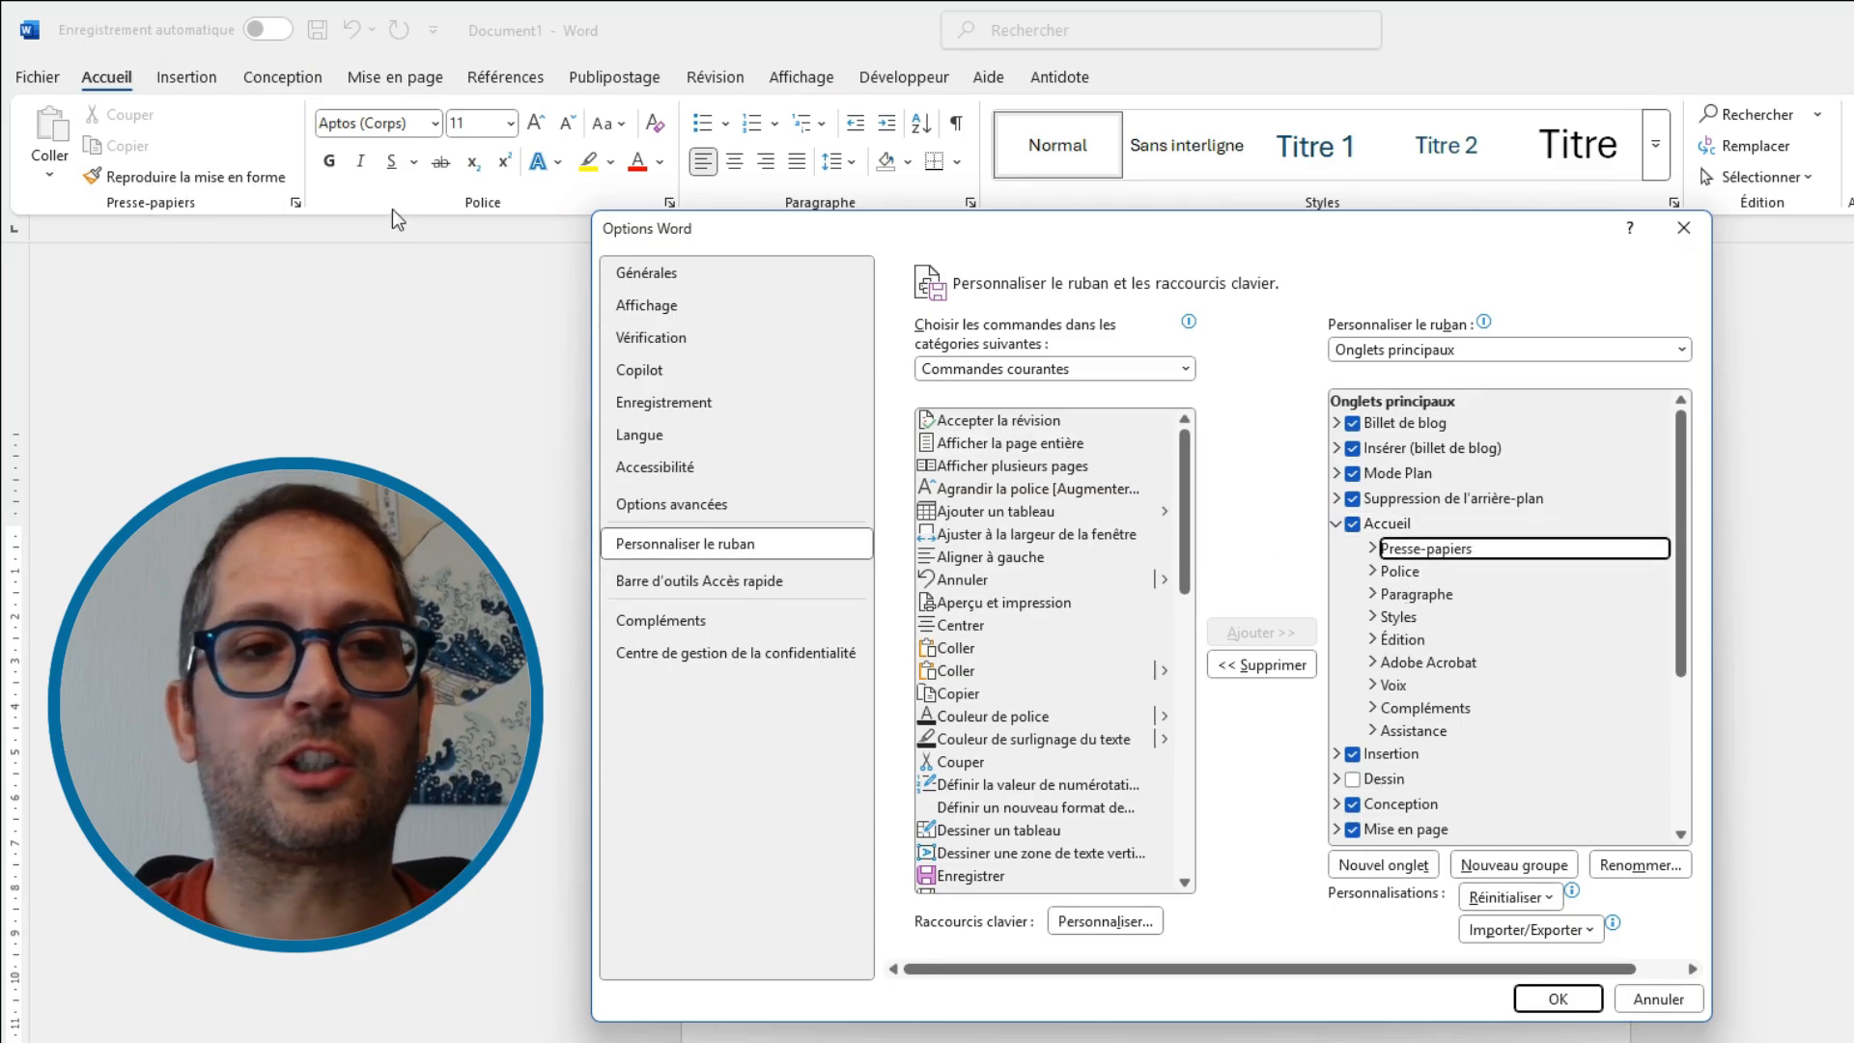
{"action": "left_click", "coordinate": [1411, 594]}
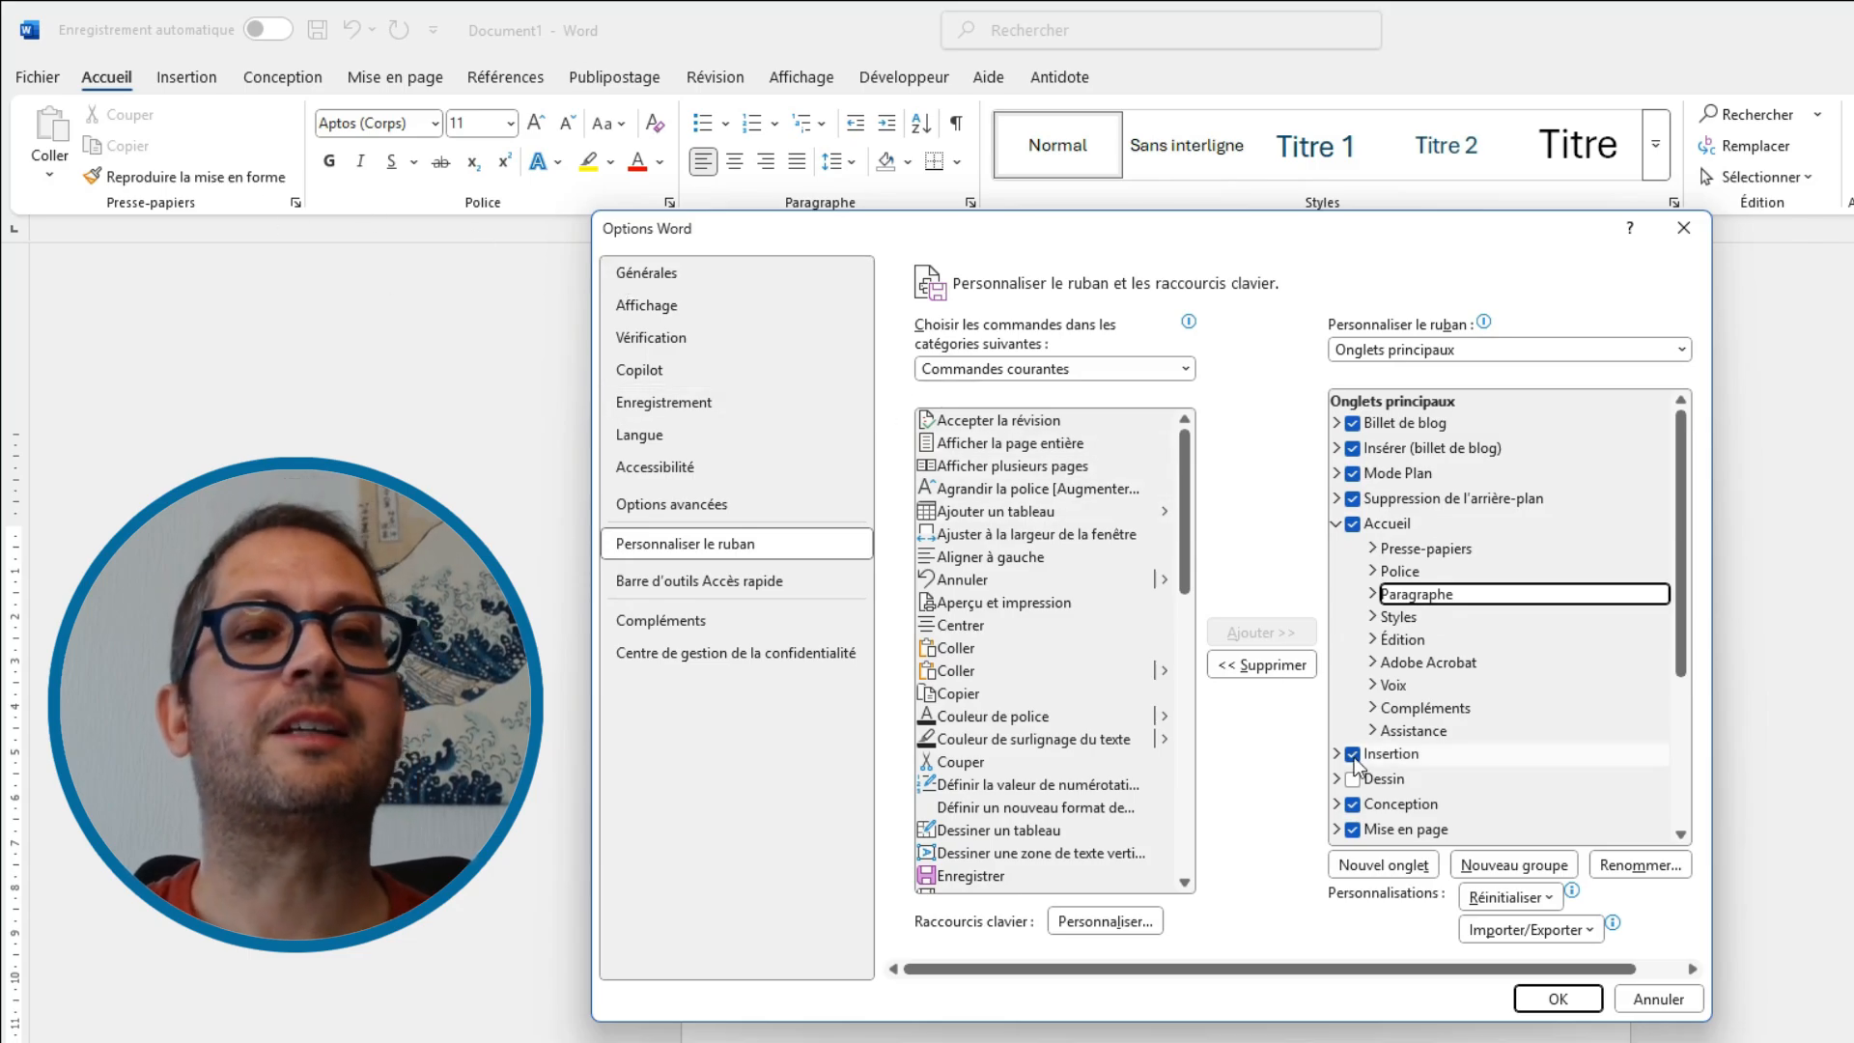
{"action": "left_click", "coordinate": [1373, 549]}
{"action": "left_click", "coordinate": [1433, 576]}
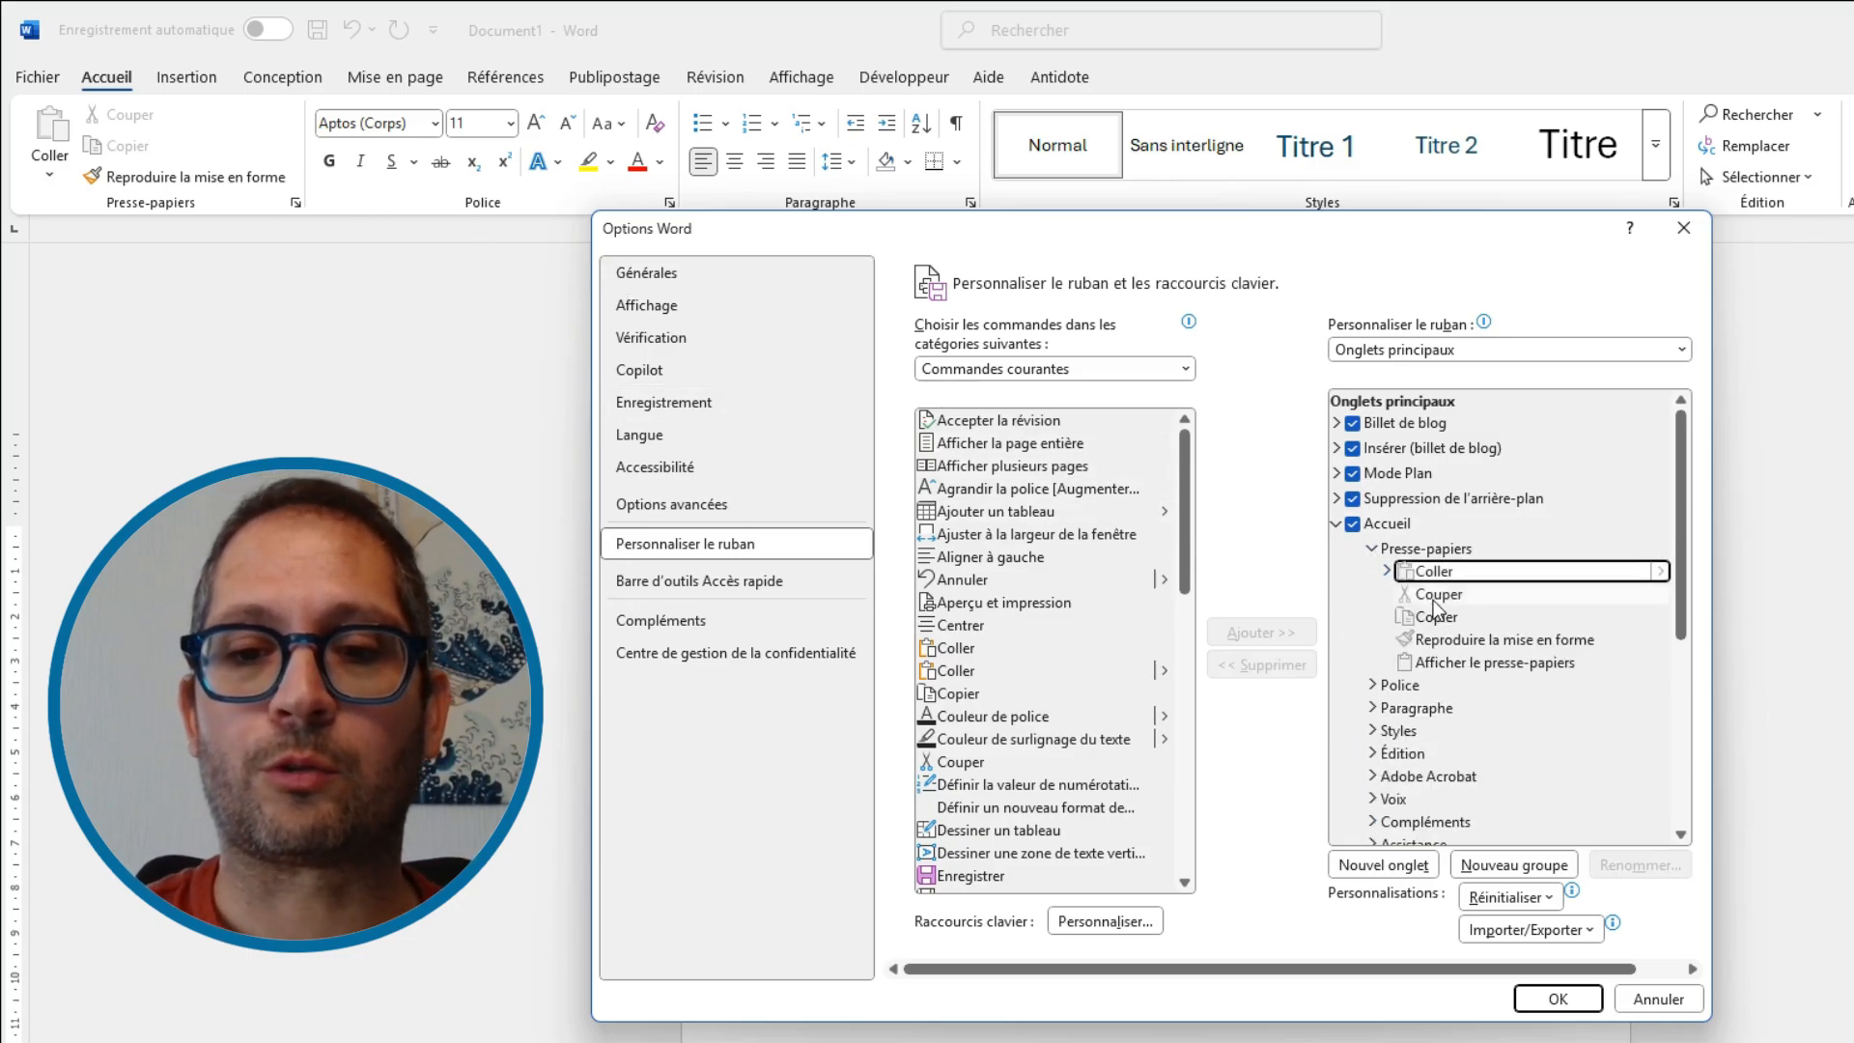
{"action": "left_click", "coordinate": [1436, 597]}
{"action": "left_click", "coordinate": [1441, 617]}
{"action": "left_click", "coordinate": [1448, 640]}
{"action": "left_click", "coordinate": [1456, 664]}
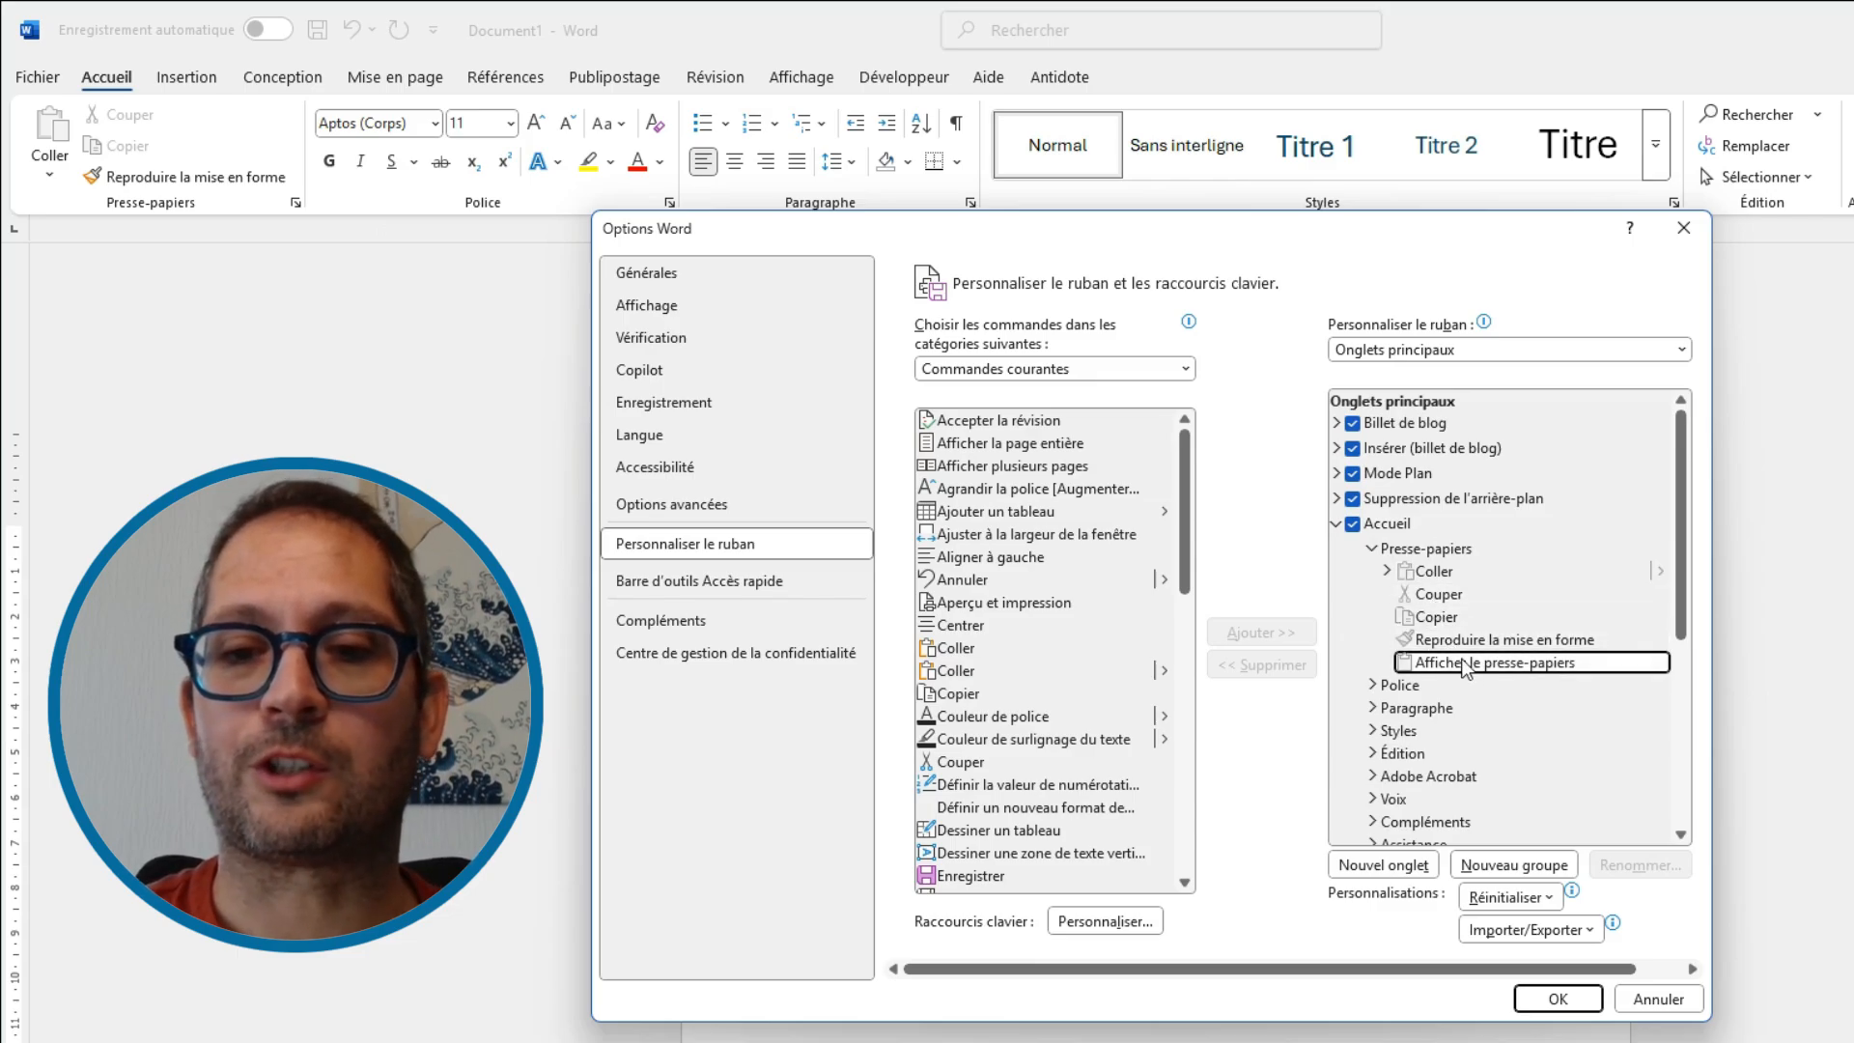
{"action": "left_click", "coordinate": [1448, 639]}
{"action": "left_click", "coordinate": [1373, 549]}
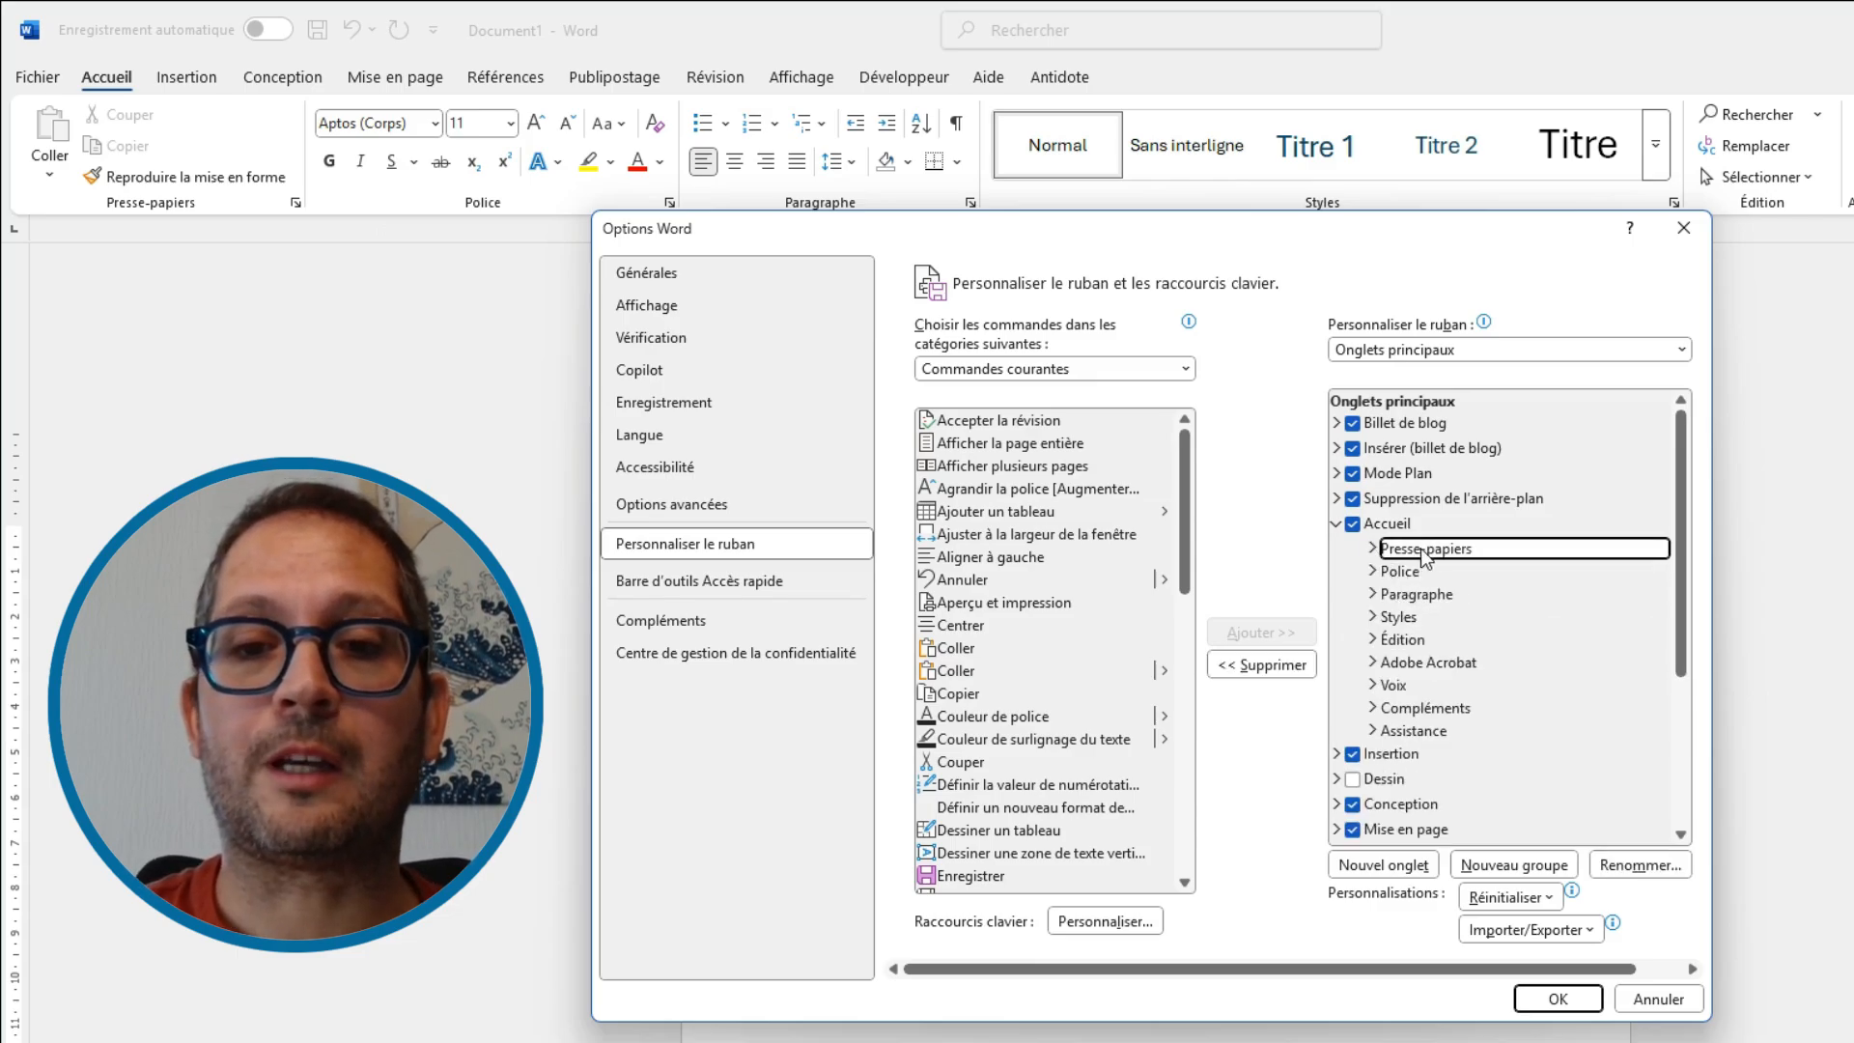
Move the Presse-papiers group below Police on the Accueil tab and apply the change
{"action": "left_click_drag", "start_coordinate": [1423, 555], "coordinate": [1412, 582]}
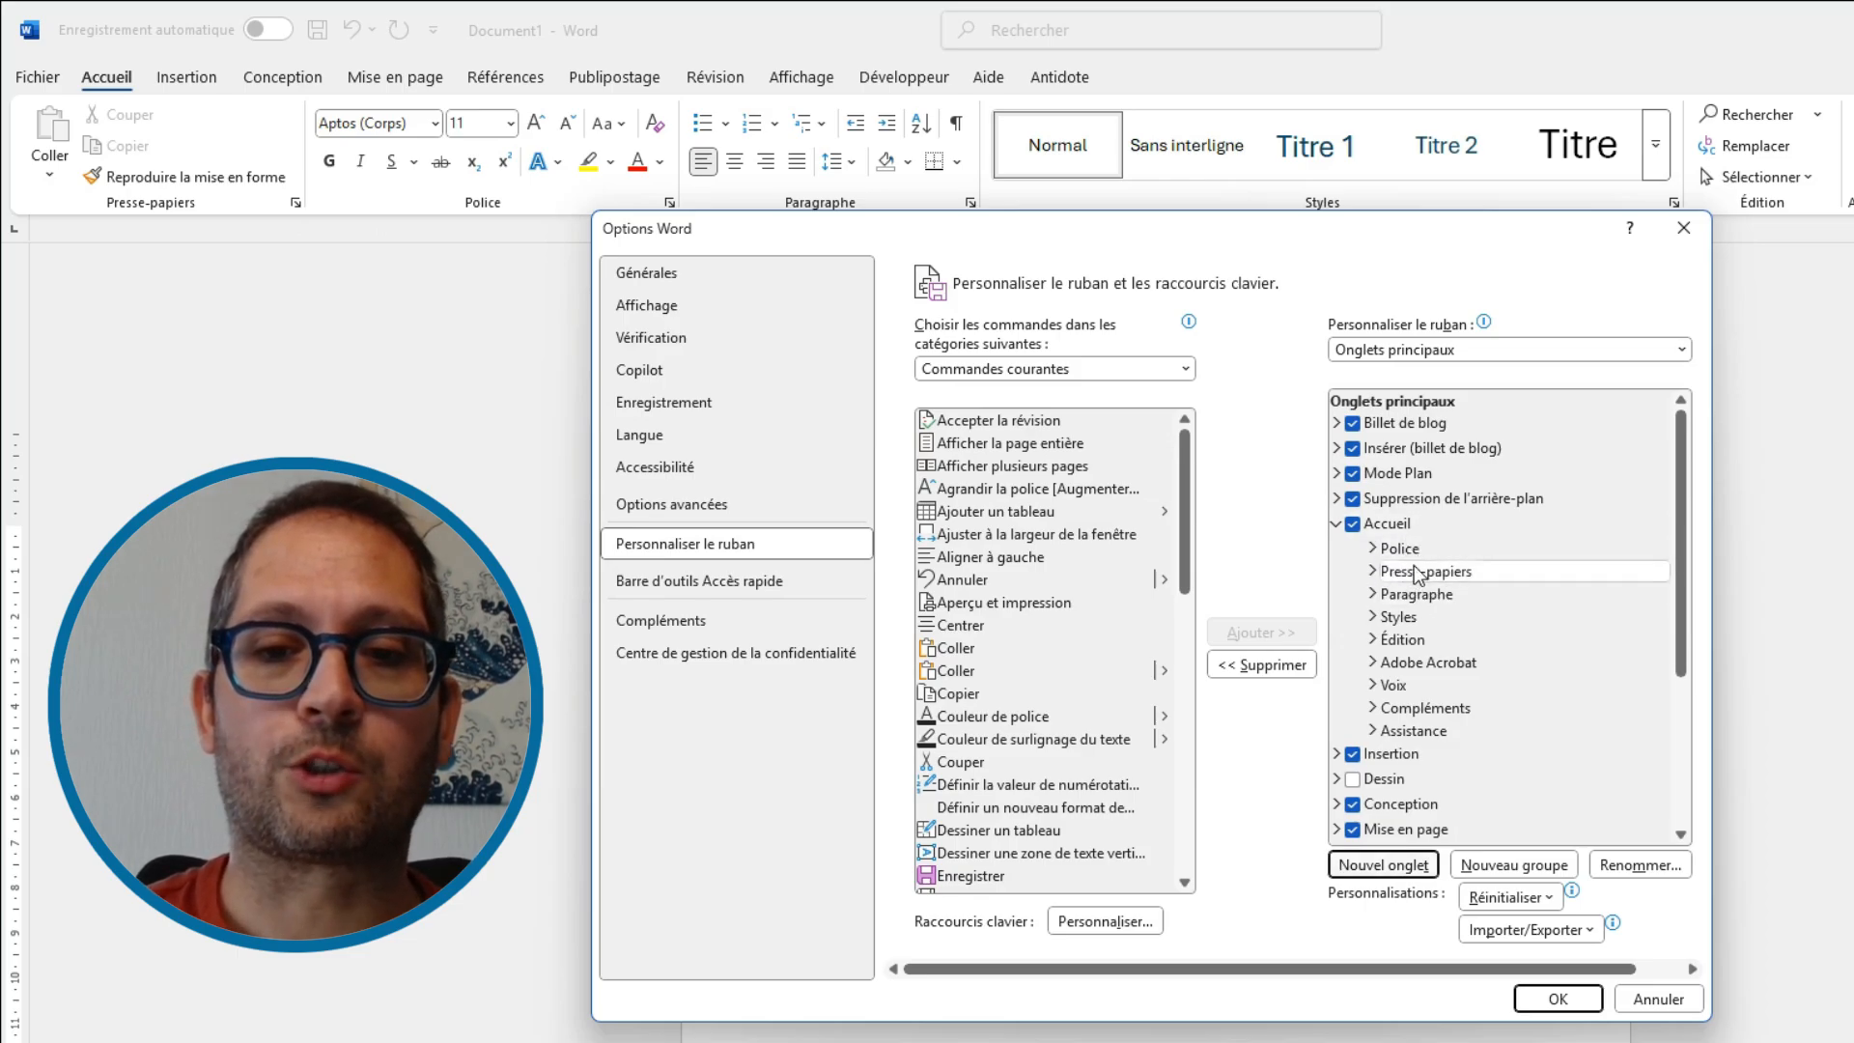
{"action": "left_click", "coordinate": [1556, 998]}
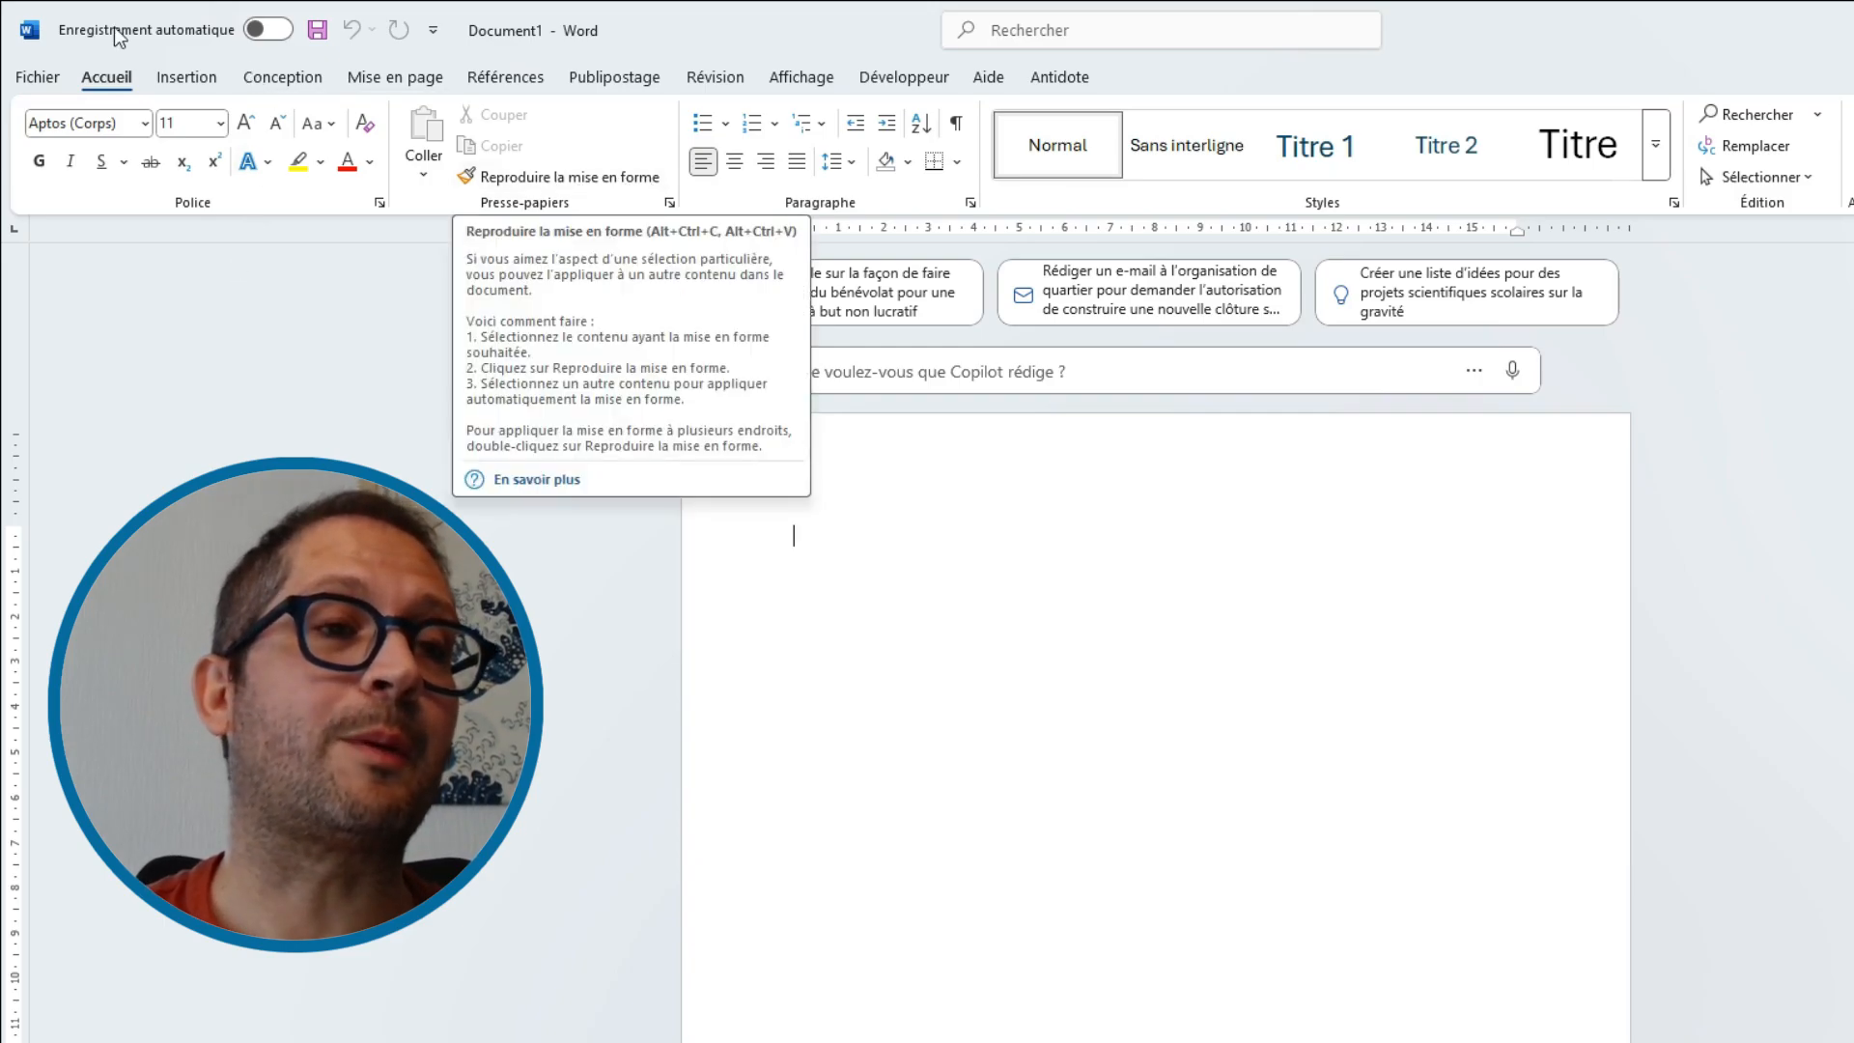
Reopen the ribbon customization options and move the Presse-papiers group back above Police
{"action": "left_click", "coordinate": [48, 75]}
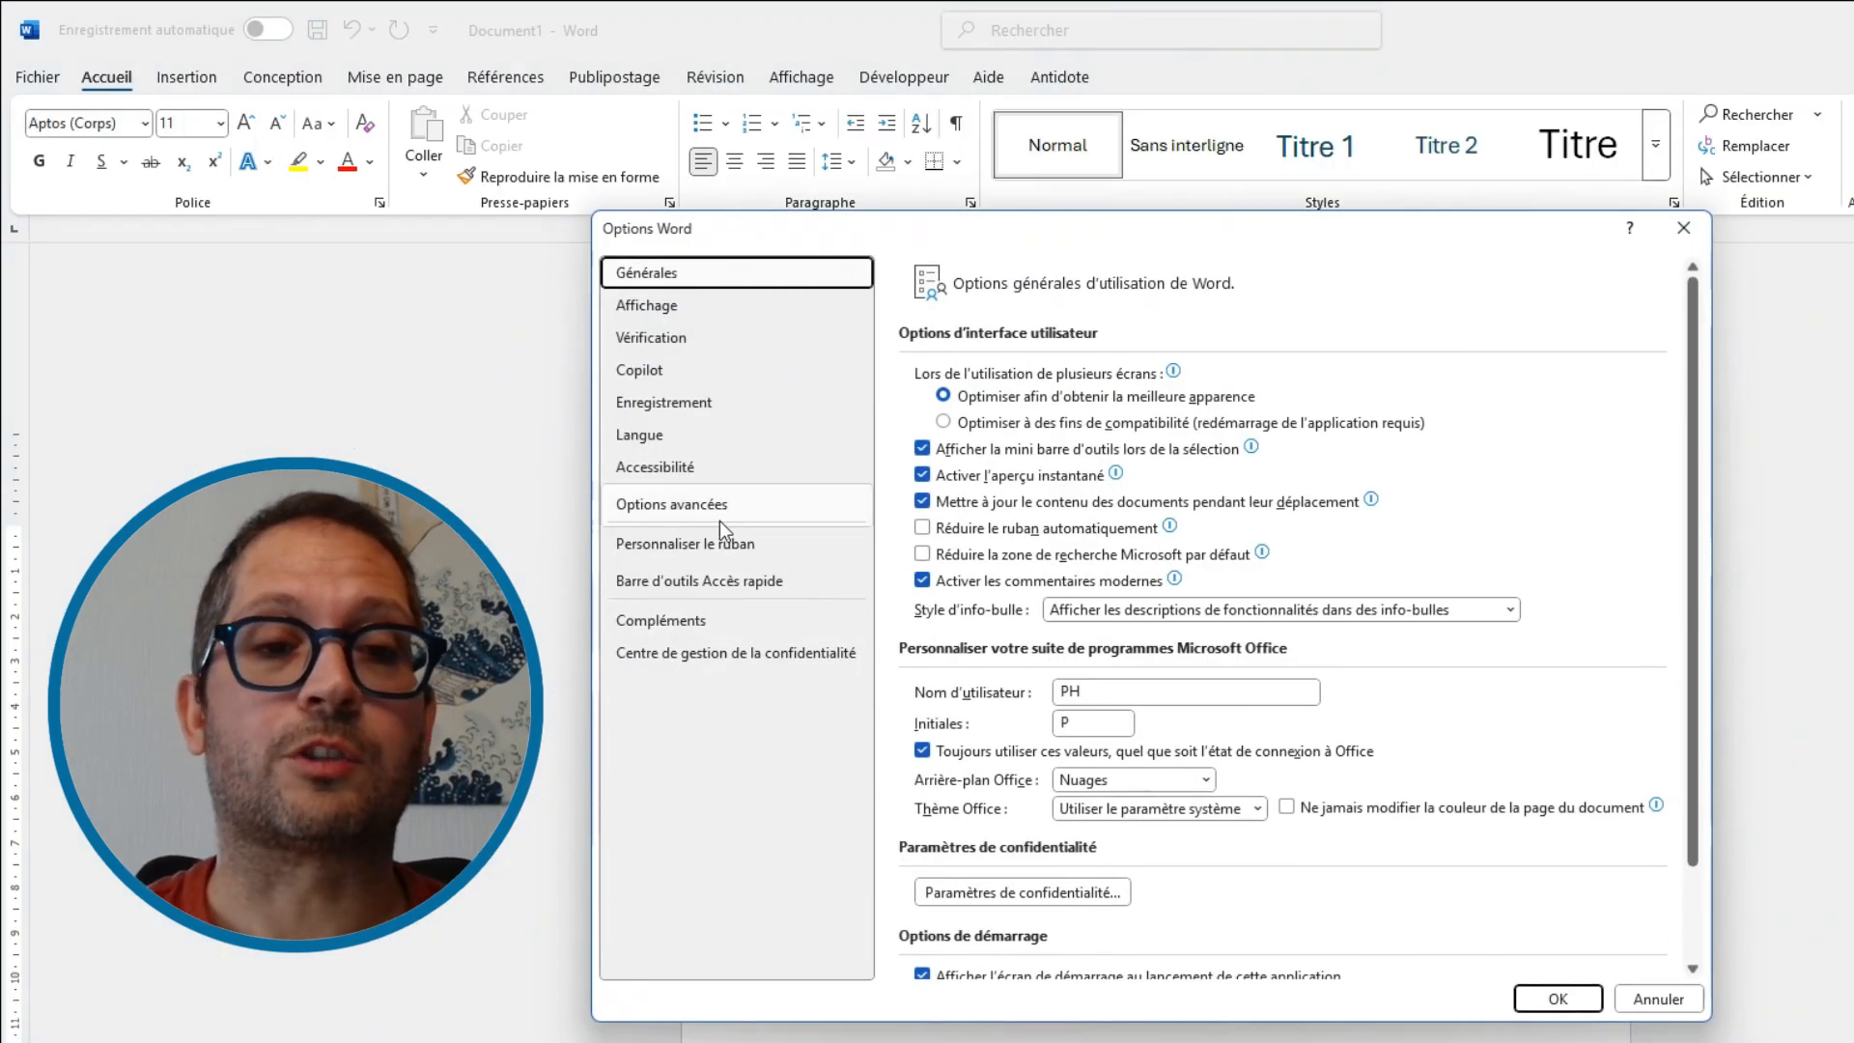
{"action": "left_click", "coordinate": [702, 546]}
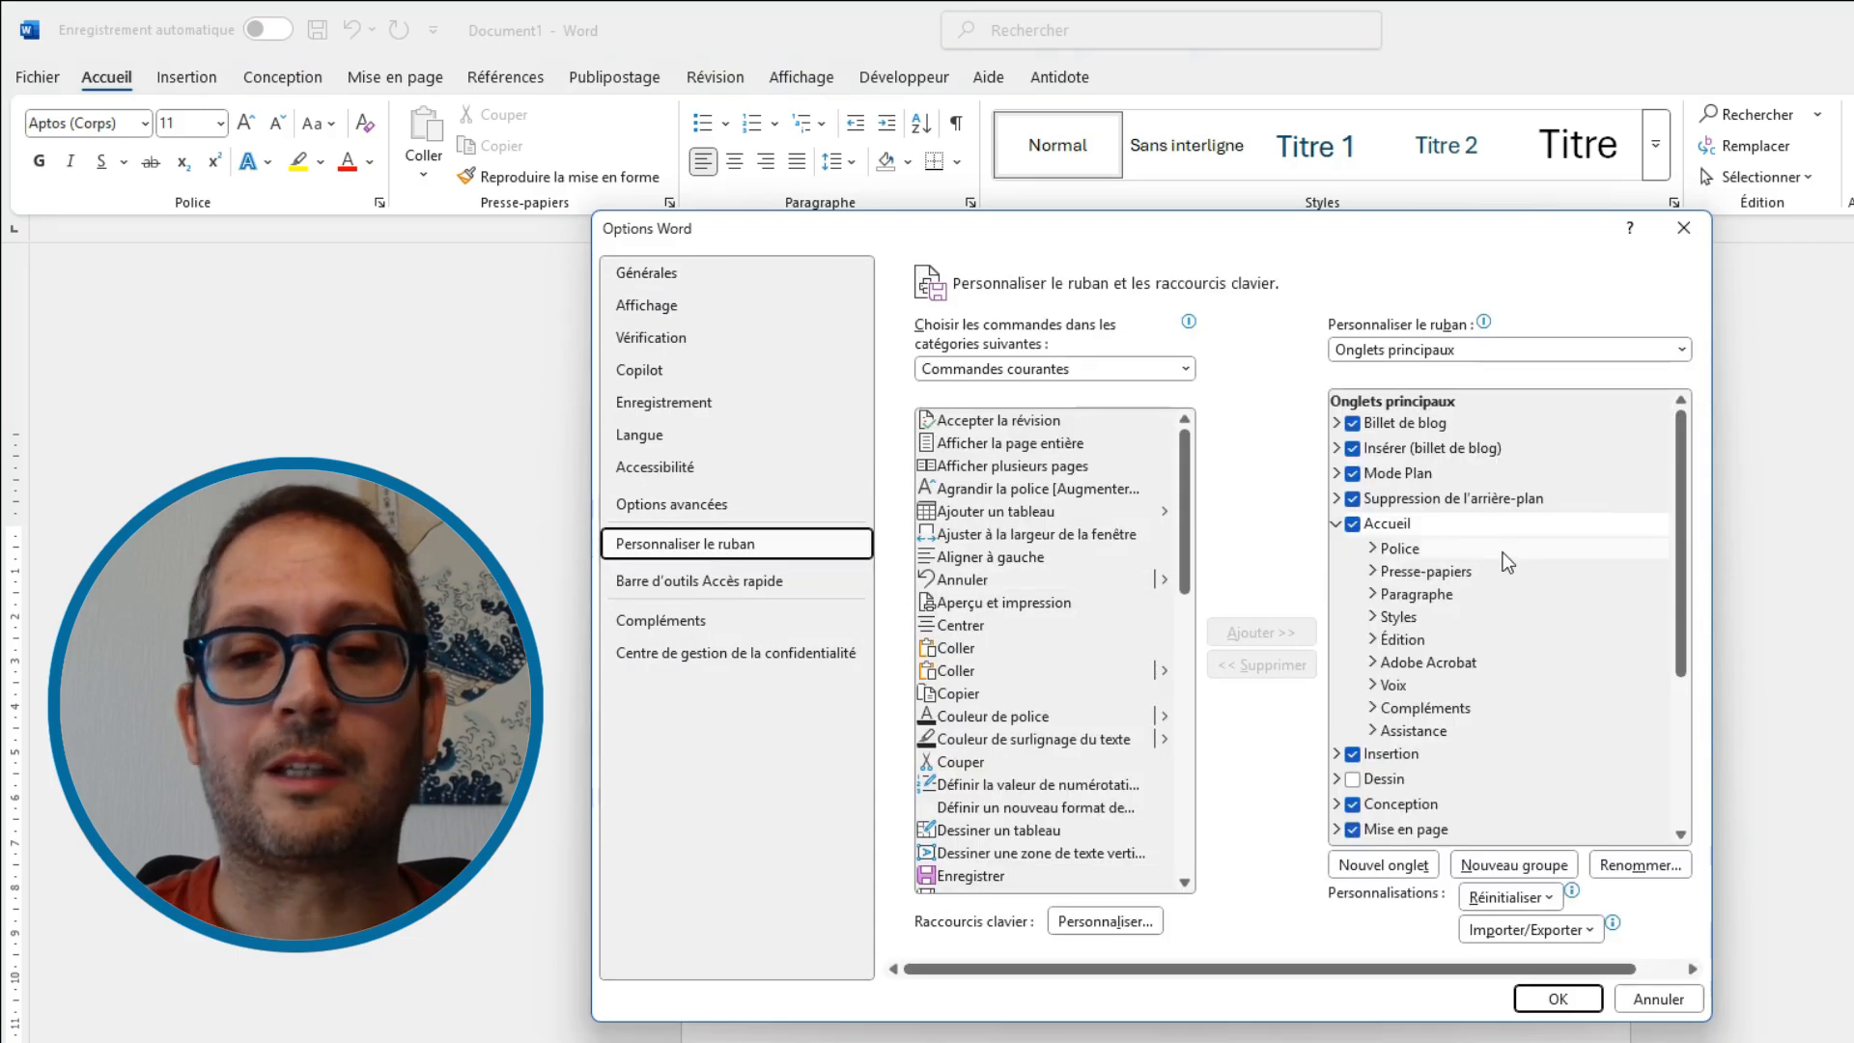
{"action": "left_click", "coordinate": [1414, 573]}
{"action": "left_click_drag", "start_coordinate": [1414, 573], "coordinate": [1418, 541]}
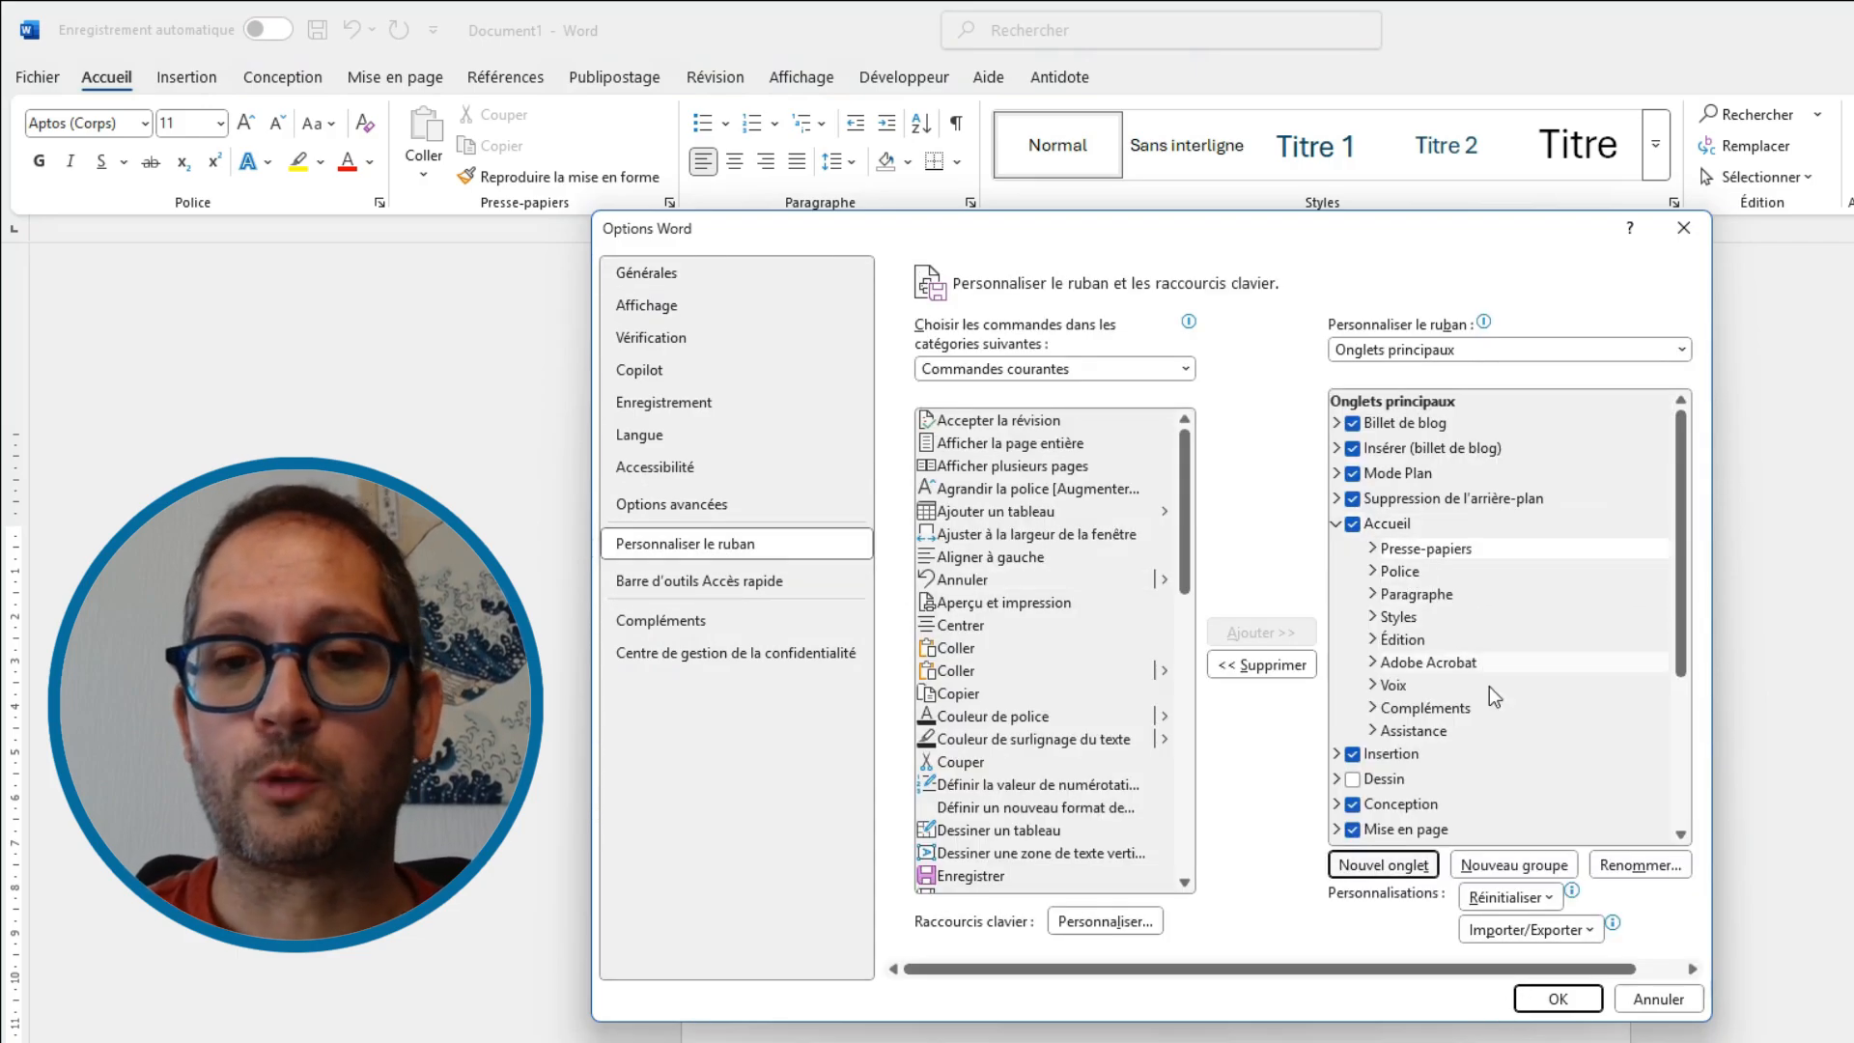
Review the context menu options available for the Presse-papiers group
{"action": "left_click", "coordinate": [1423, 557]}
{"action": "right_click", "coordinate": [1423, 556]}
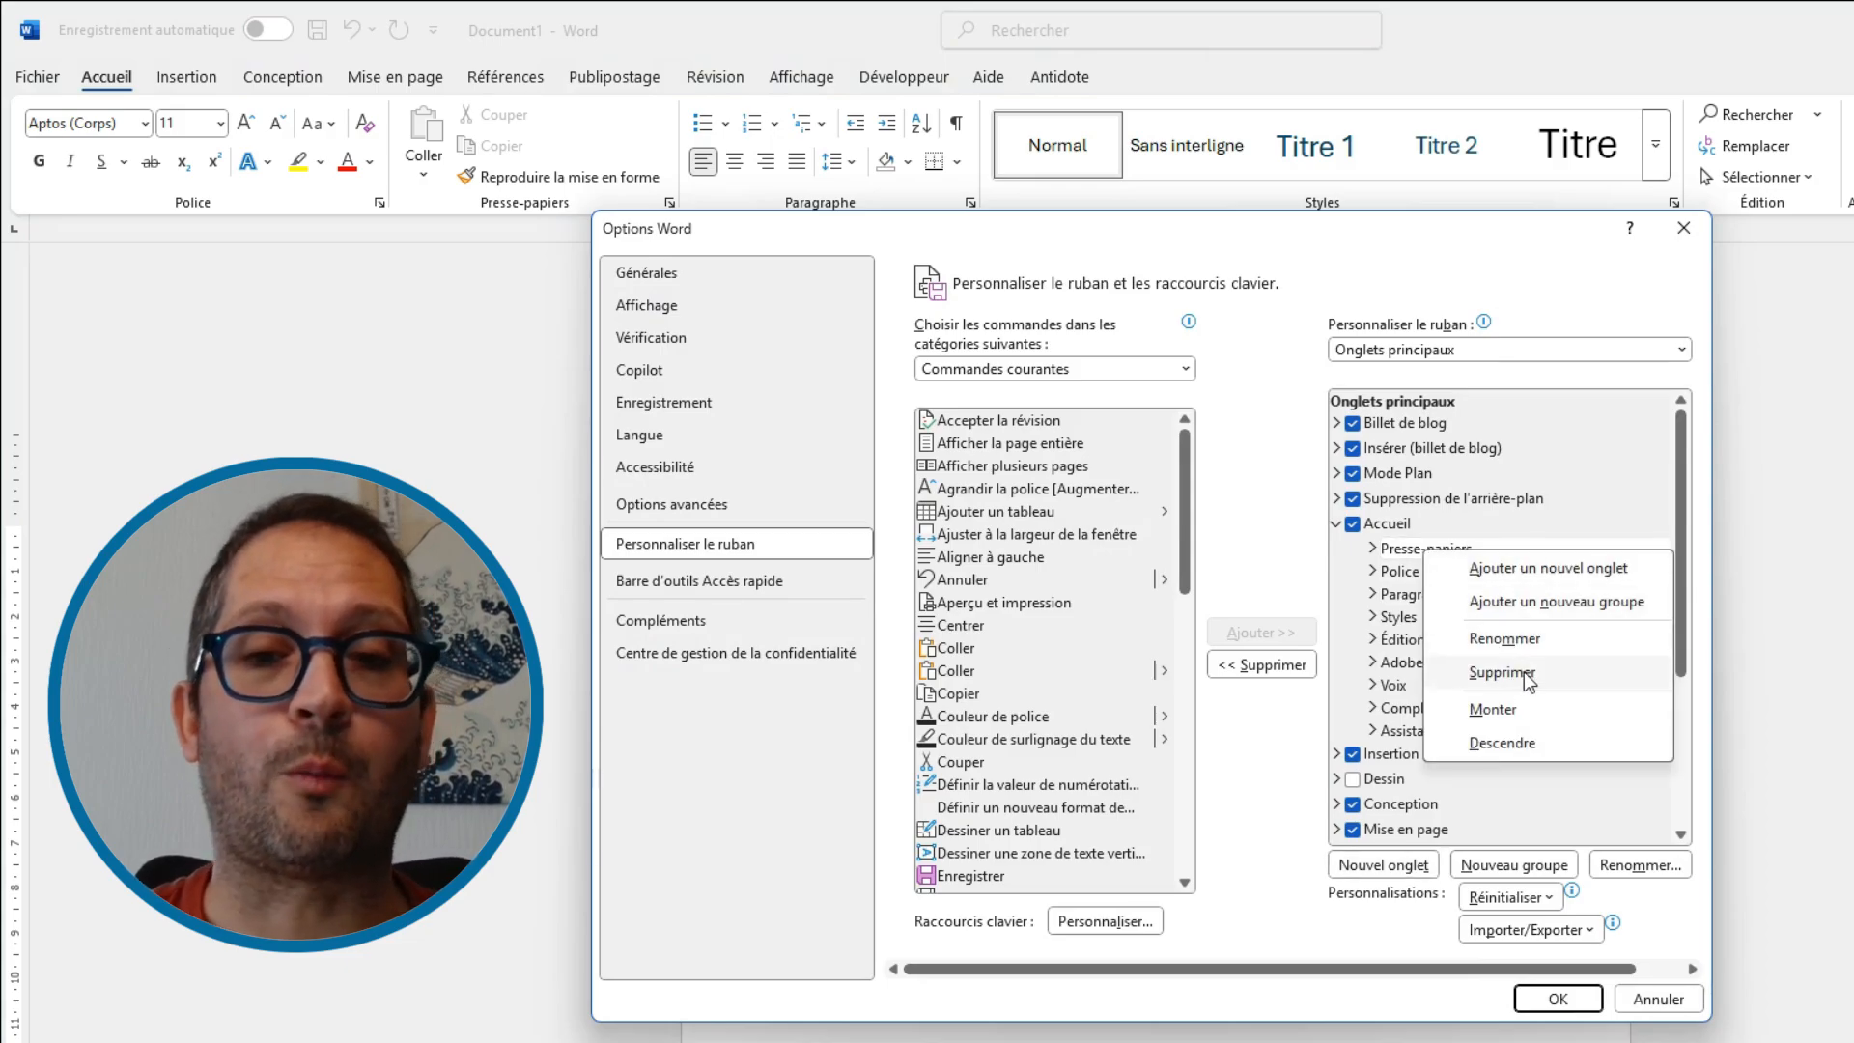
{"action": "left_click", "coordinate": [1386, 561]}
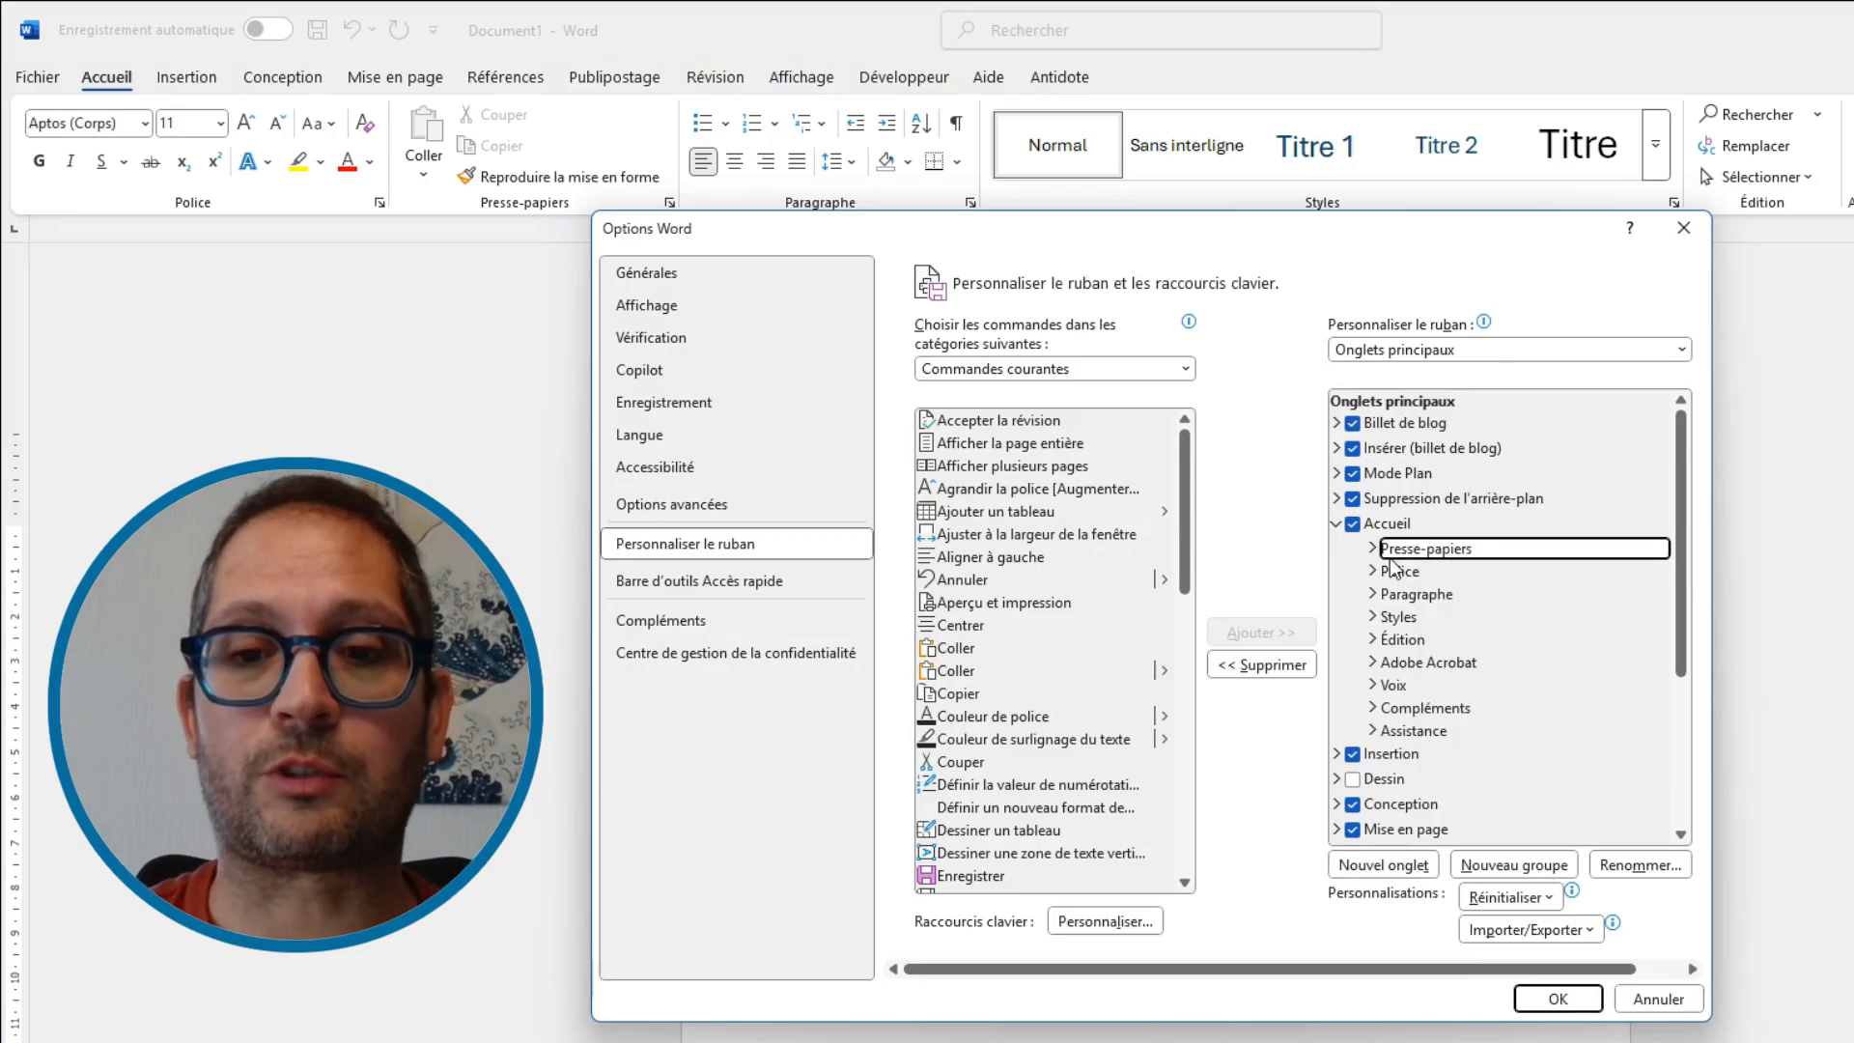
{"action": "right_click", "coordinate": [1436, 549]}
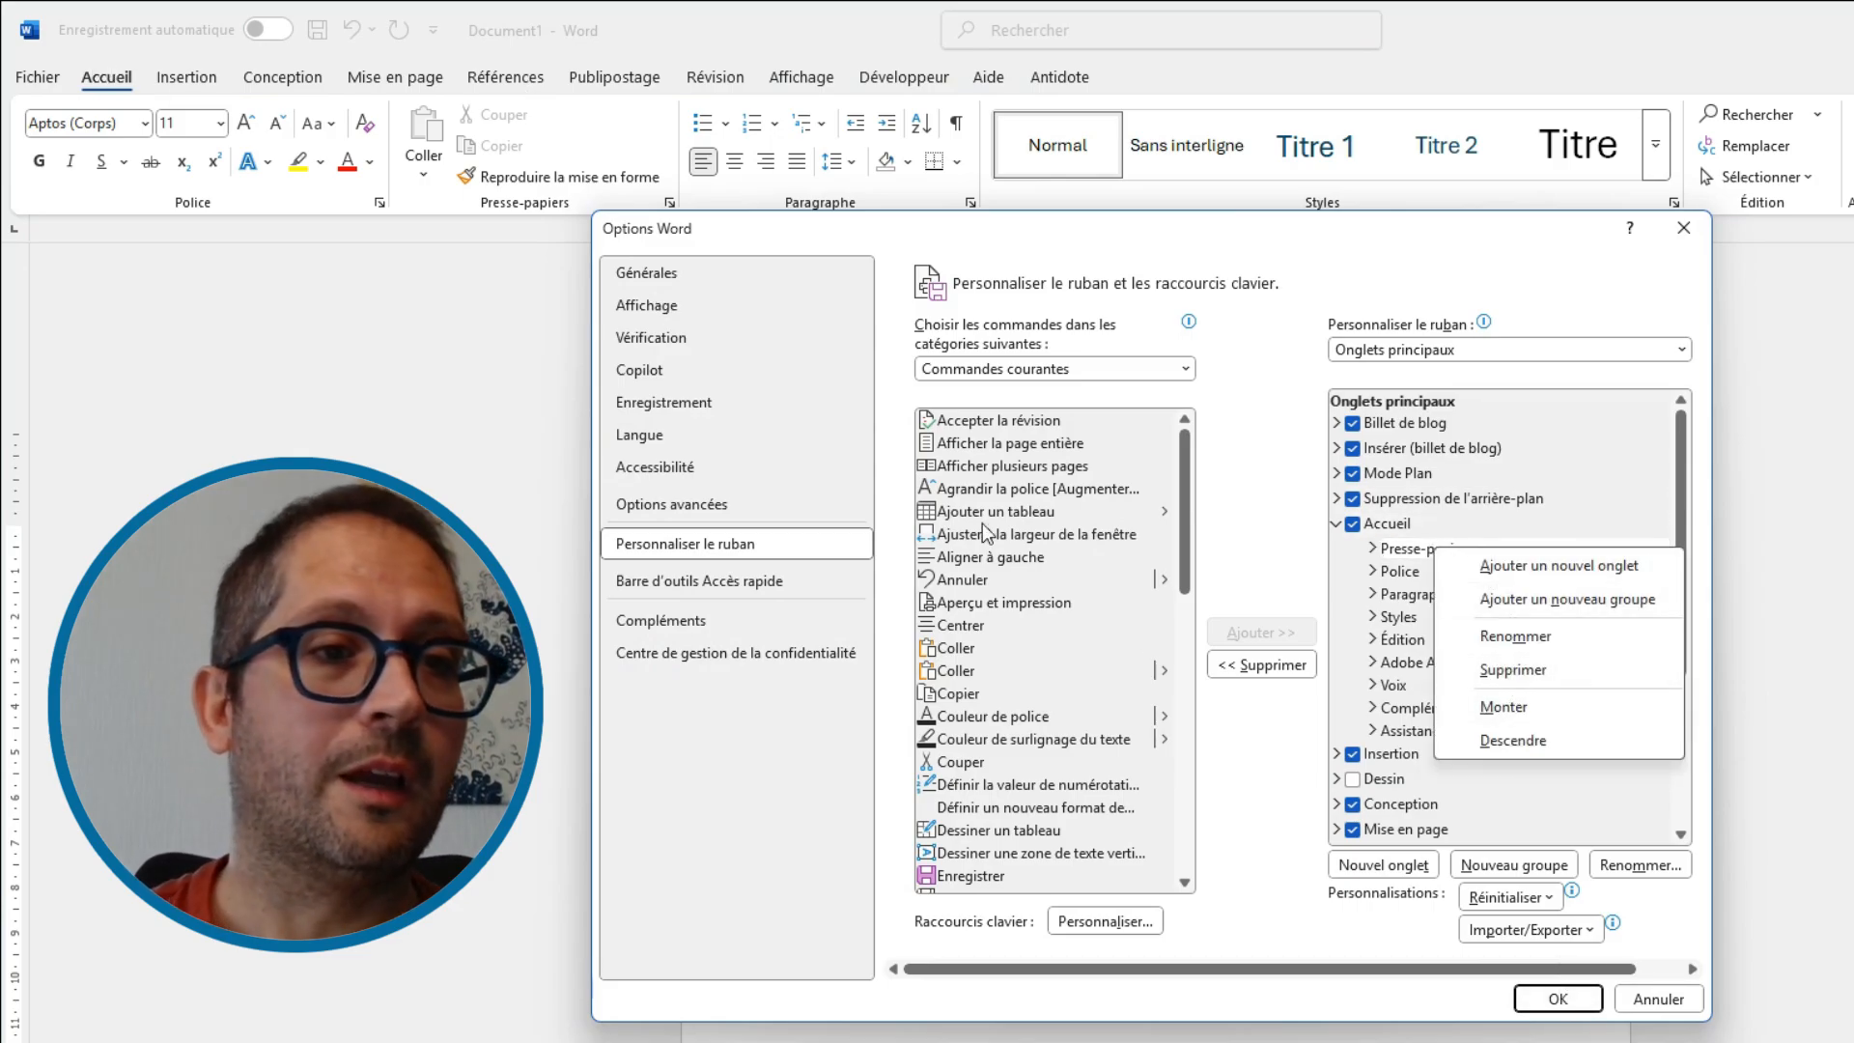
{"action": "left_click", "coordinate": [1539, 801]}
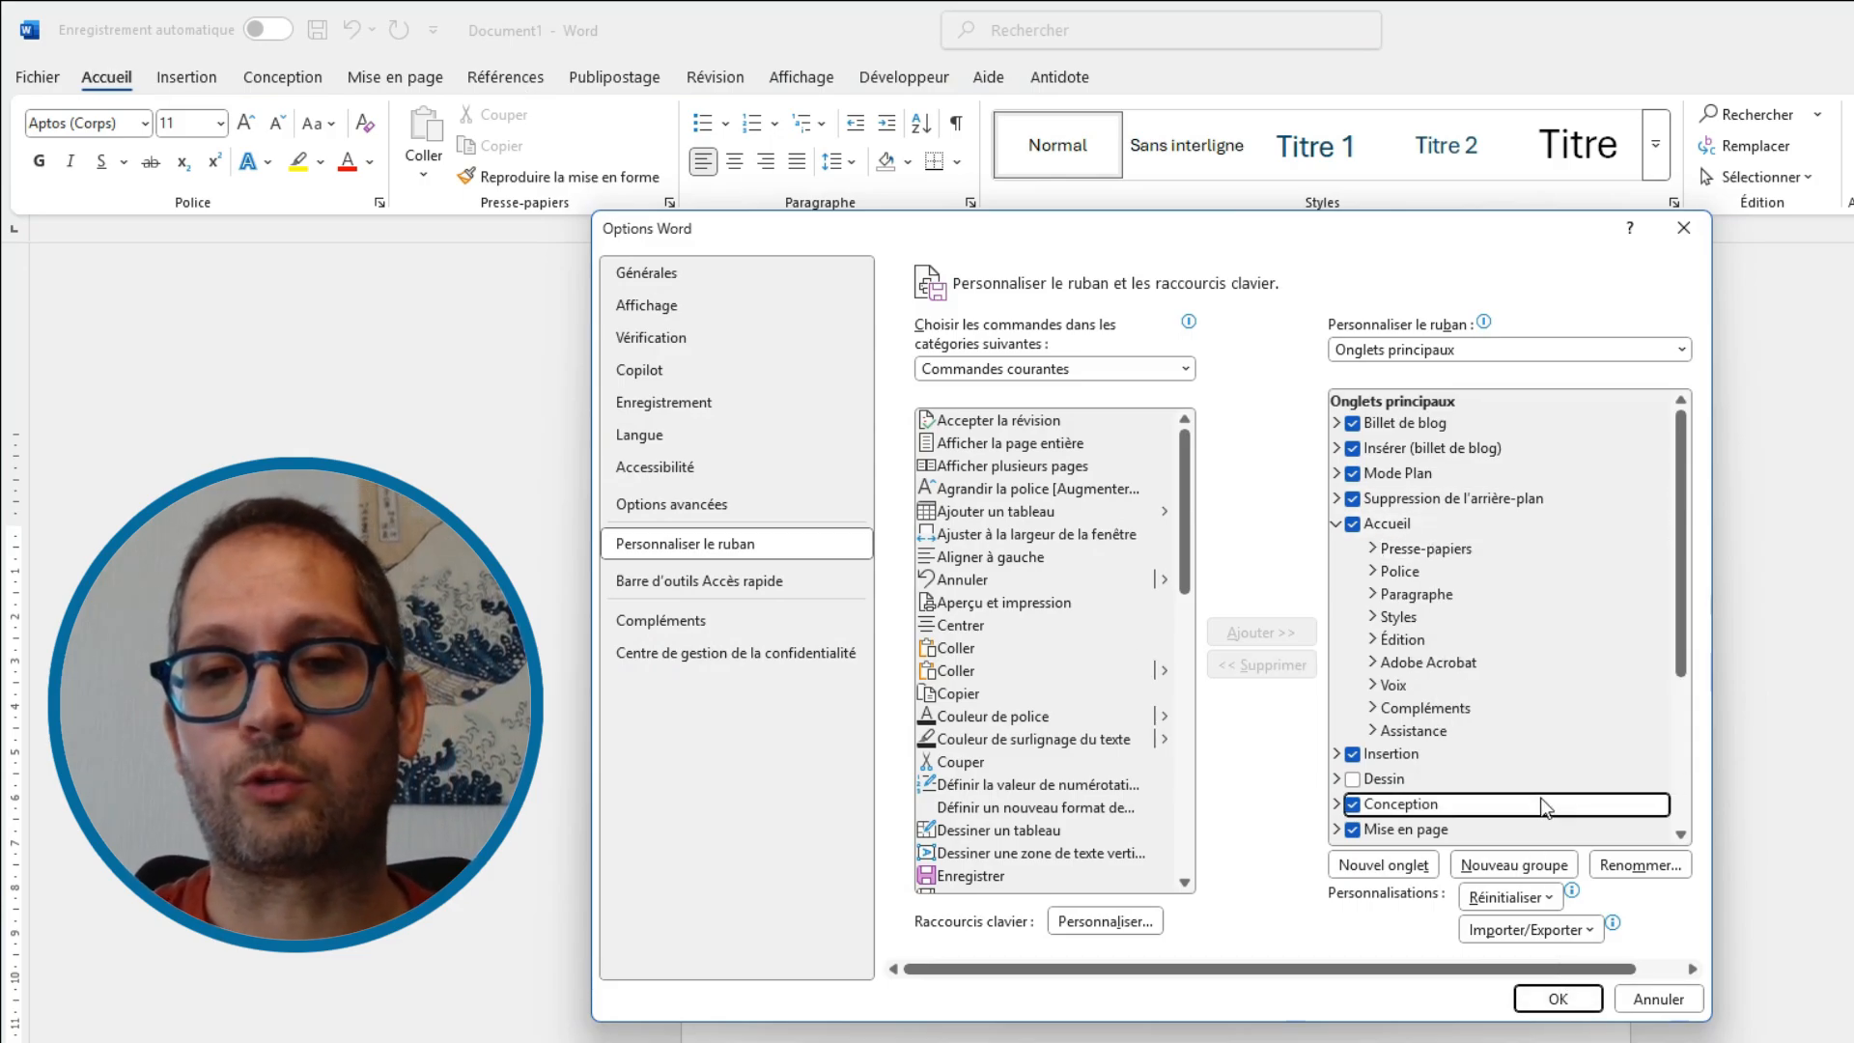
Inspect the commands listed in the Presse-papiers group
{"action": "left_click", "coordinate": [1373, 548]}
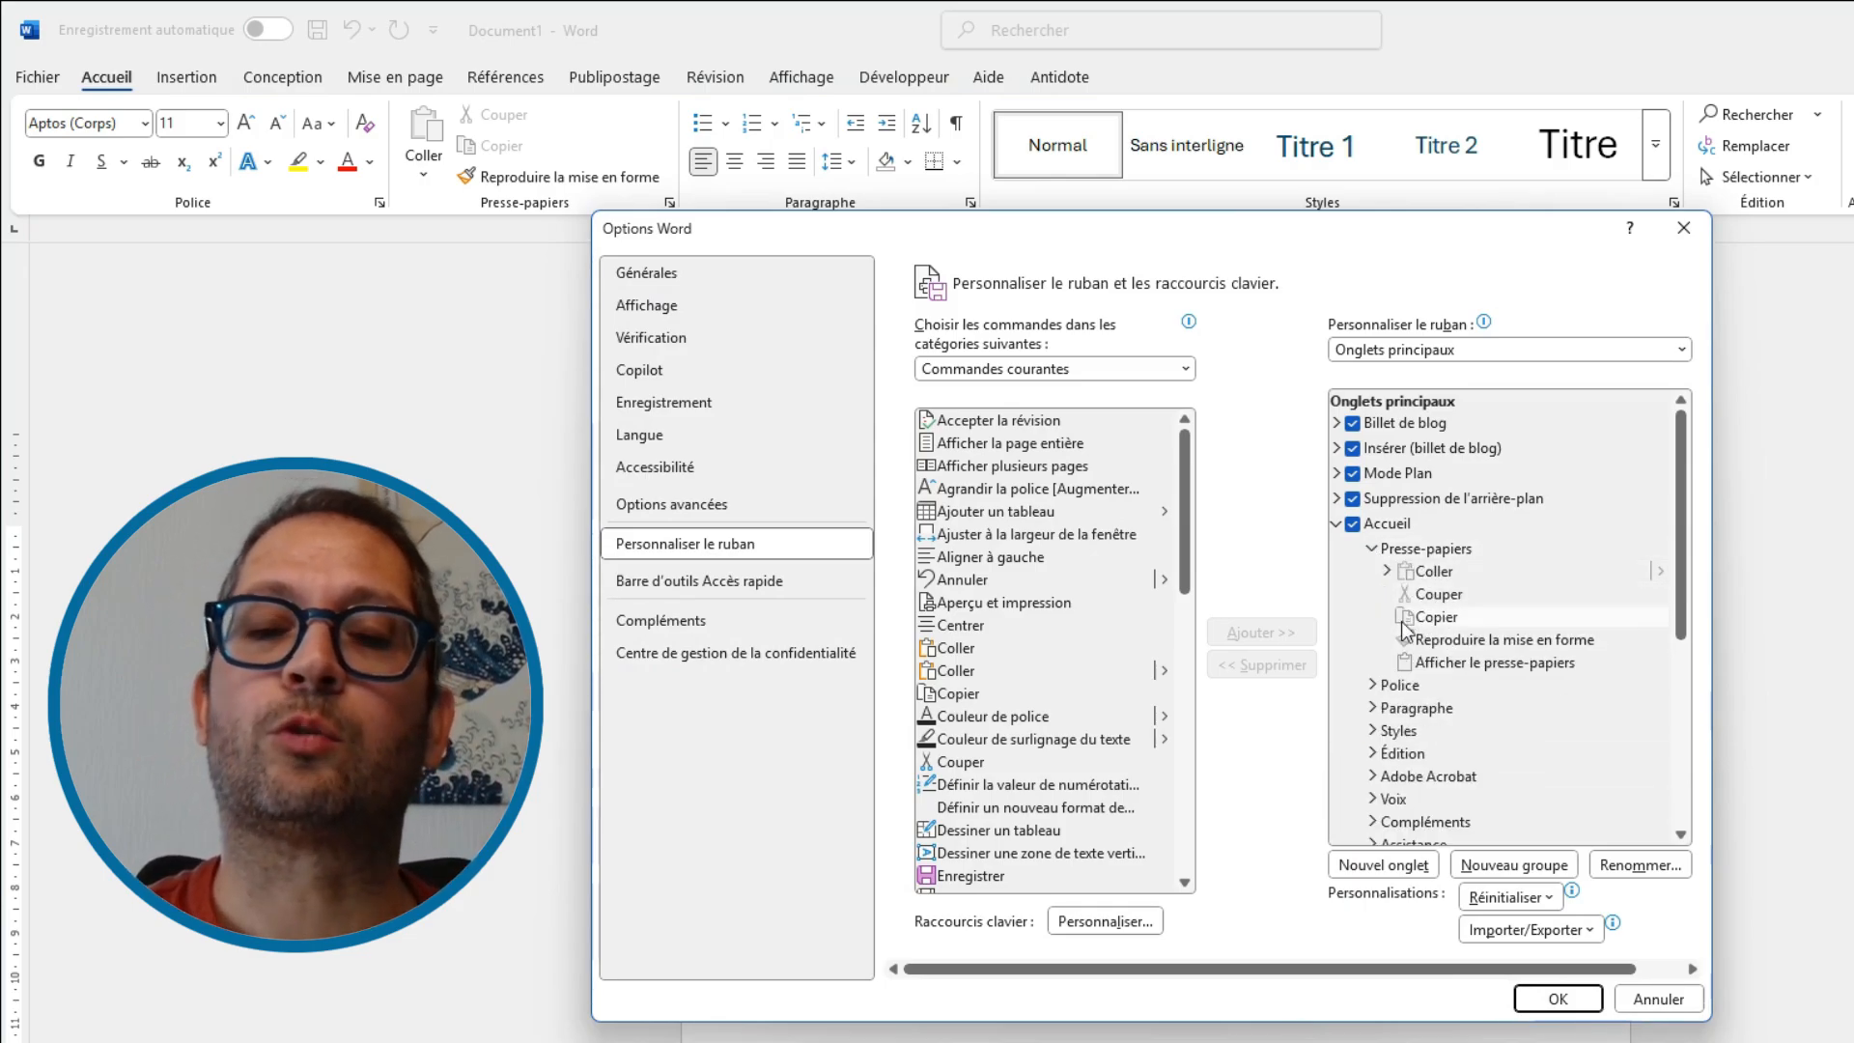
{"action": "left_click", "coordinate": [1434, 571]}
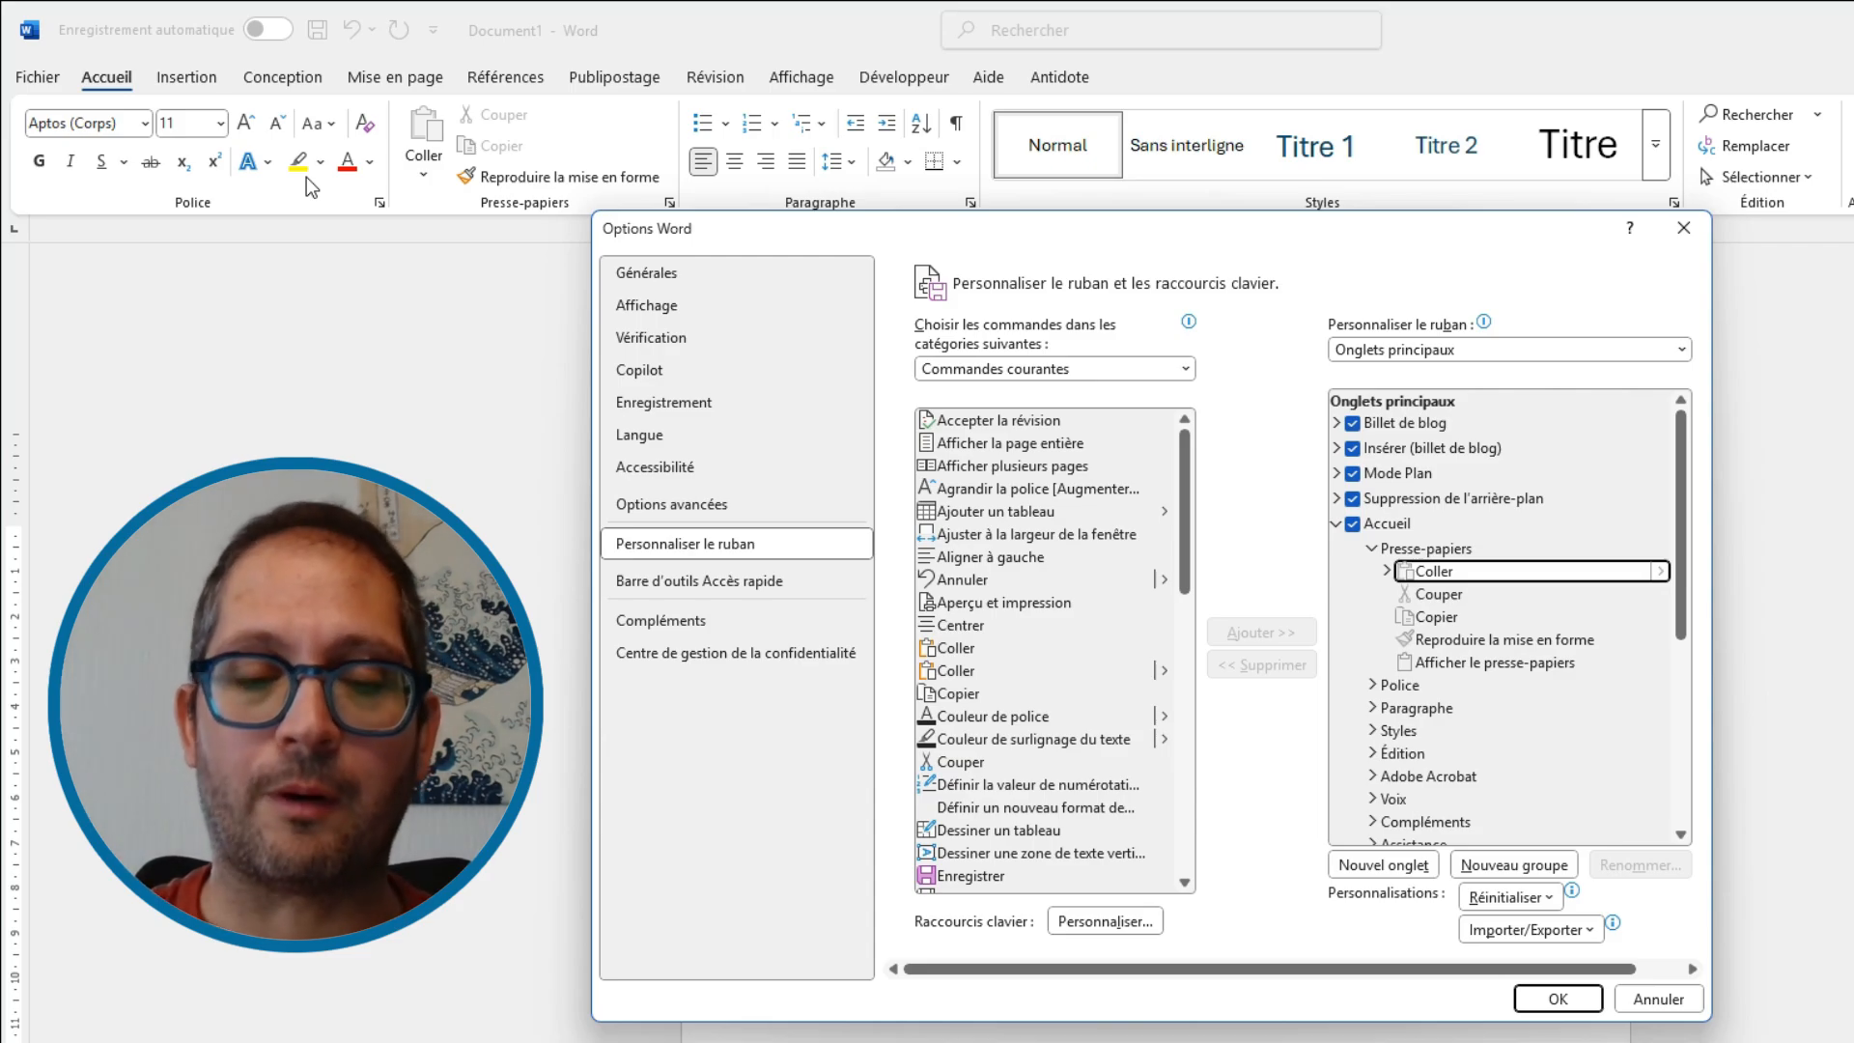
{"action": "left_click", "coordinate": [1374, 549]}
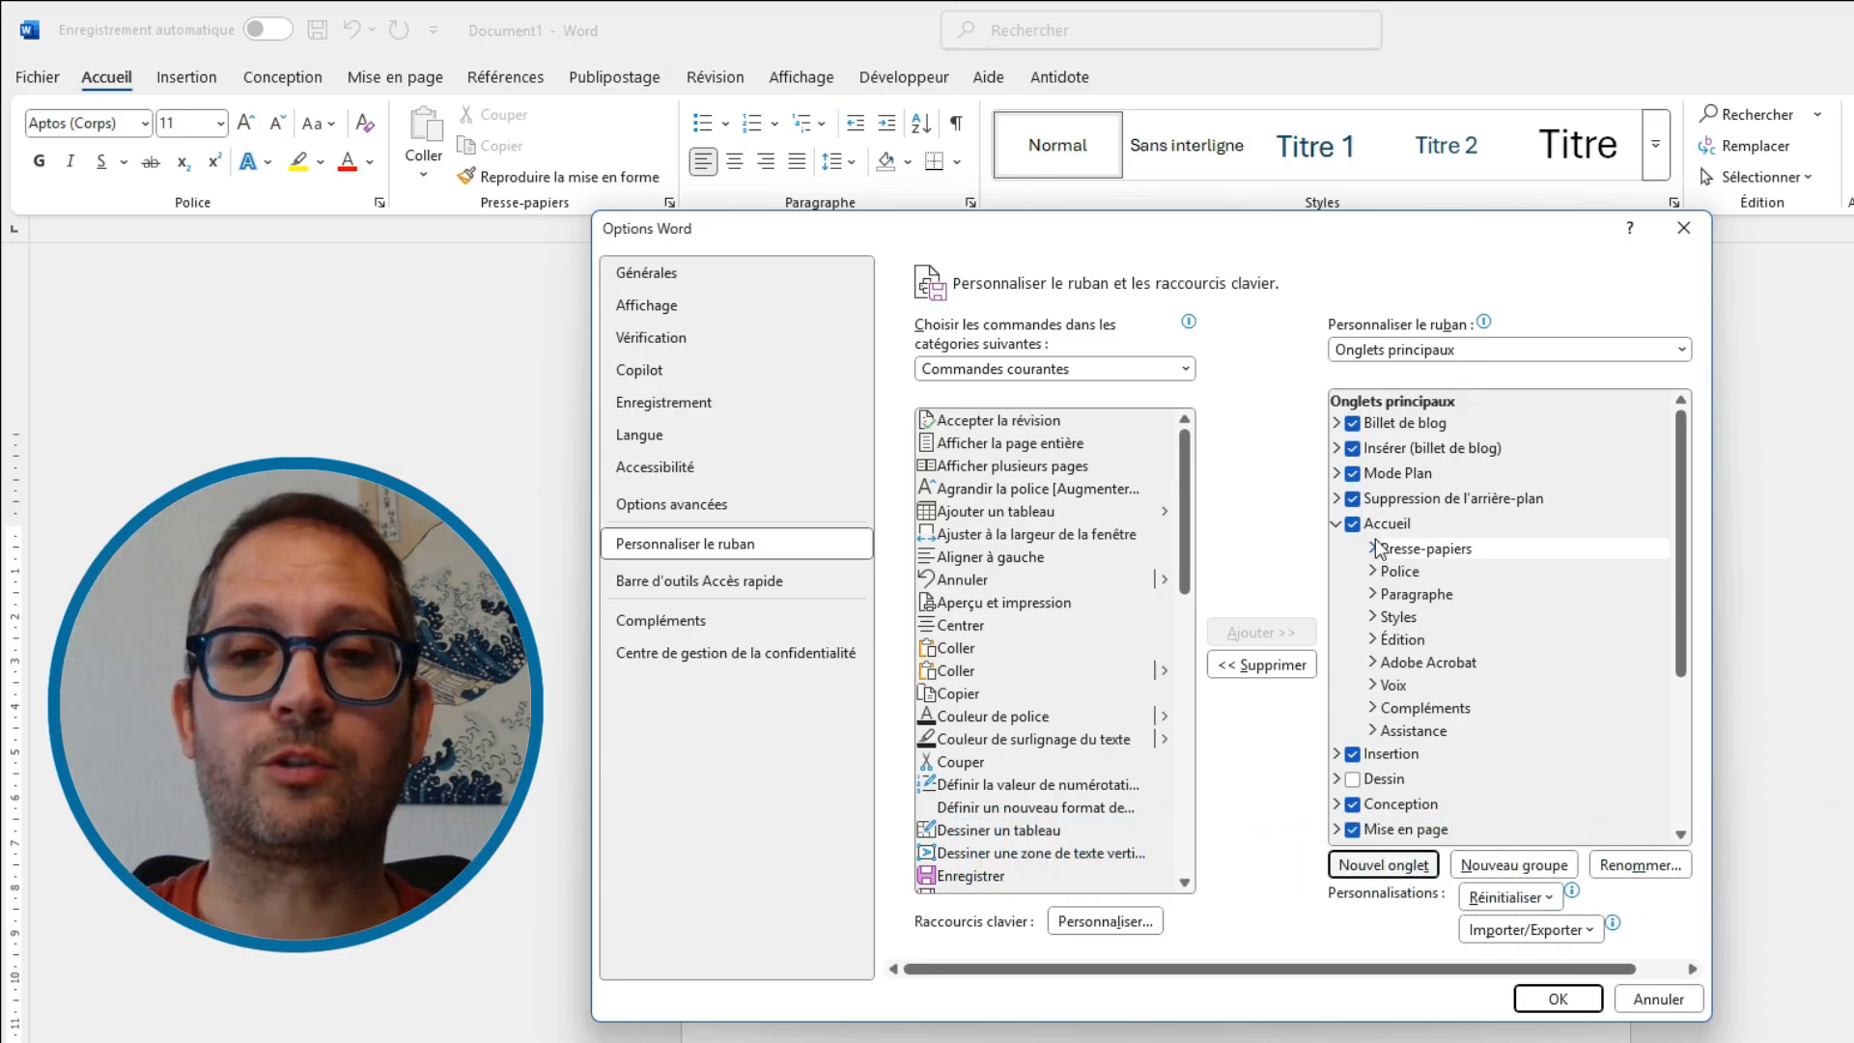
Add a new group named Mon super groupe to the Accueil tab and move it just below Presse-papiers
{"action": "left_click", "coordinate": [1391, 526]}
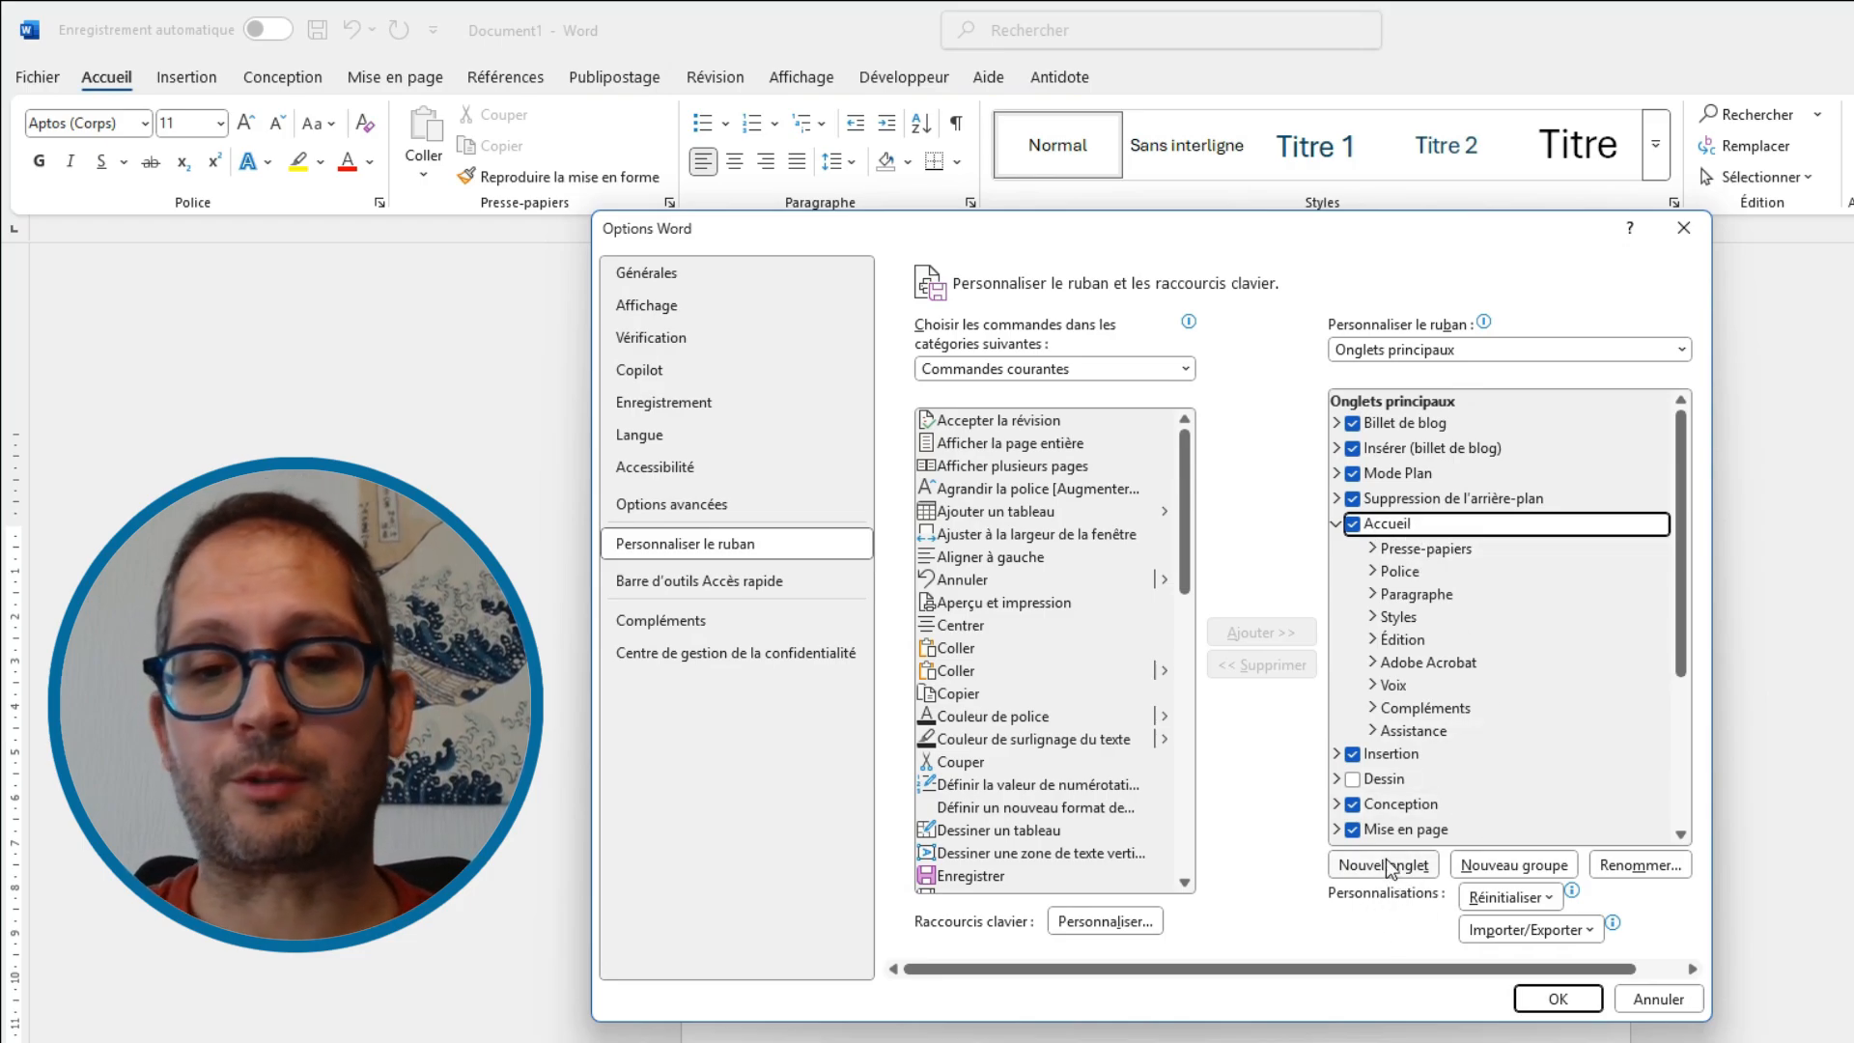
{"action": "left_click", "coordinate": [1521, 866]}
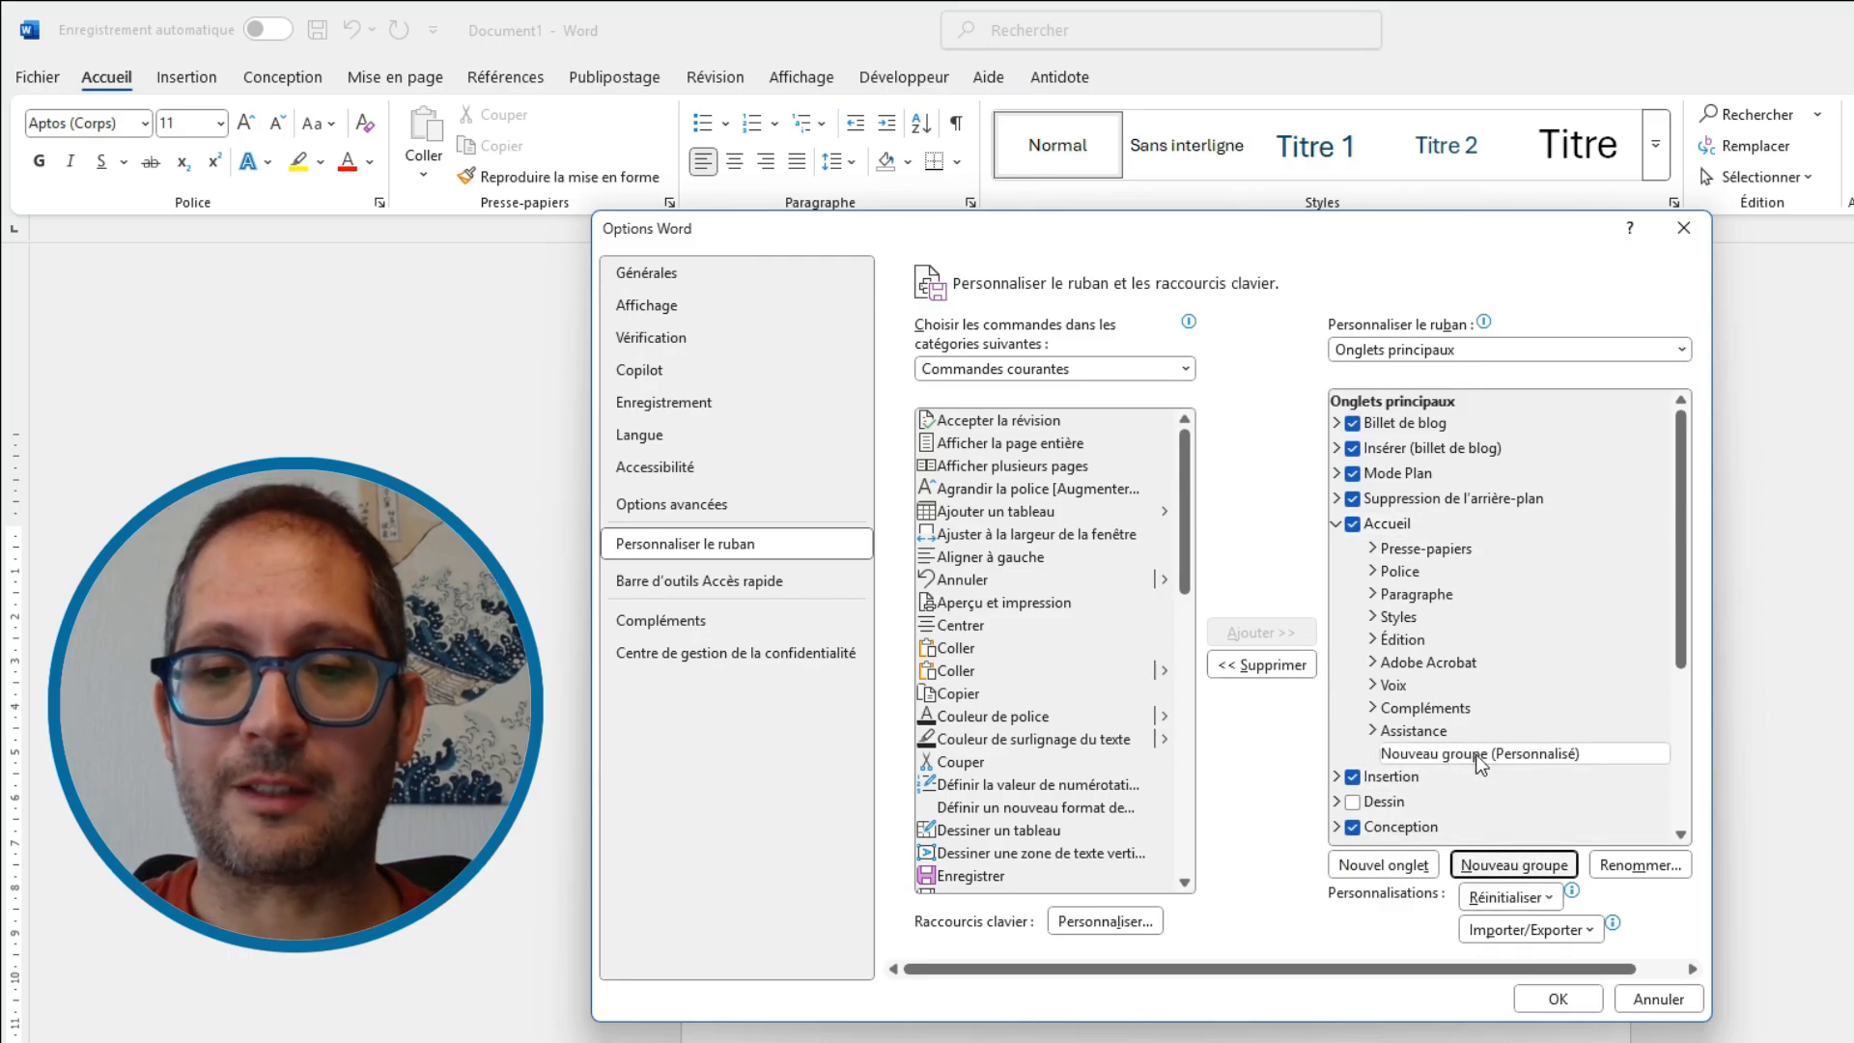
{"action": "left_click", "coordinate": [1640, 865]}
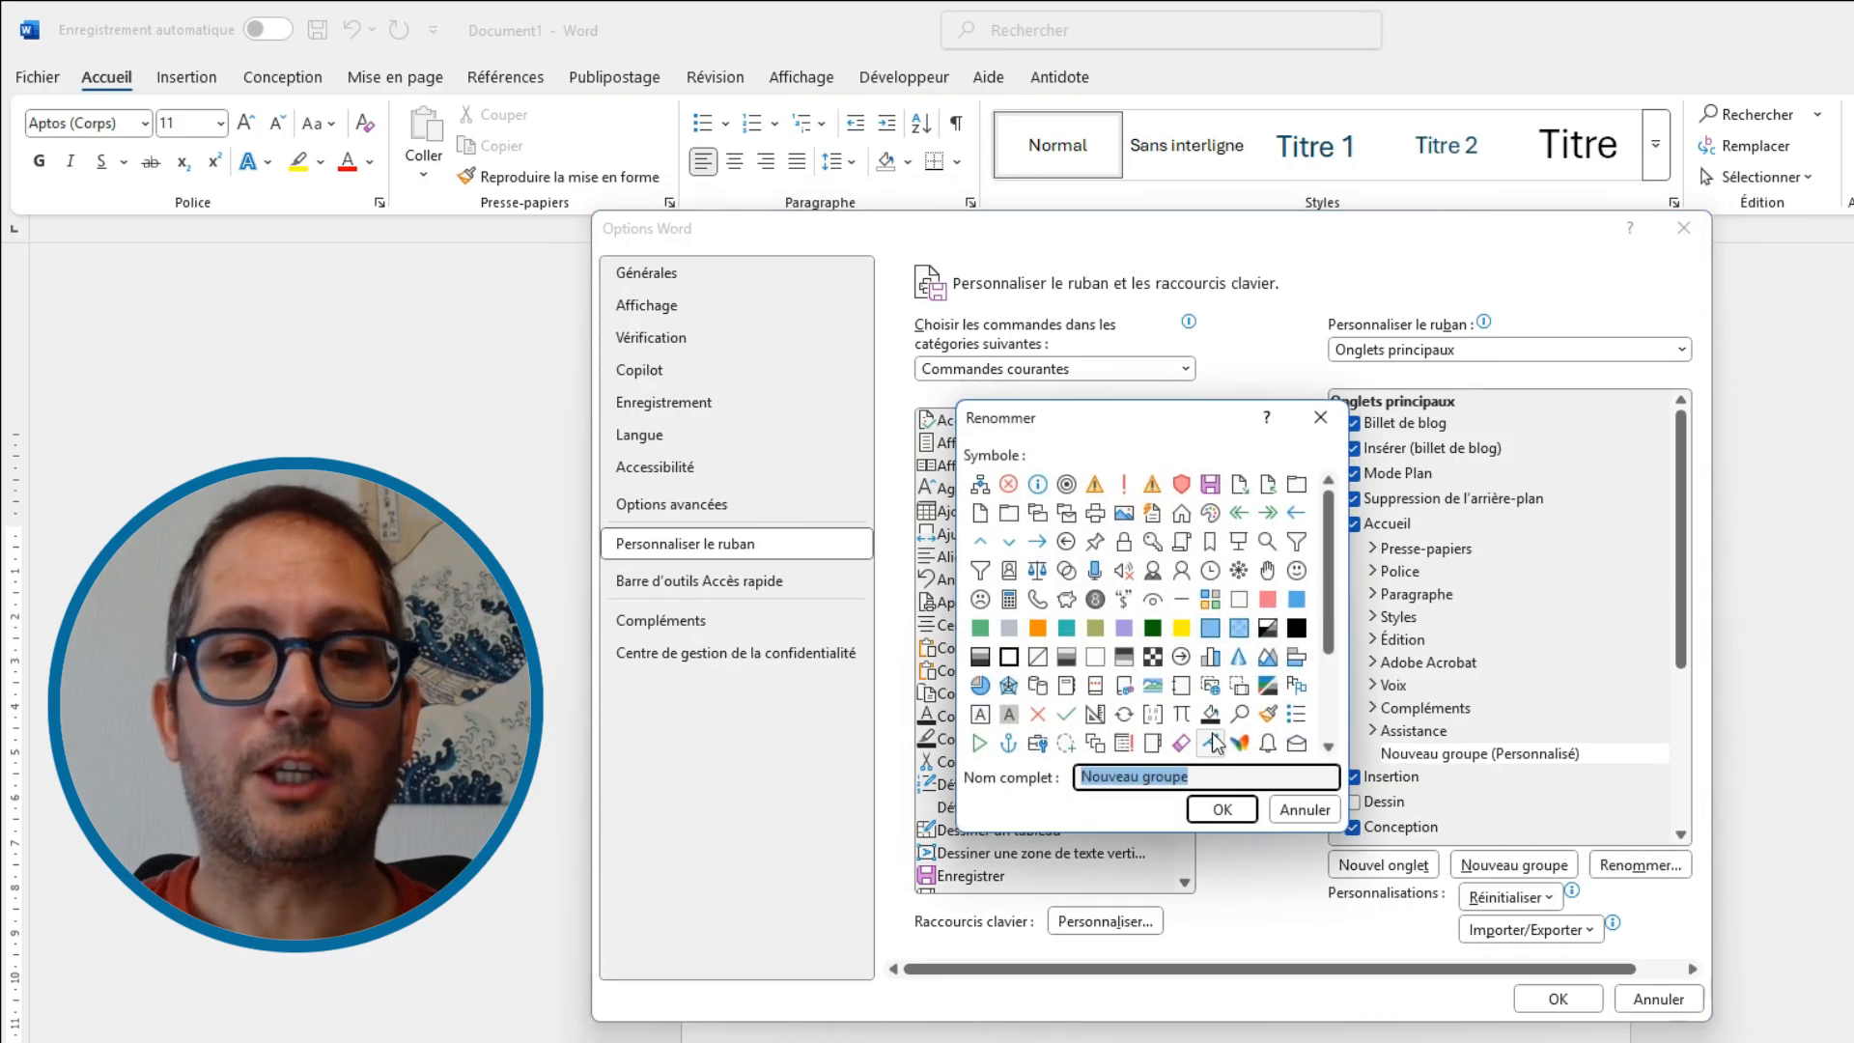
{"action": "type", "text": "Mon super g"}
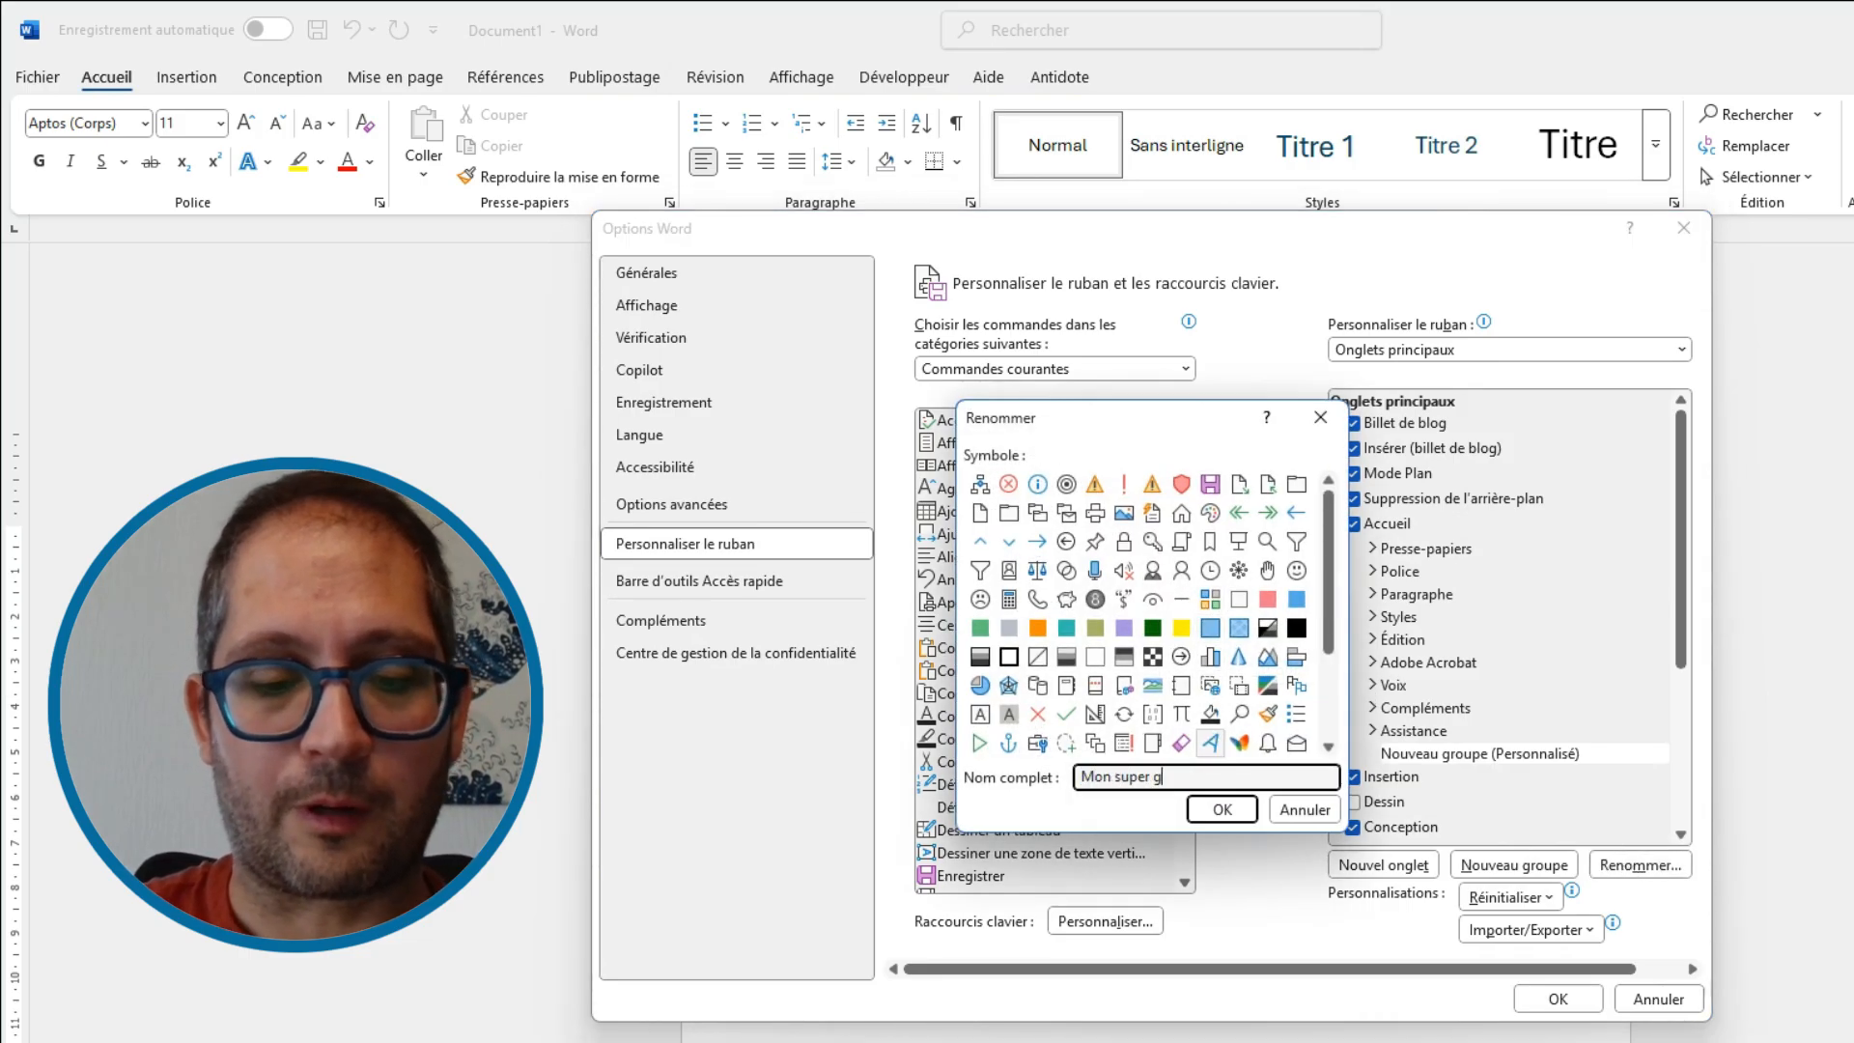
{"action": "type", "text": "roupe"}
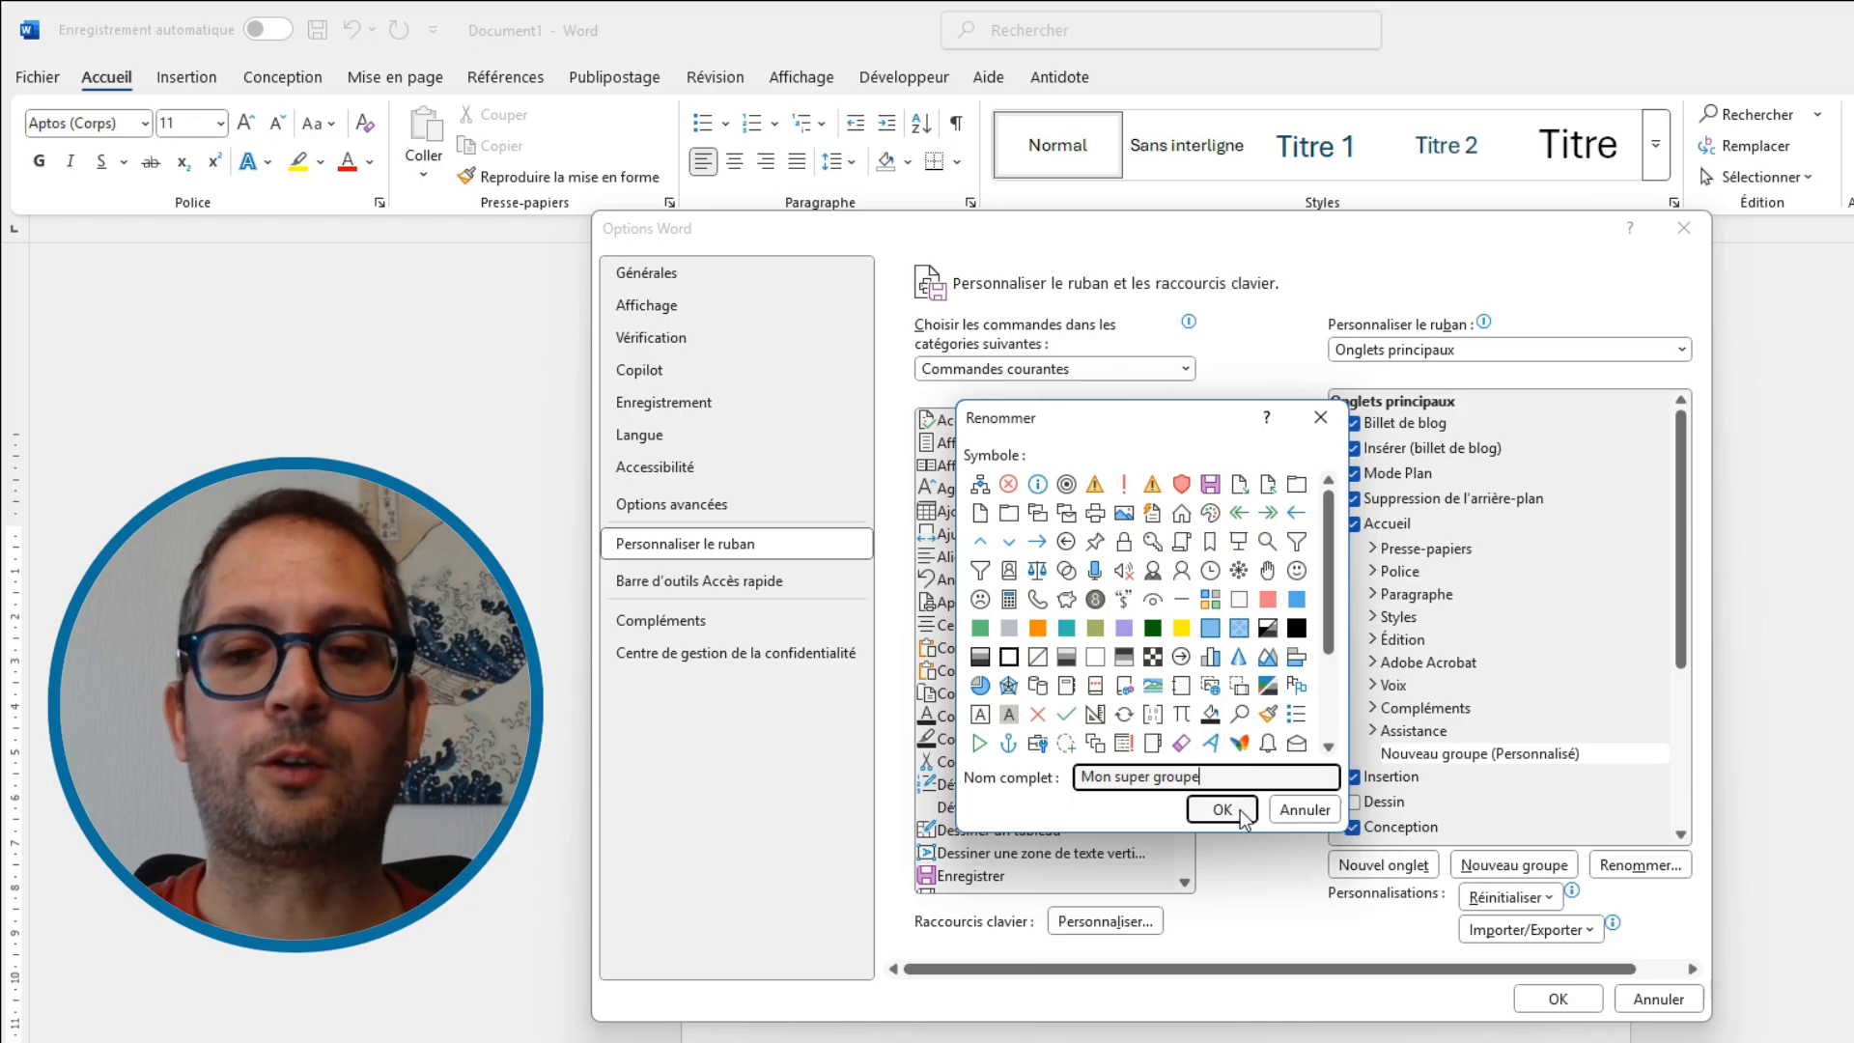
{"action": "left_click", "coordinate": [1240, 809]}
{"action": "left_click_drag", "start_coordinate": [1487, 751], "coordinate": [1449, 564]}
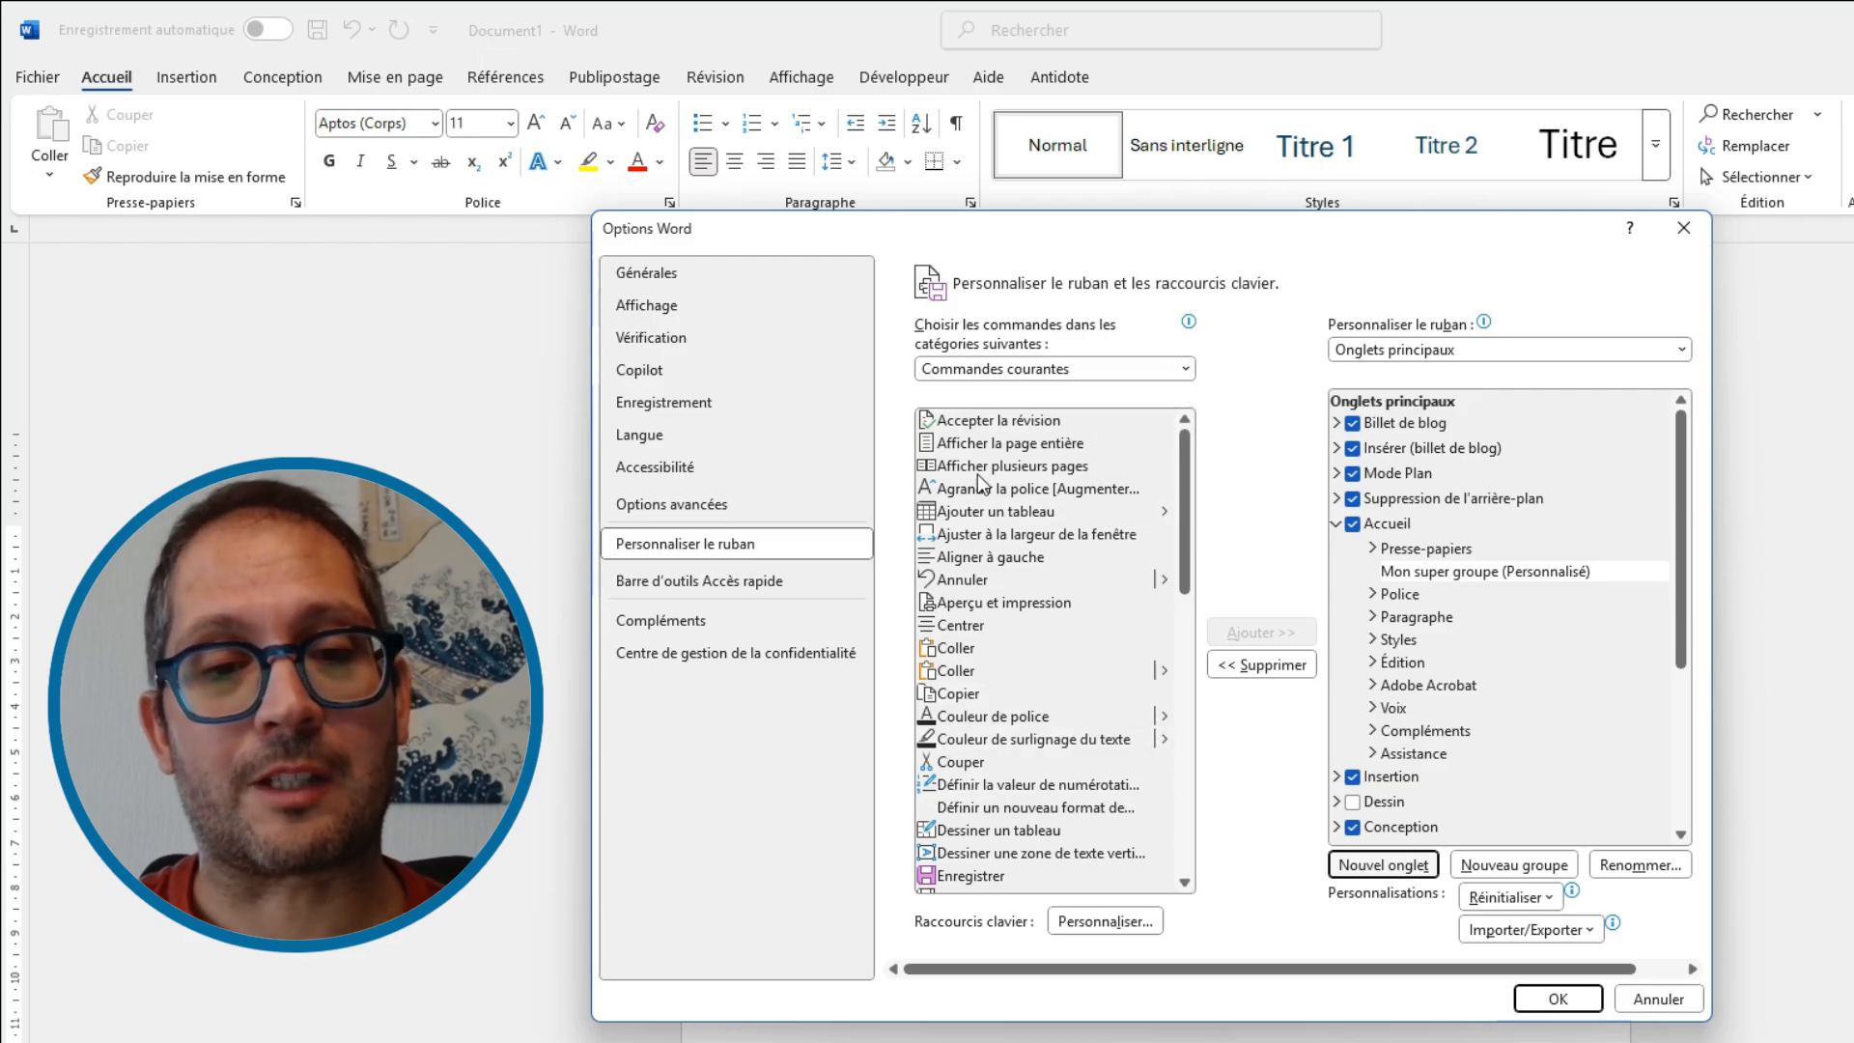
List all available commands and add Galerie WordArt to the Mon super groupe group
{"action": "left_click", "coordinate": [997, 372]}
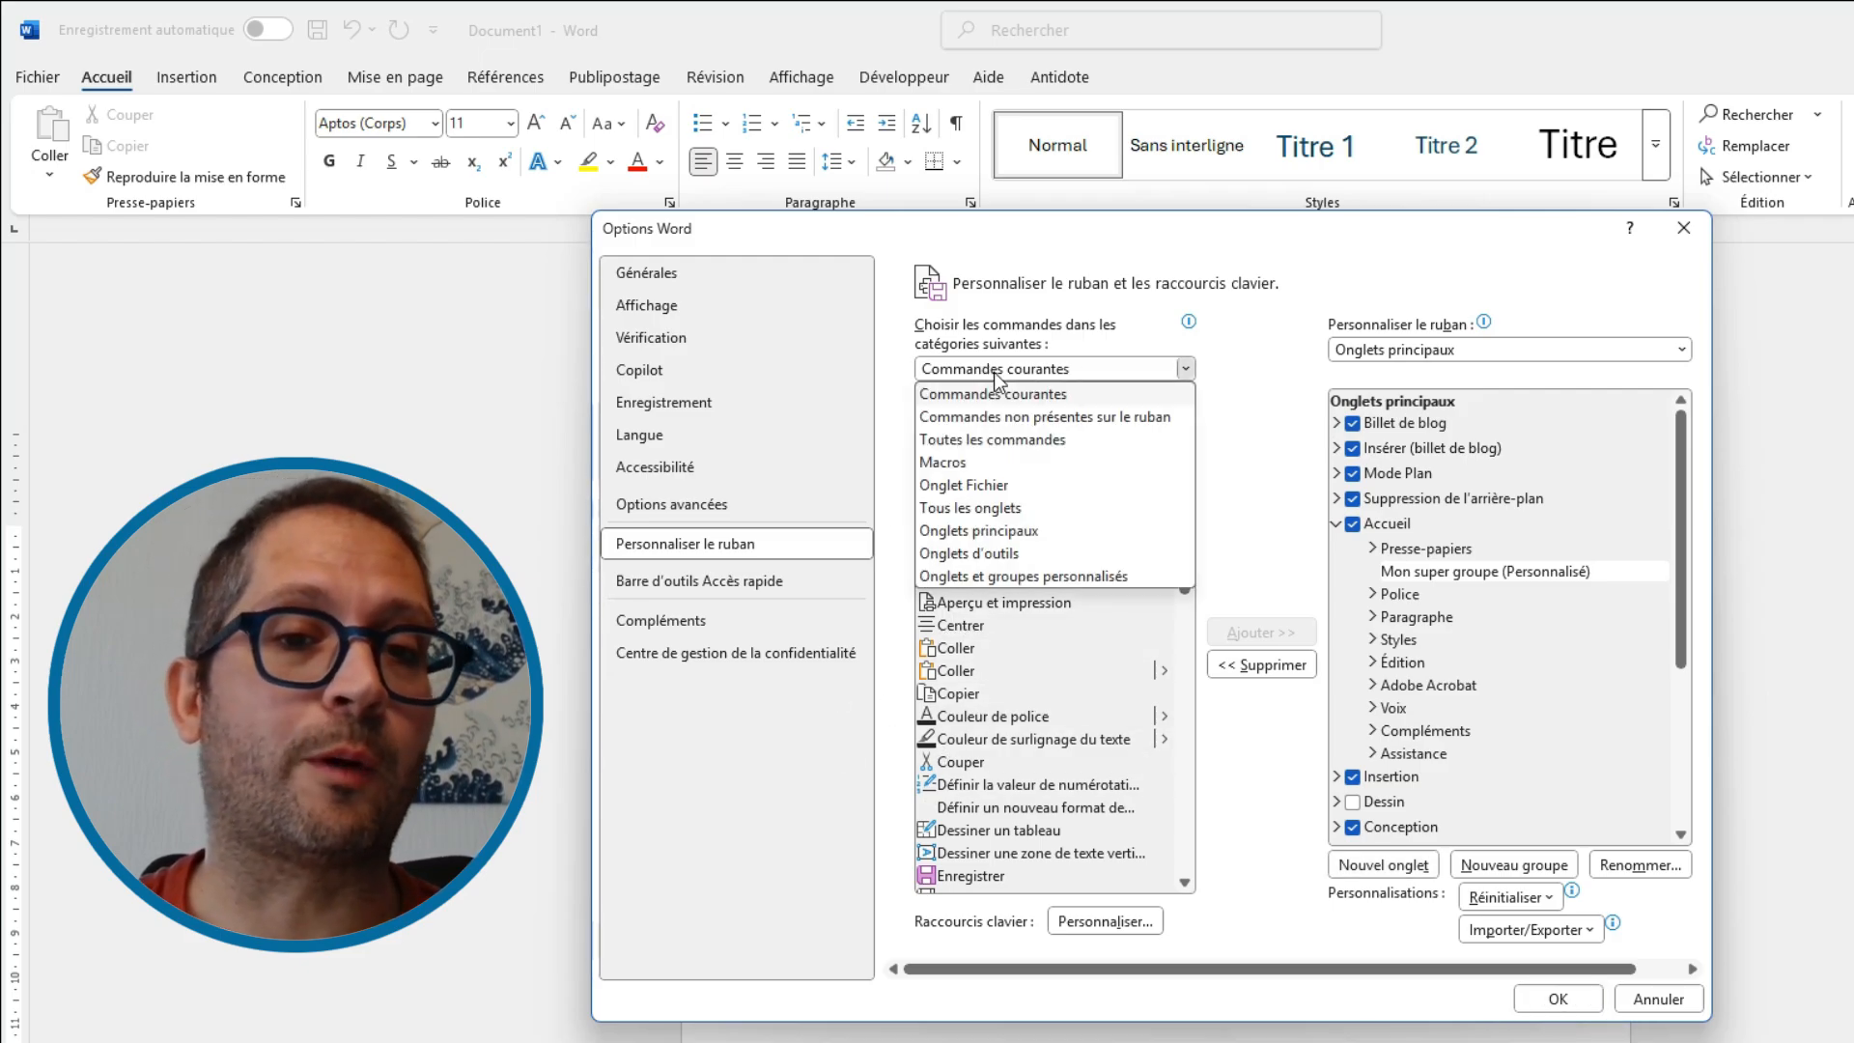
{"action": "left_click", "coordinate": [1023, 425]}
{"action": "scroll", "coordinate": [1128, 709], "scroll_direction": "down", "scroll_amount": 5}
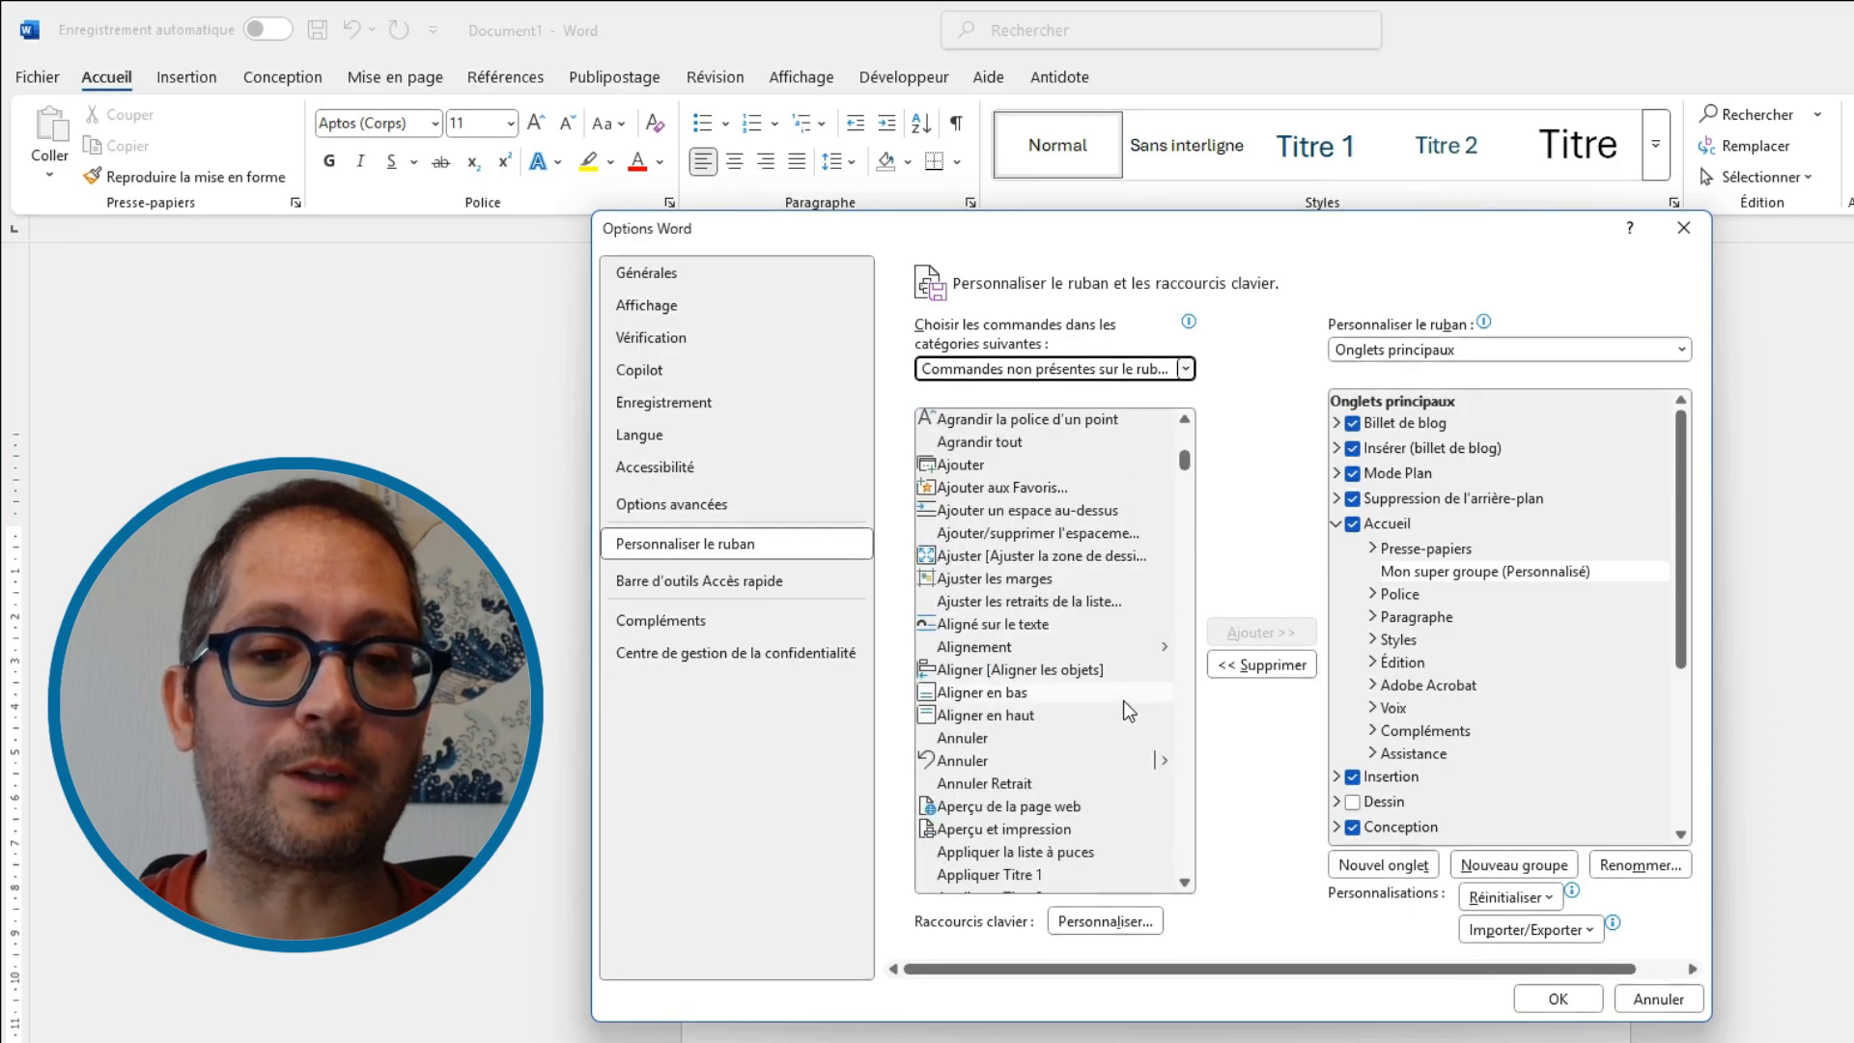
{"action": "scroll", "coordinate": [1127, 710], "scroll_direction": "down", "scroll_amount": 10}
{"action": "left_click", "coordinate": [1055, 372]}
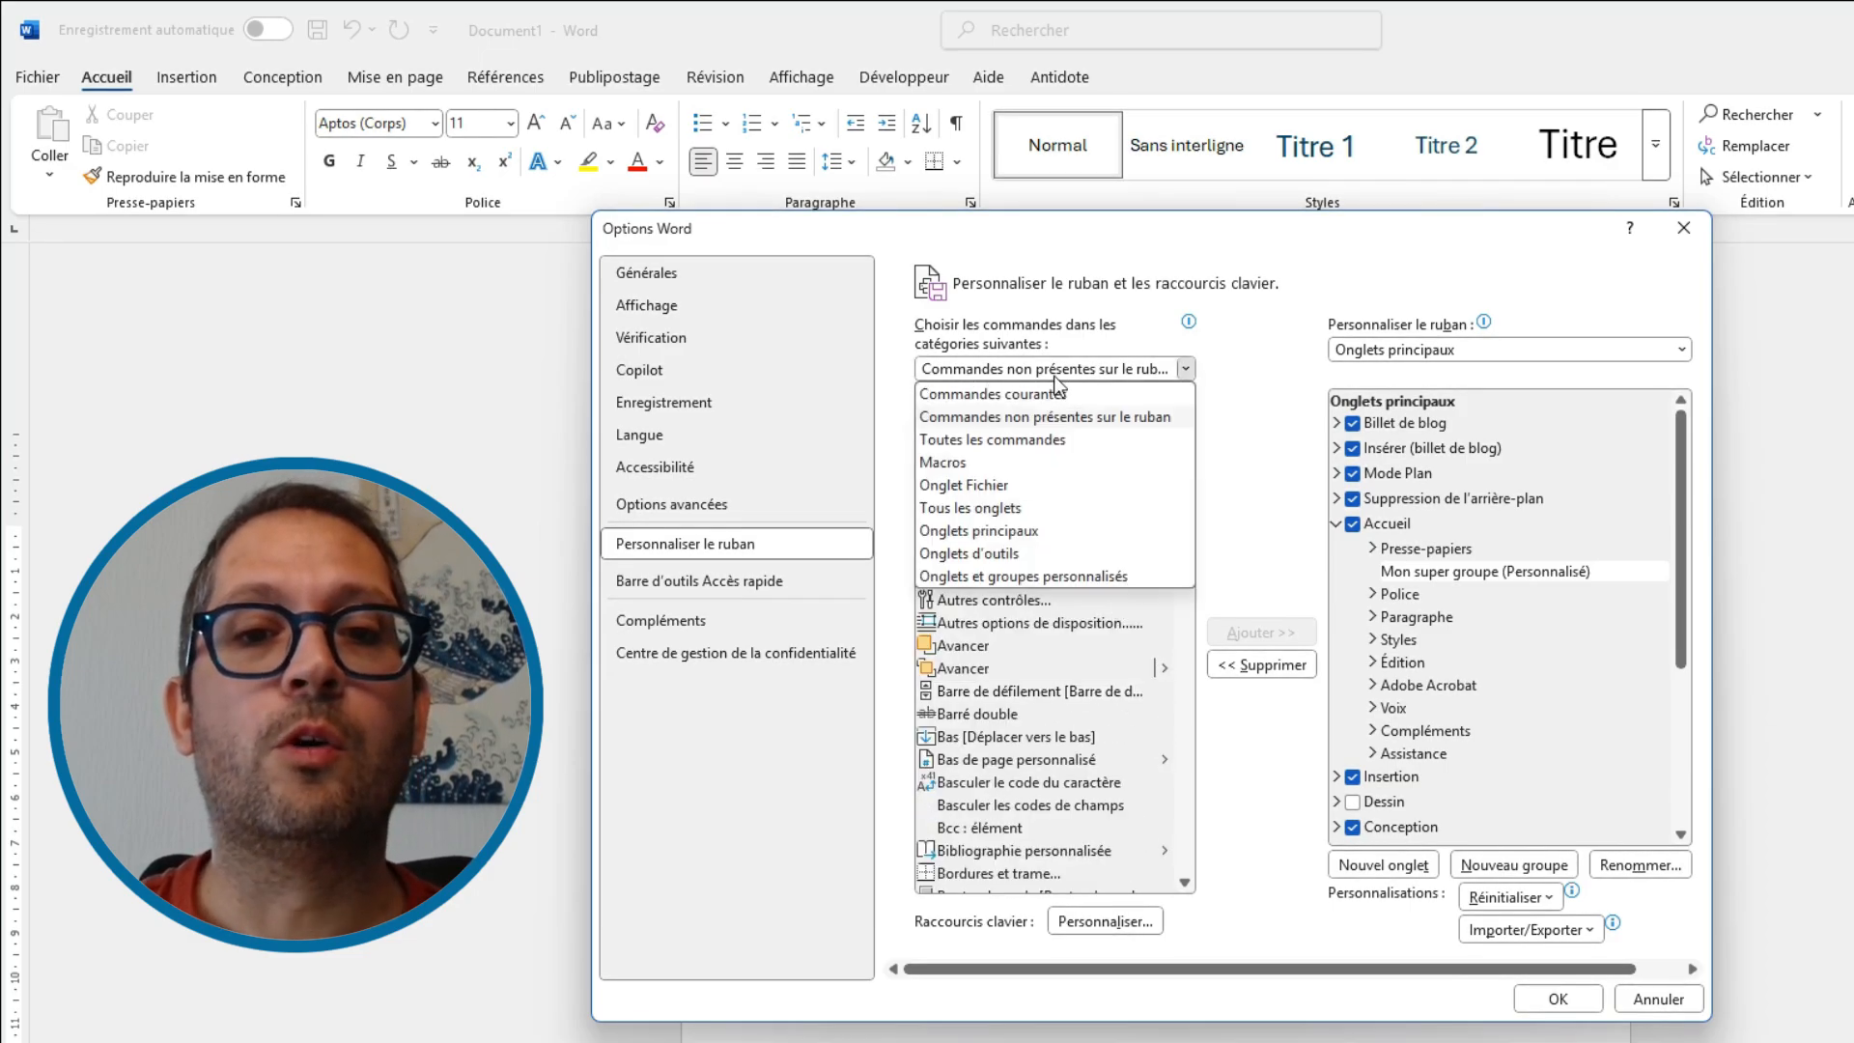
{"action": "left_click", "coordinate": [1052, 440]}
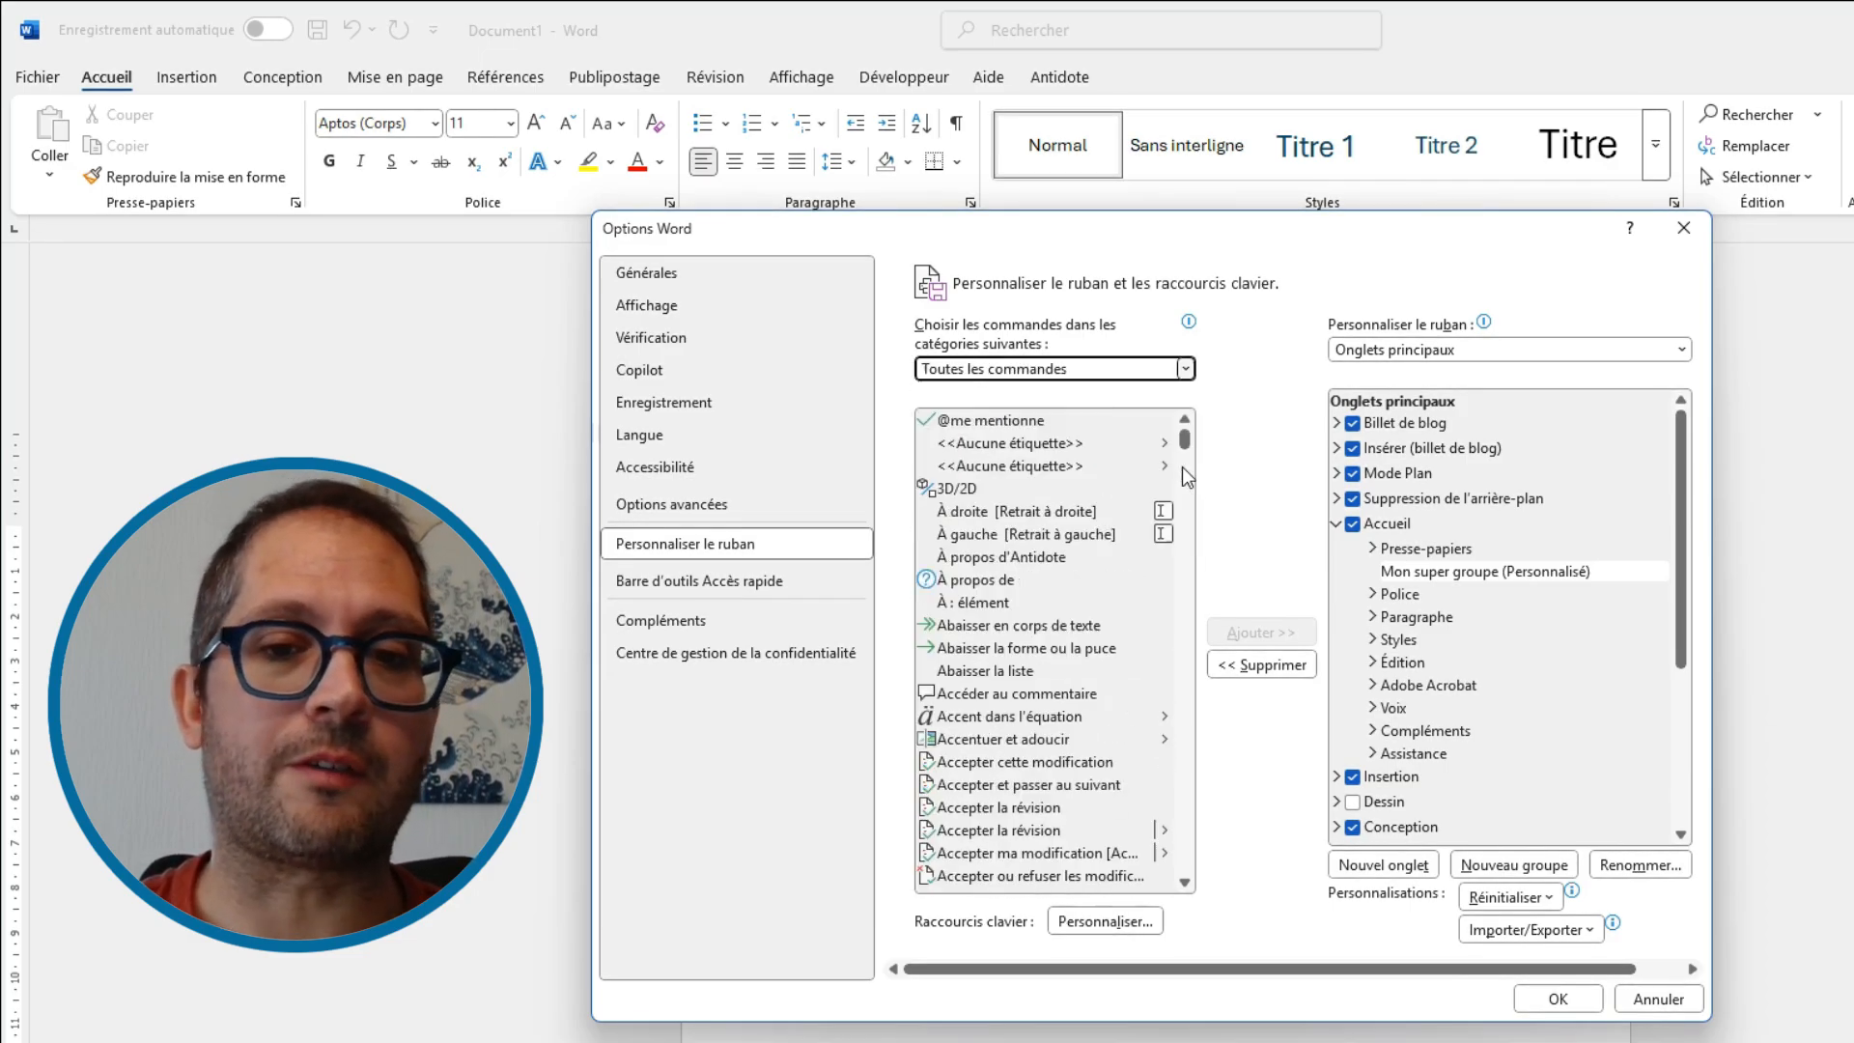
{"action": "left_click_drag", "start_coordinate": [1182, 452], "coordinate": [1186, 455]}
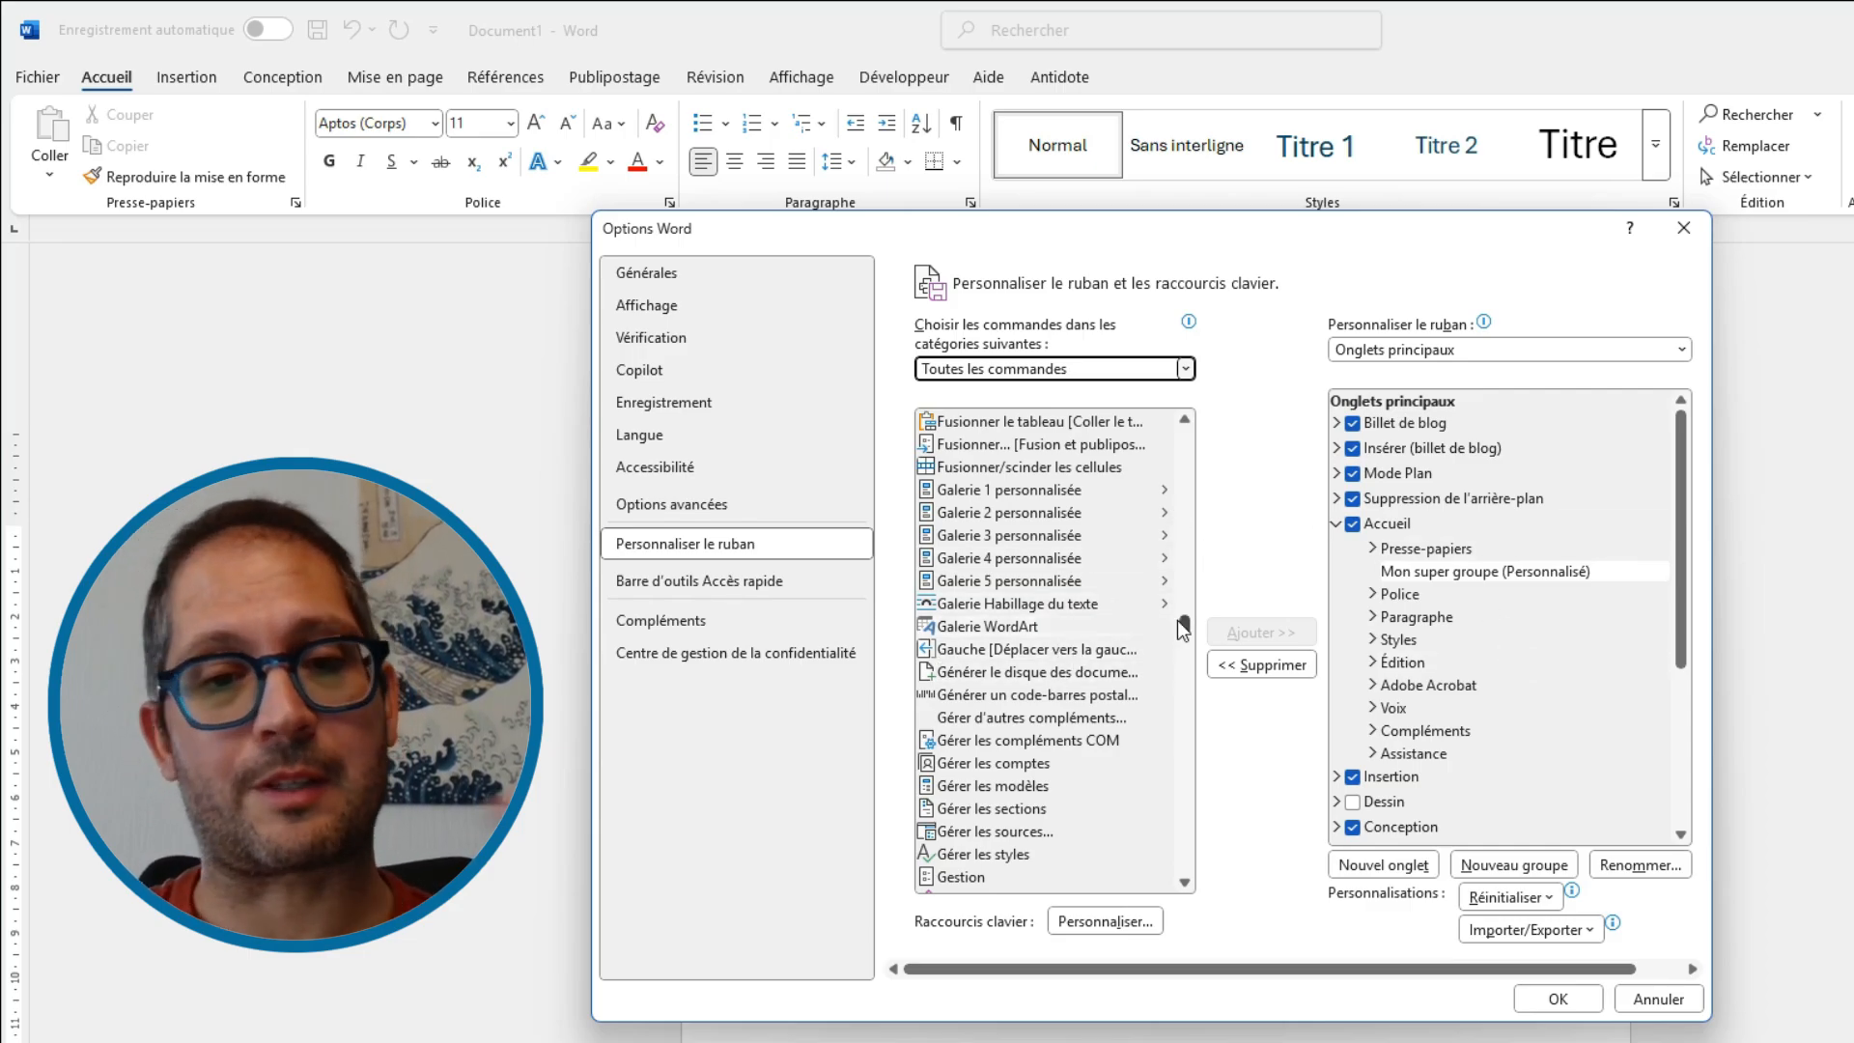
{"action": "left_click", "coordinate": [1475, 575]}
{"action": "left_click", "coordinate": [987, 628]}
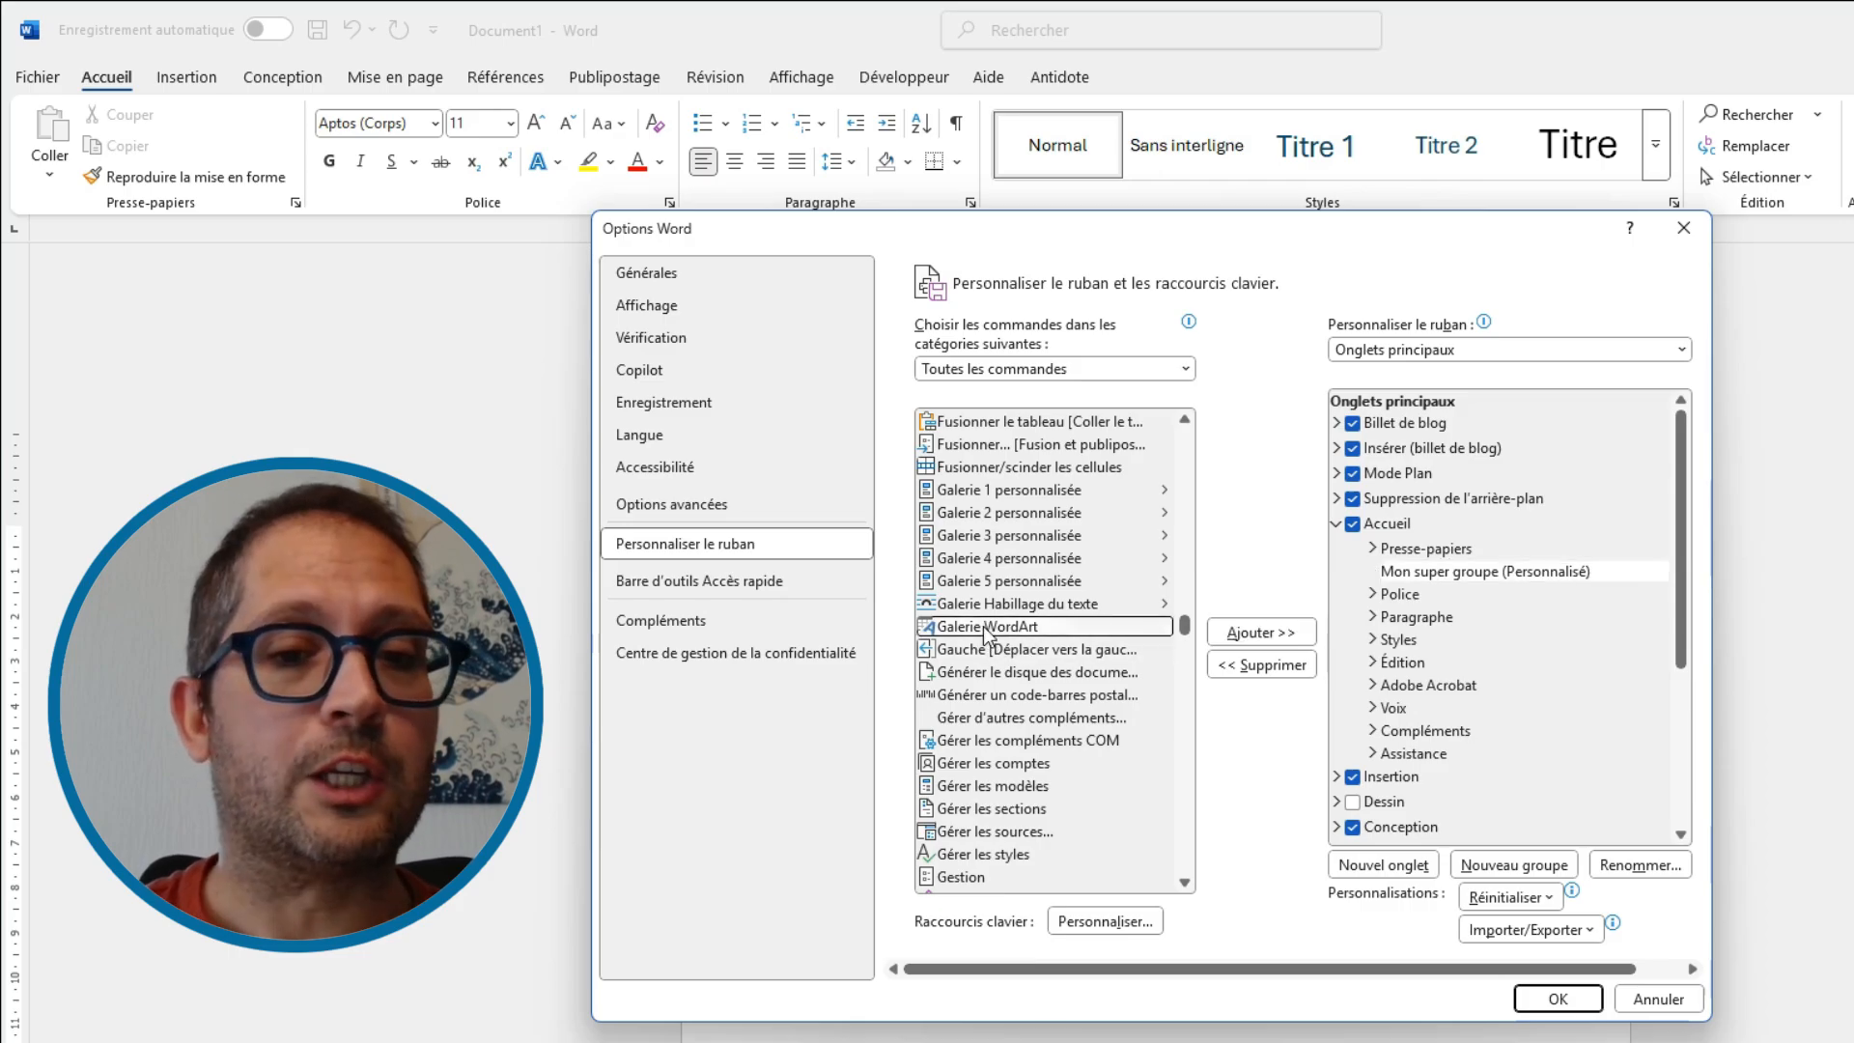
{"action": "left_click", "coordinate": [1260, 633]}
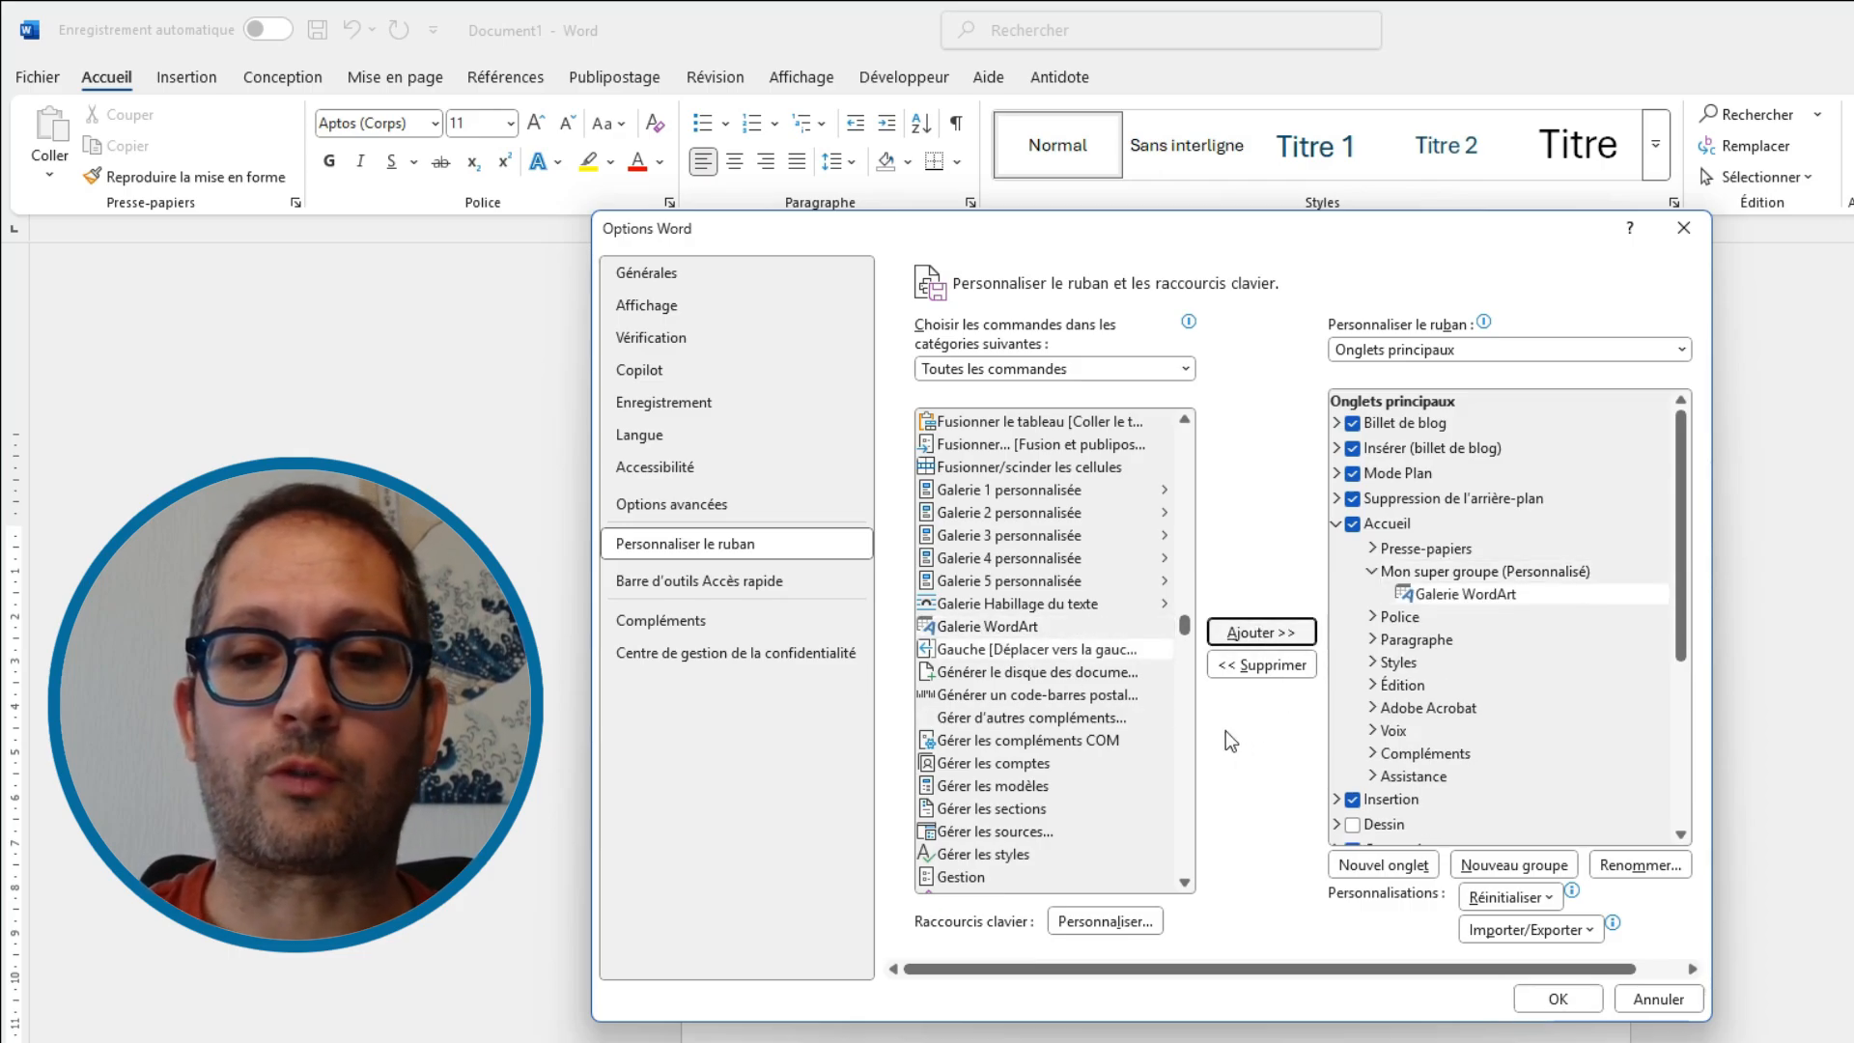
Add the Grammaire... command to Mon super groupe
{"action": "scroll", "coordinate": [1101, 688], "scroll_direction": "down", "scroll_amount": 10}
{"action": "scroll", "coordinate": [1096, 694], "scroll_direction": "up", "scroll_amount": 3}
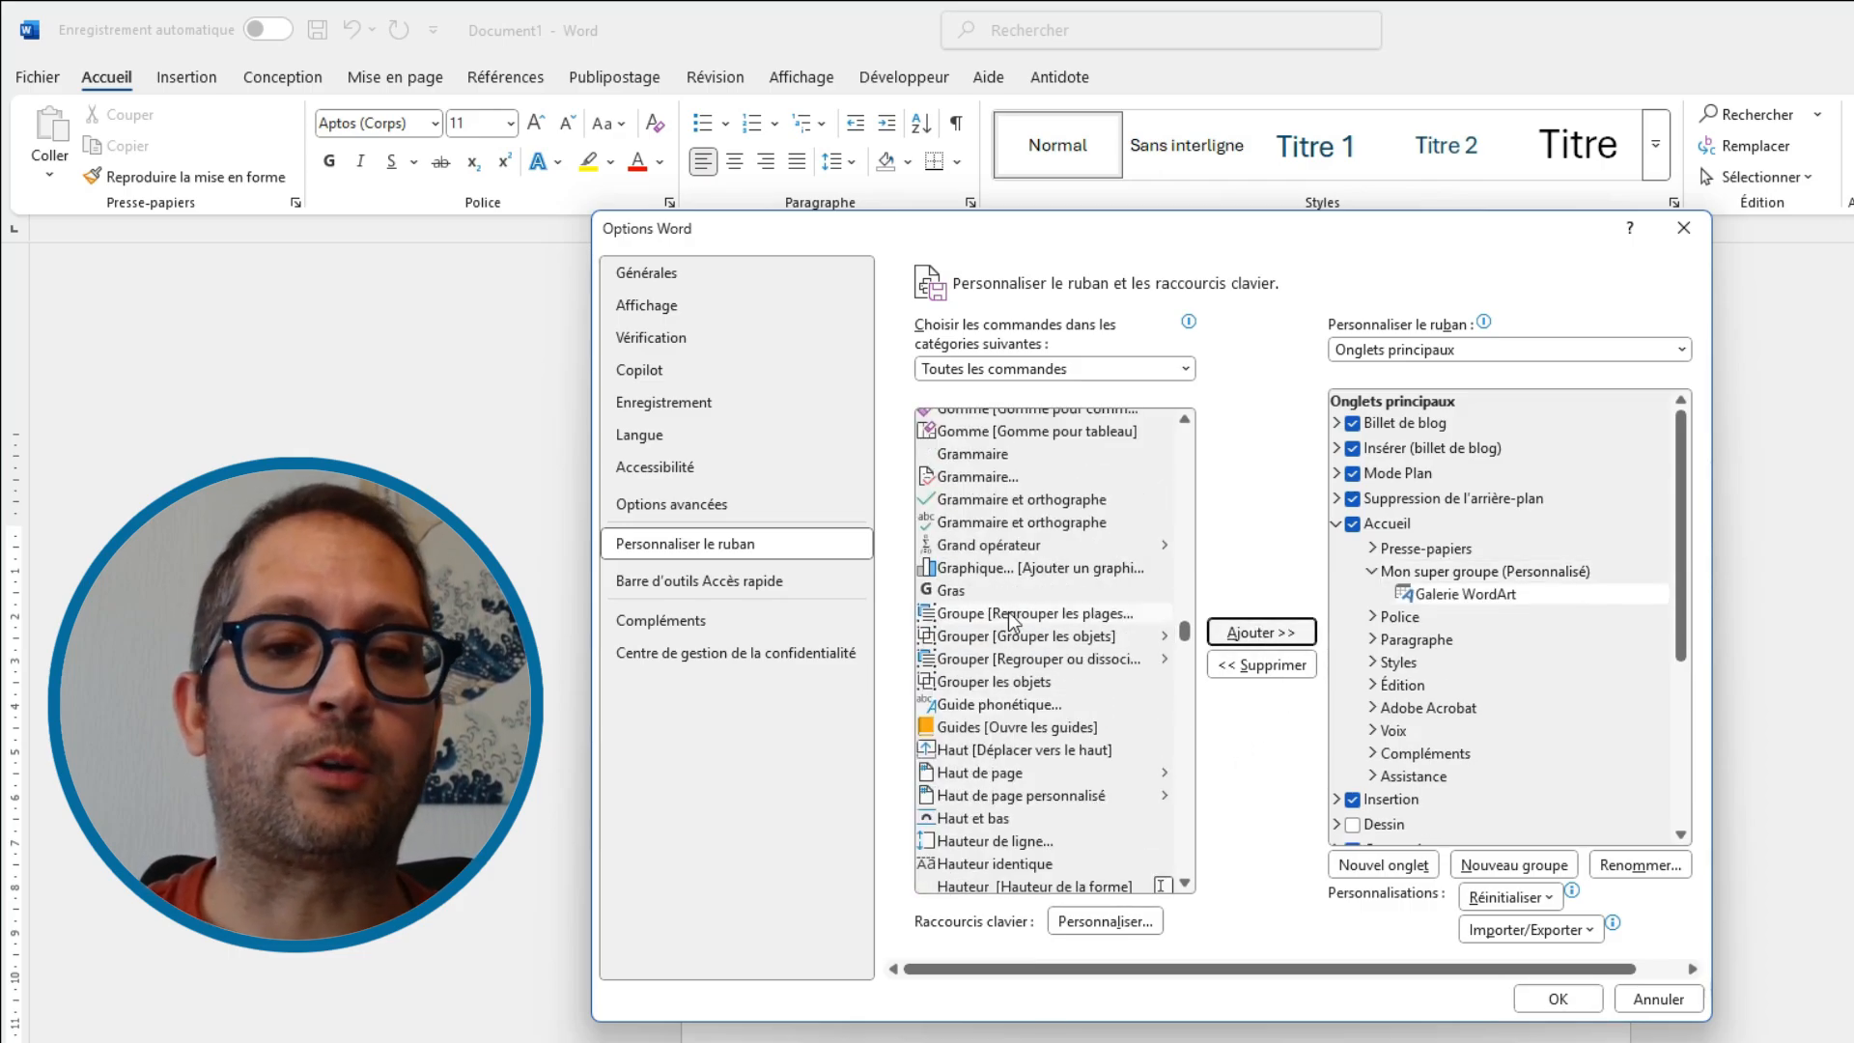
{"action": "left_click", "coordinate": [977, 476]}
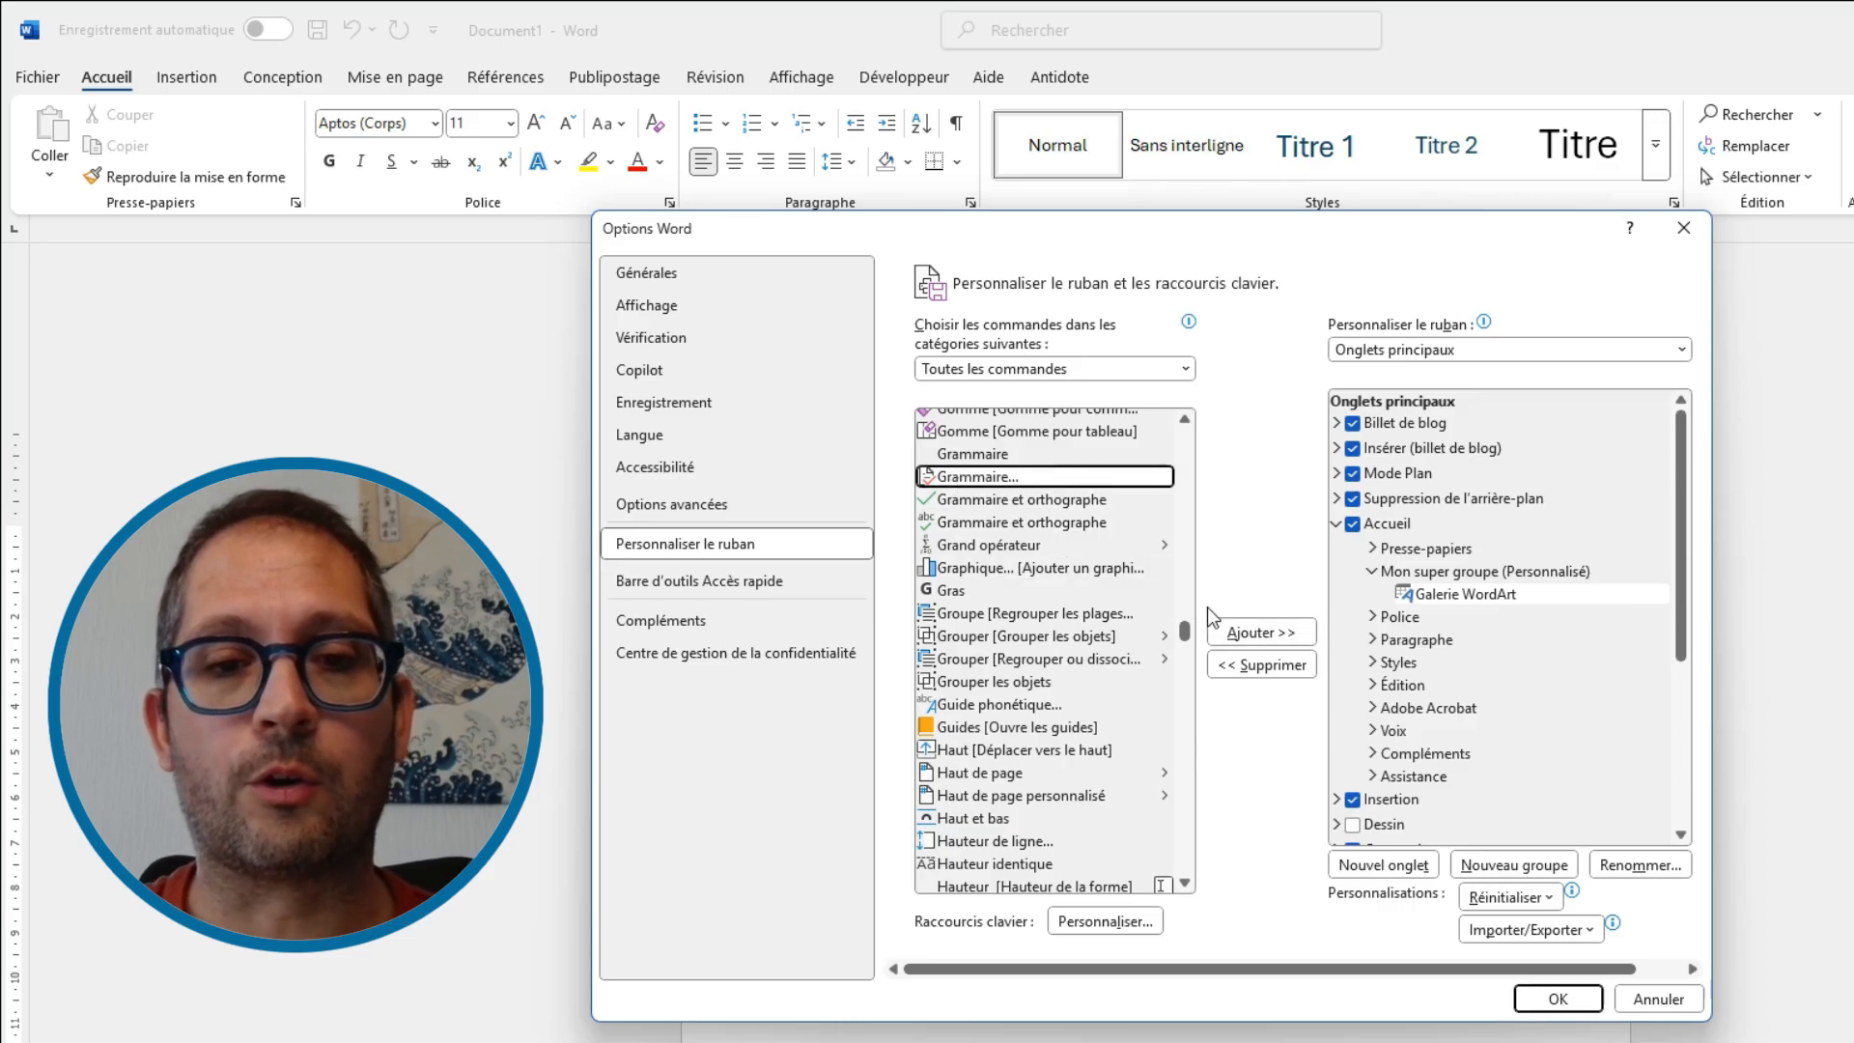
{"action": "left_click", "coordinate": [1245, 632]}
Add Insérer une catégorie to Mon super groupe and apply the ribbon changes
{"action": "scroll", "coordinate": [1097, 662], "scroll_direction": "down", "scroll_amount": 15}
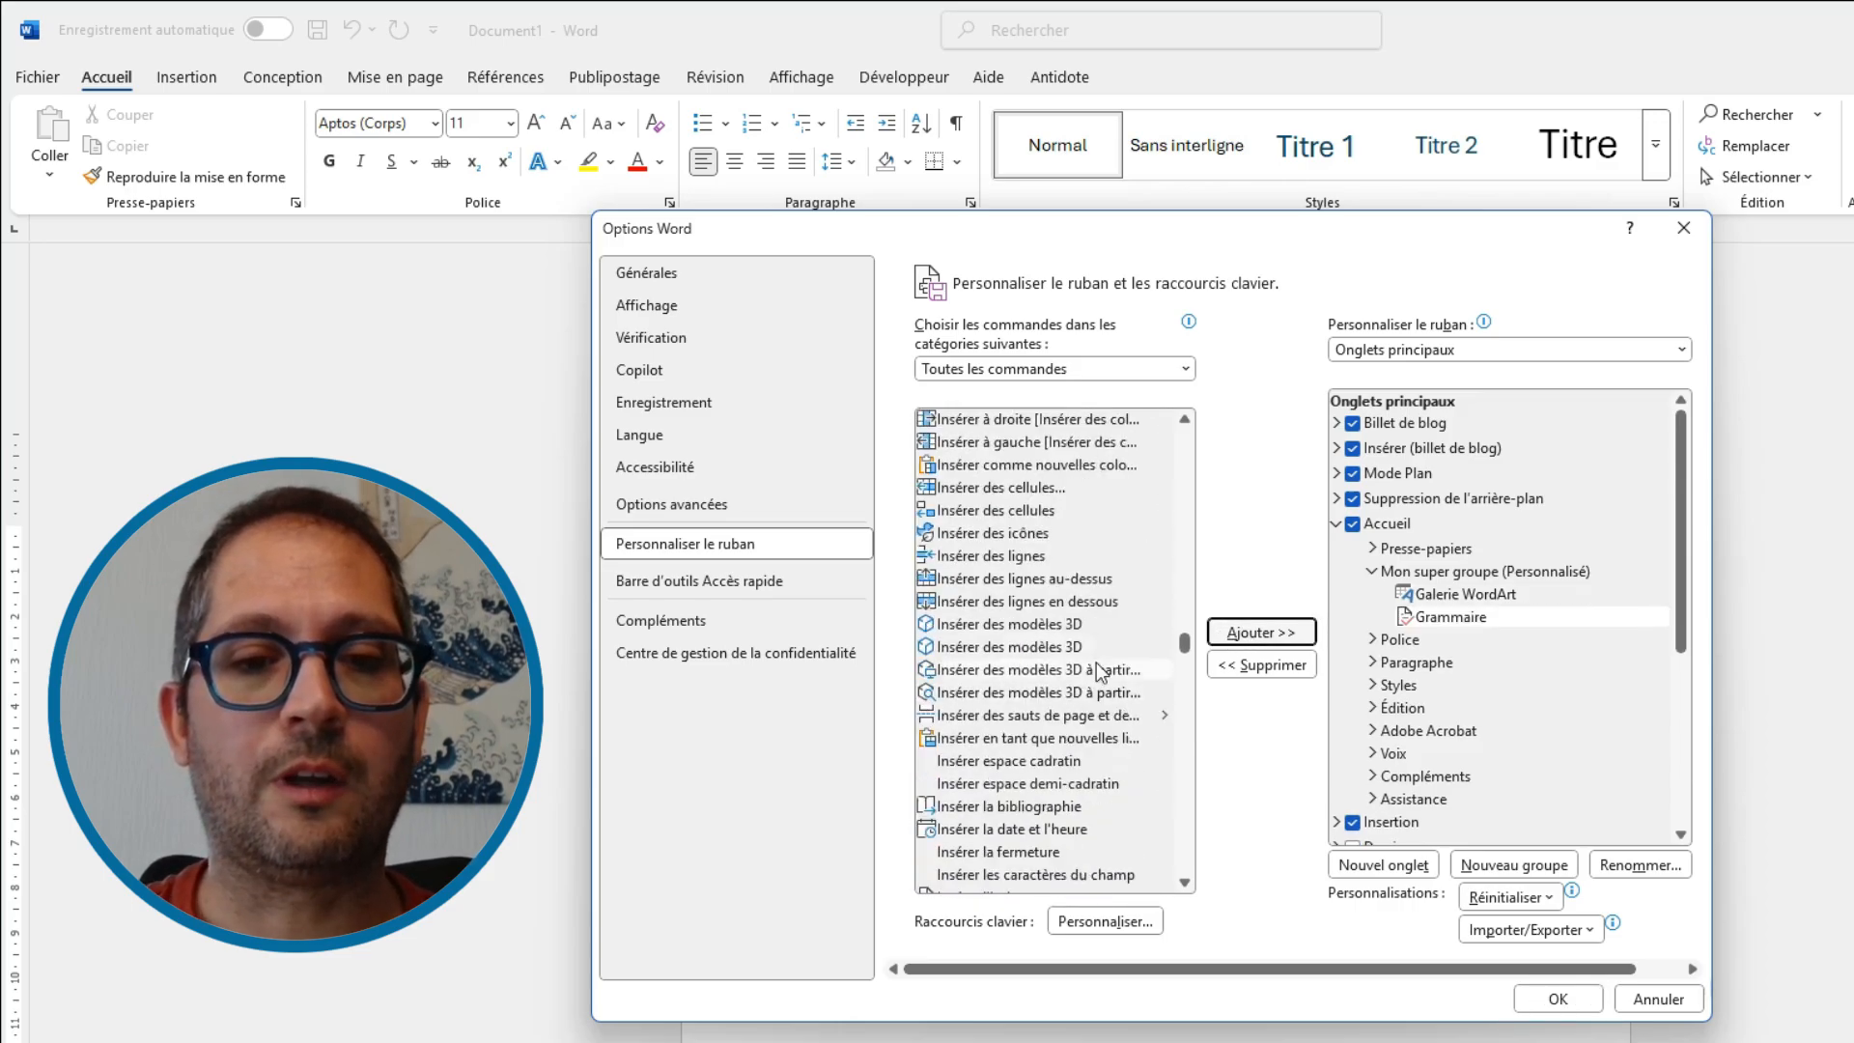
{"action": "scroll", "coordinate": [1097, 666], "scroll_direction": "down", "scroll_amount": 10}
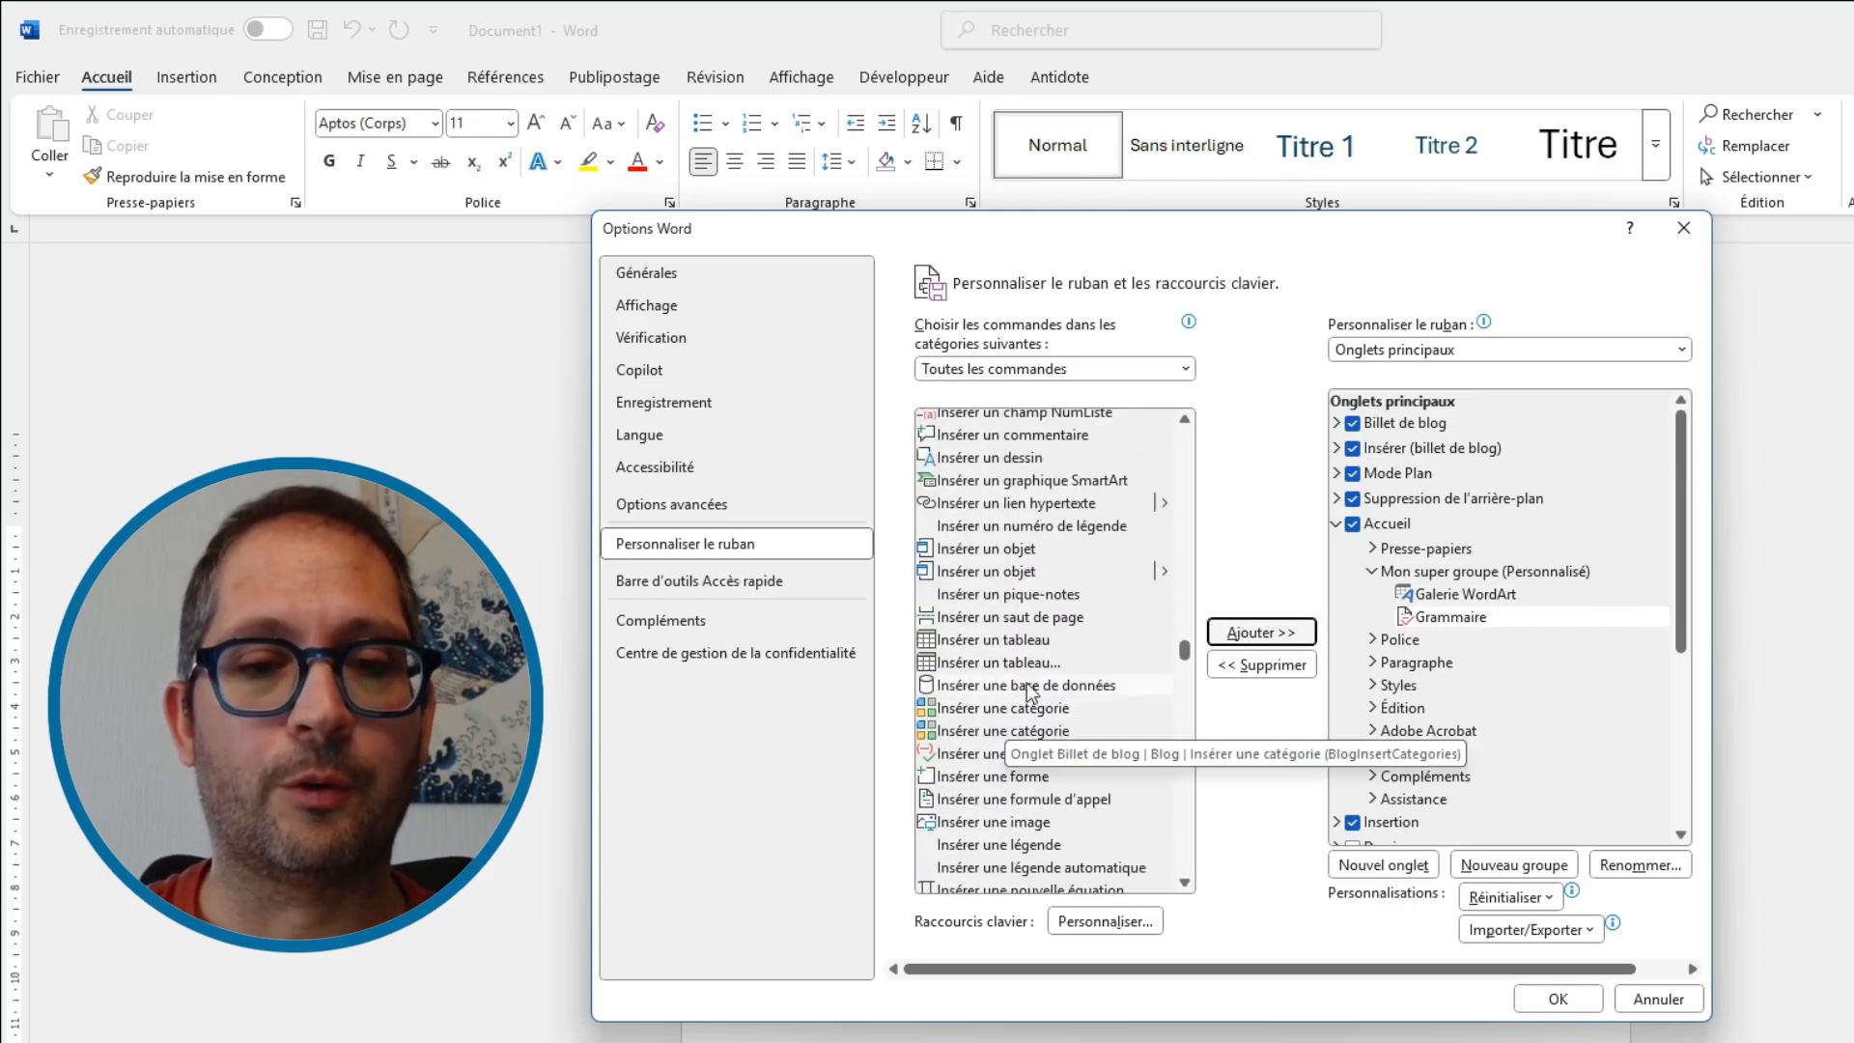
{"action": "left_click", "coordinate": [1028, 708]}
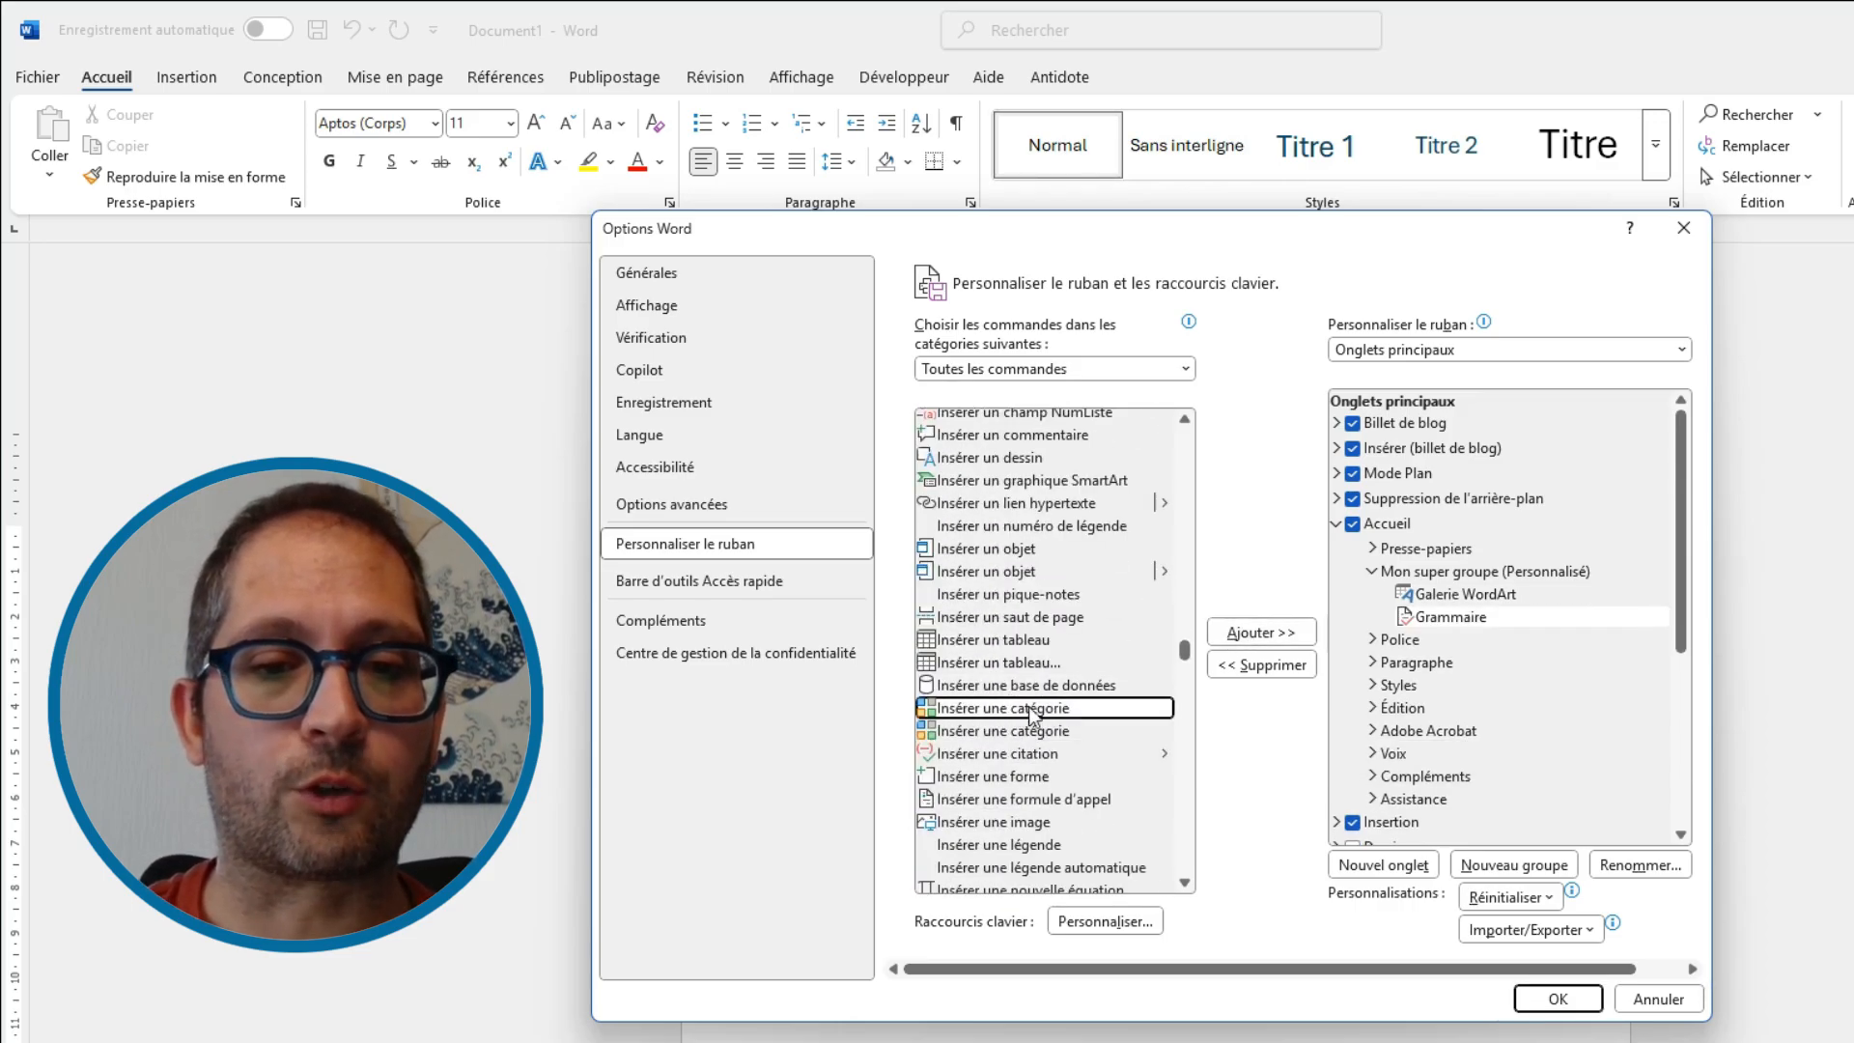
{"action": "left_click", "coordinate": [1273, 632]}
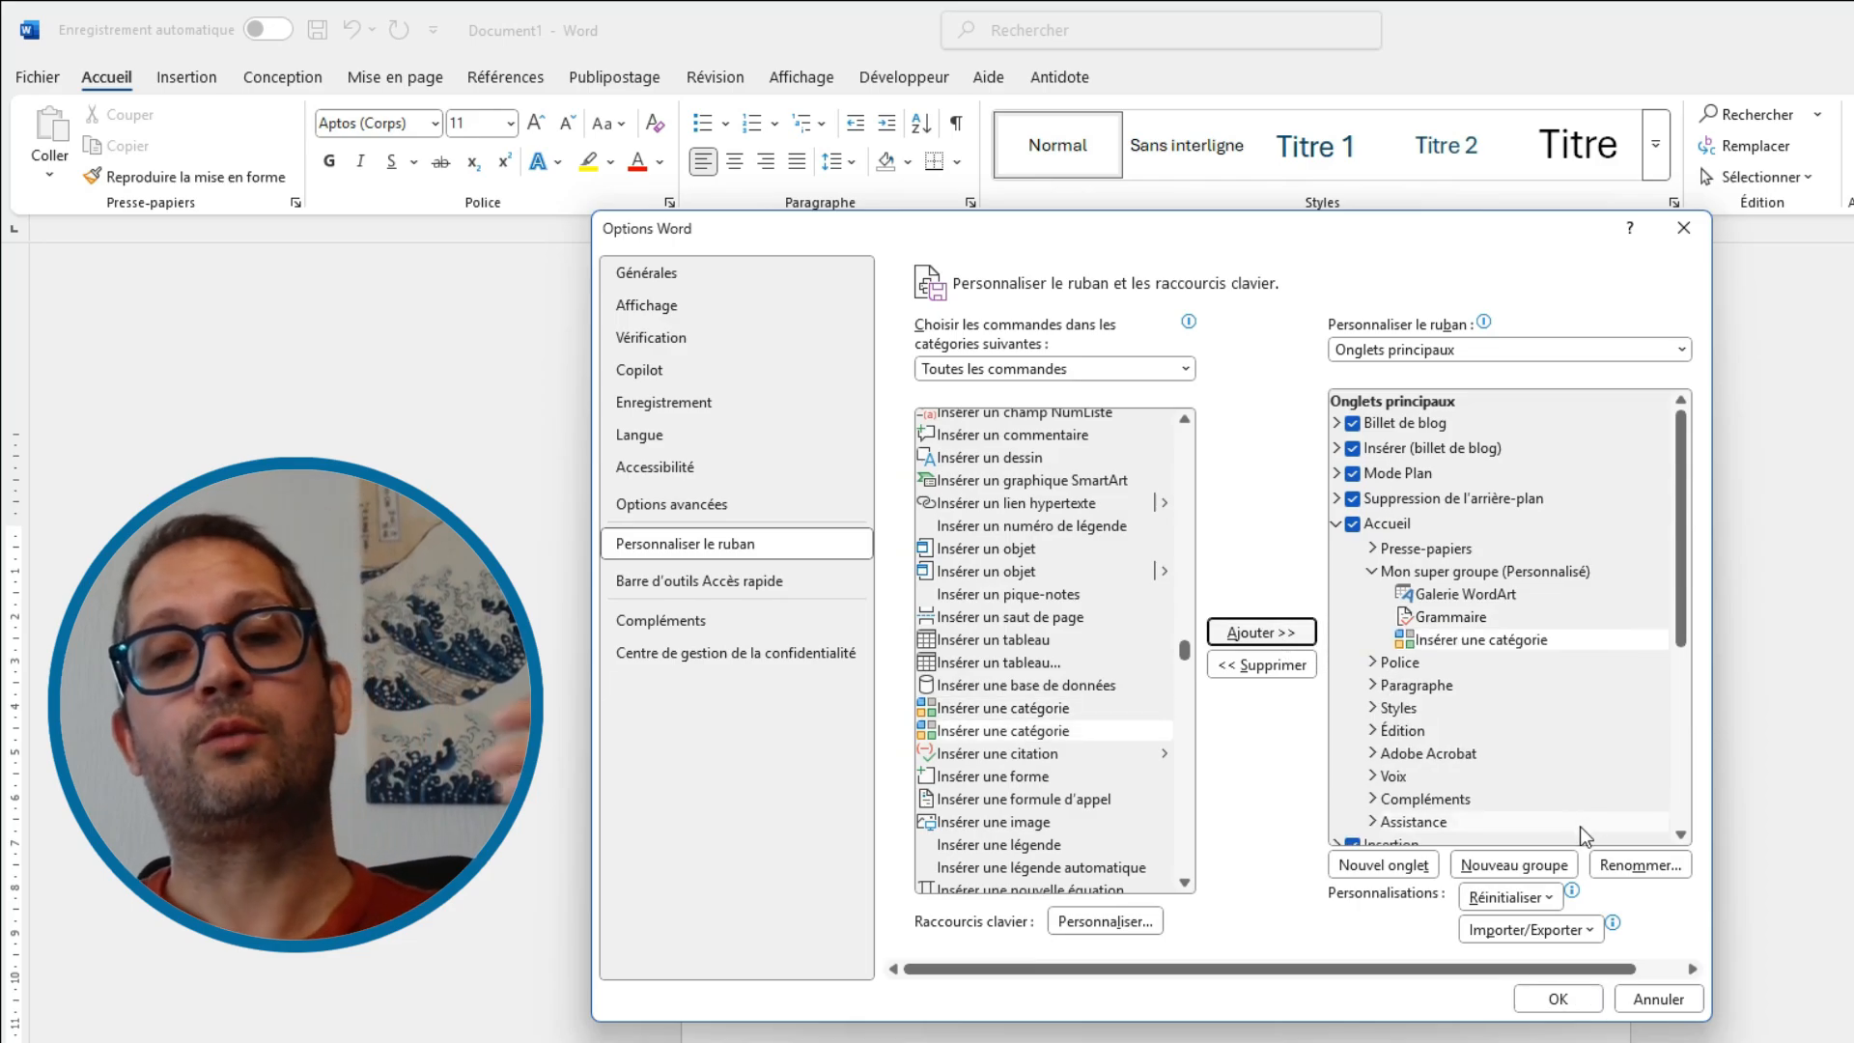
{"action": "left_click", "coordinate": [1578, 1000]}
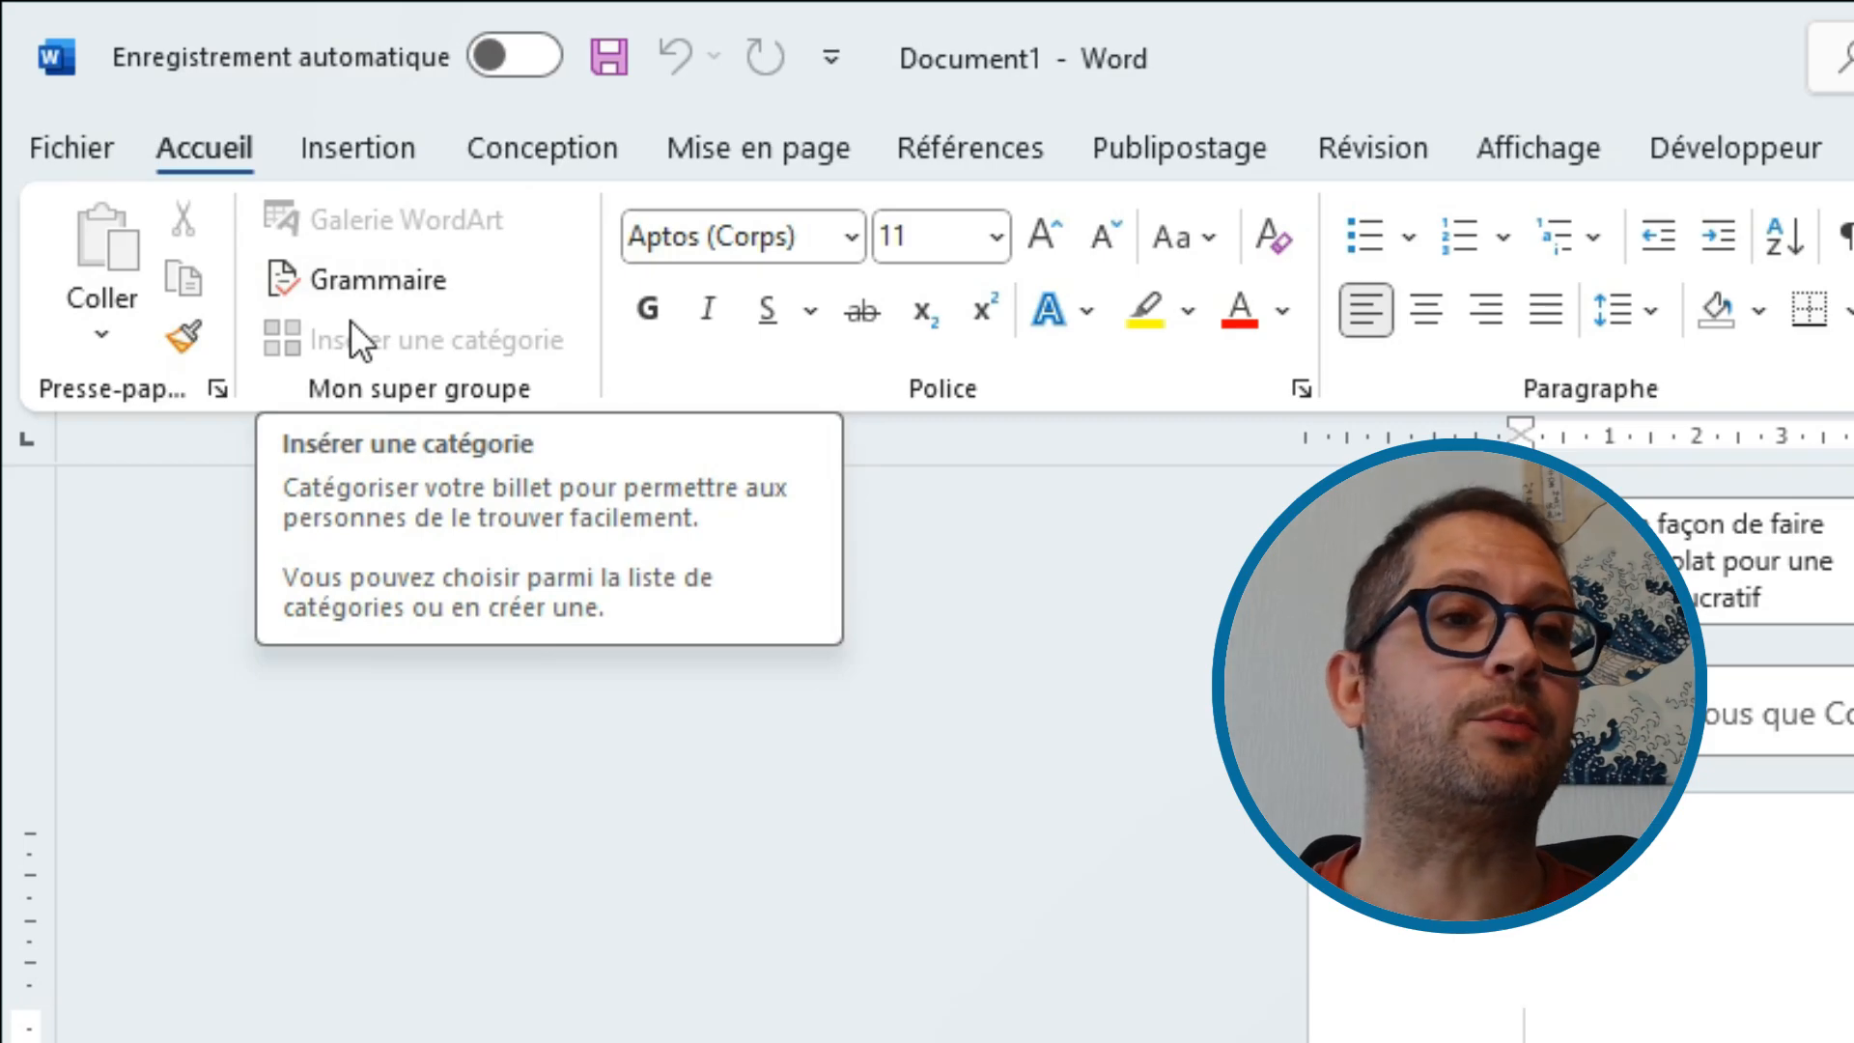
Browse the ribbon tabs to check the new Mon super groupe commands
{"action": "left_click", "coordinate": [425, 133]}
{"action": "left_click", "coordinate": [526, 156]}
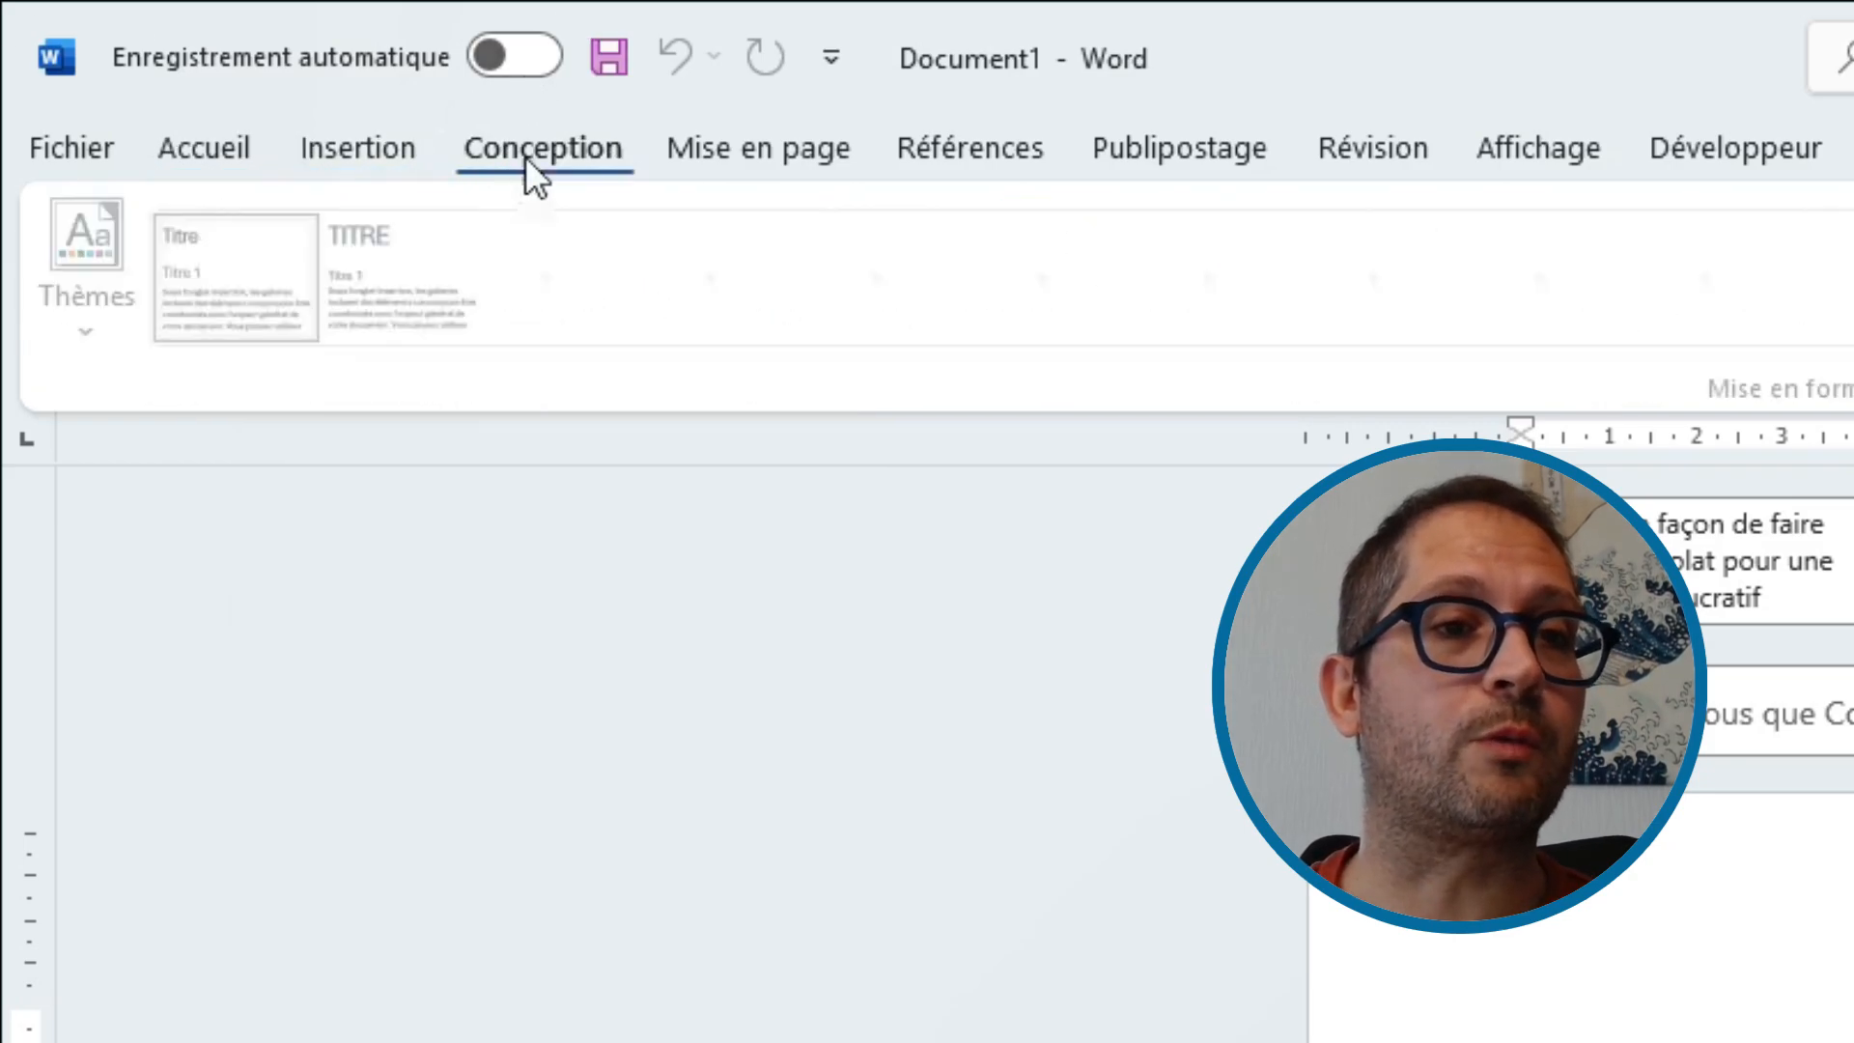
{"action": "left_click", "coordinate": [773, 150]}
{"action": "left_click", "coordinate": [211, 154]}
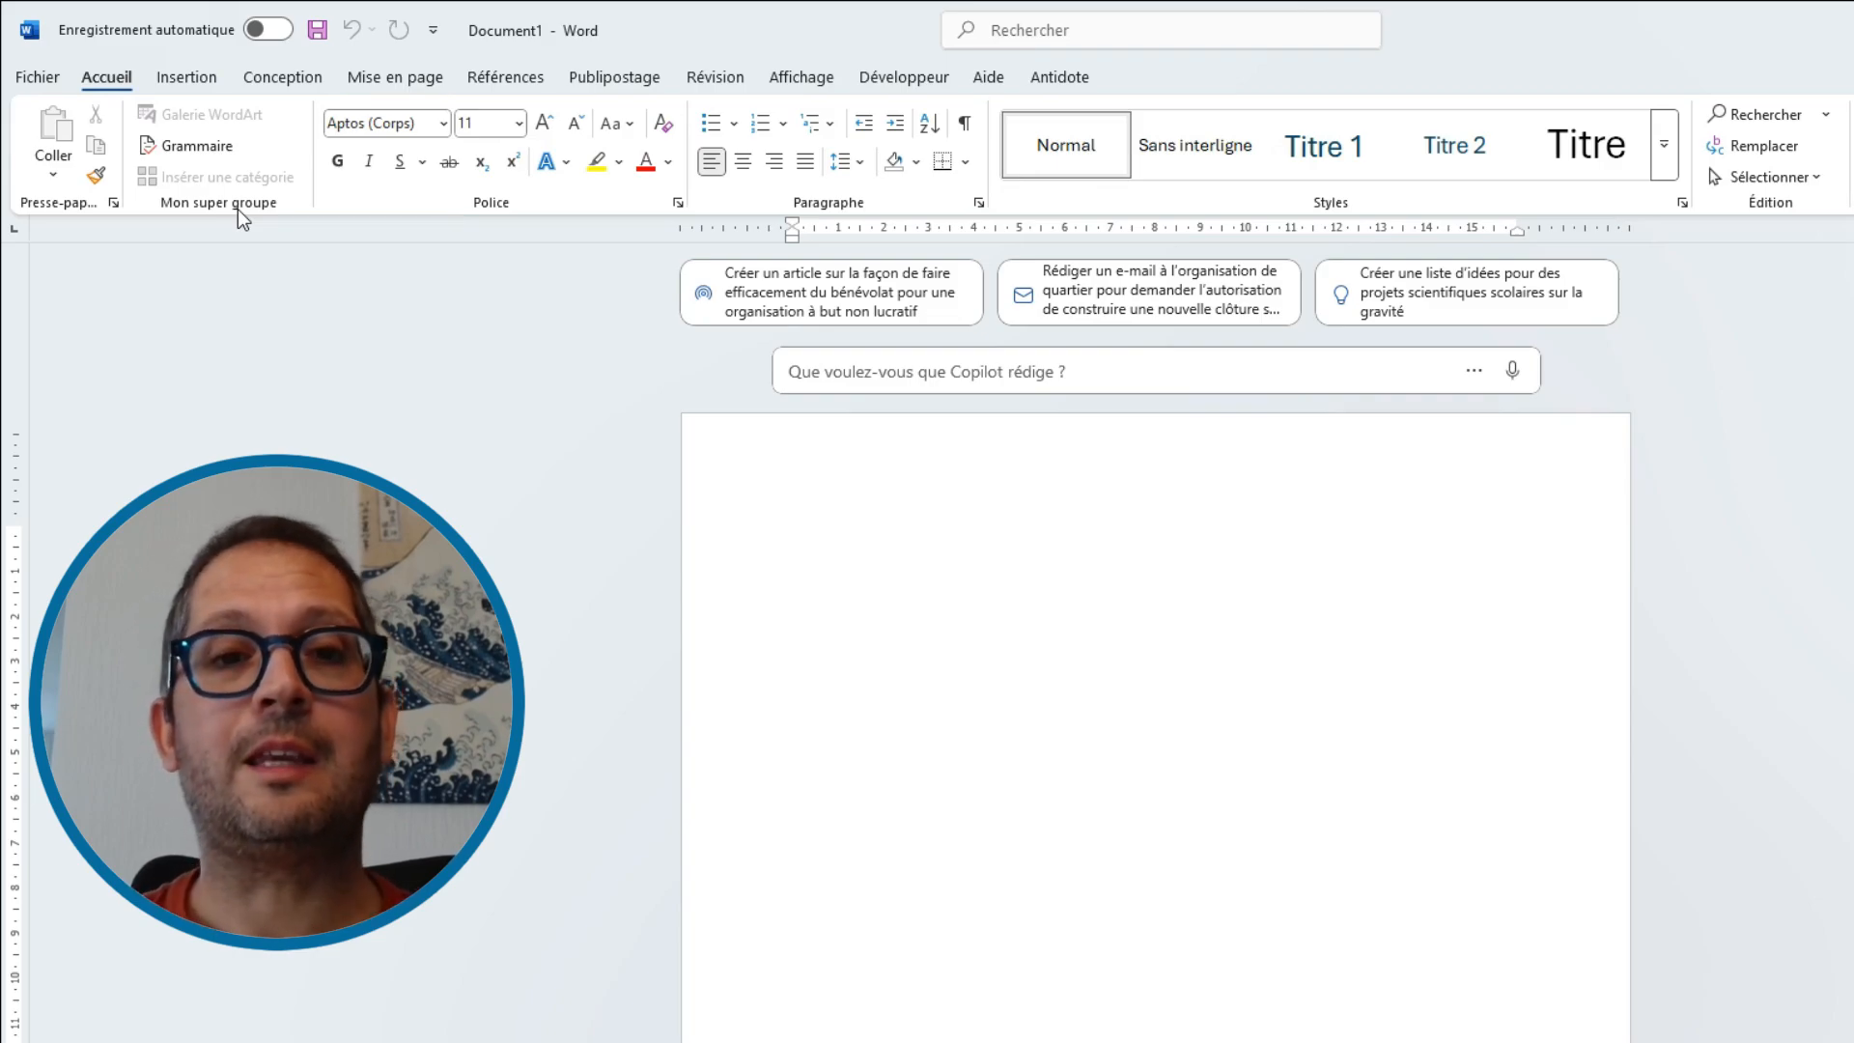
Reopen the ribbon customization options and create a new custom tab below Accueil
{"action": "left_click", "coordinate": [32, 83]}
{"action": "left_click", "coordinate": [77, 1038]}
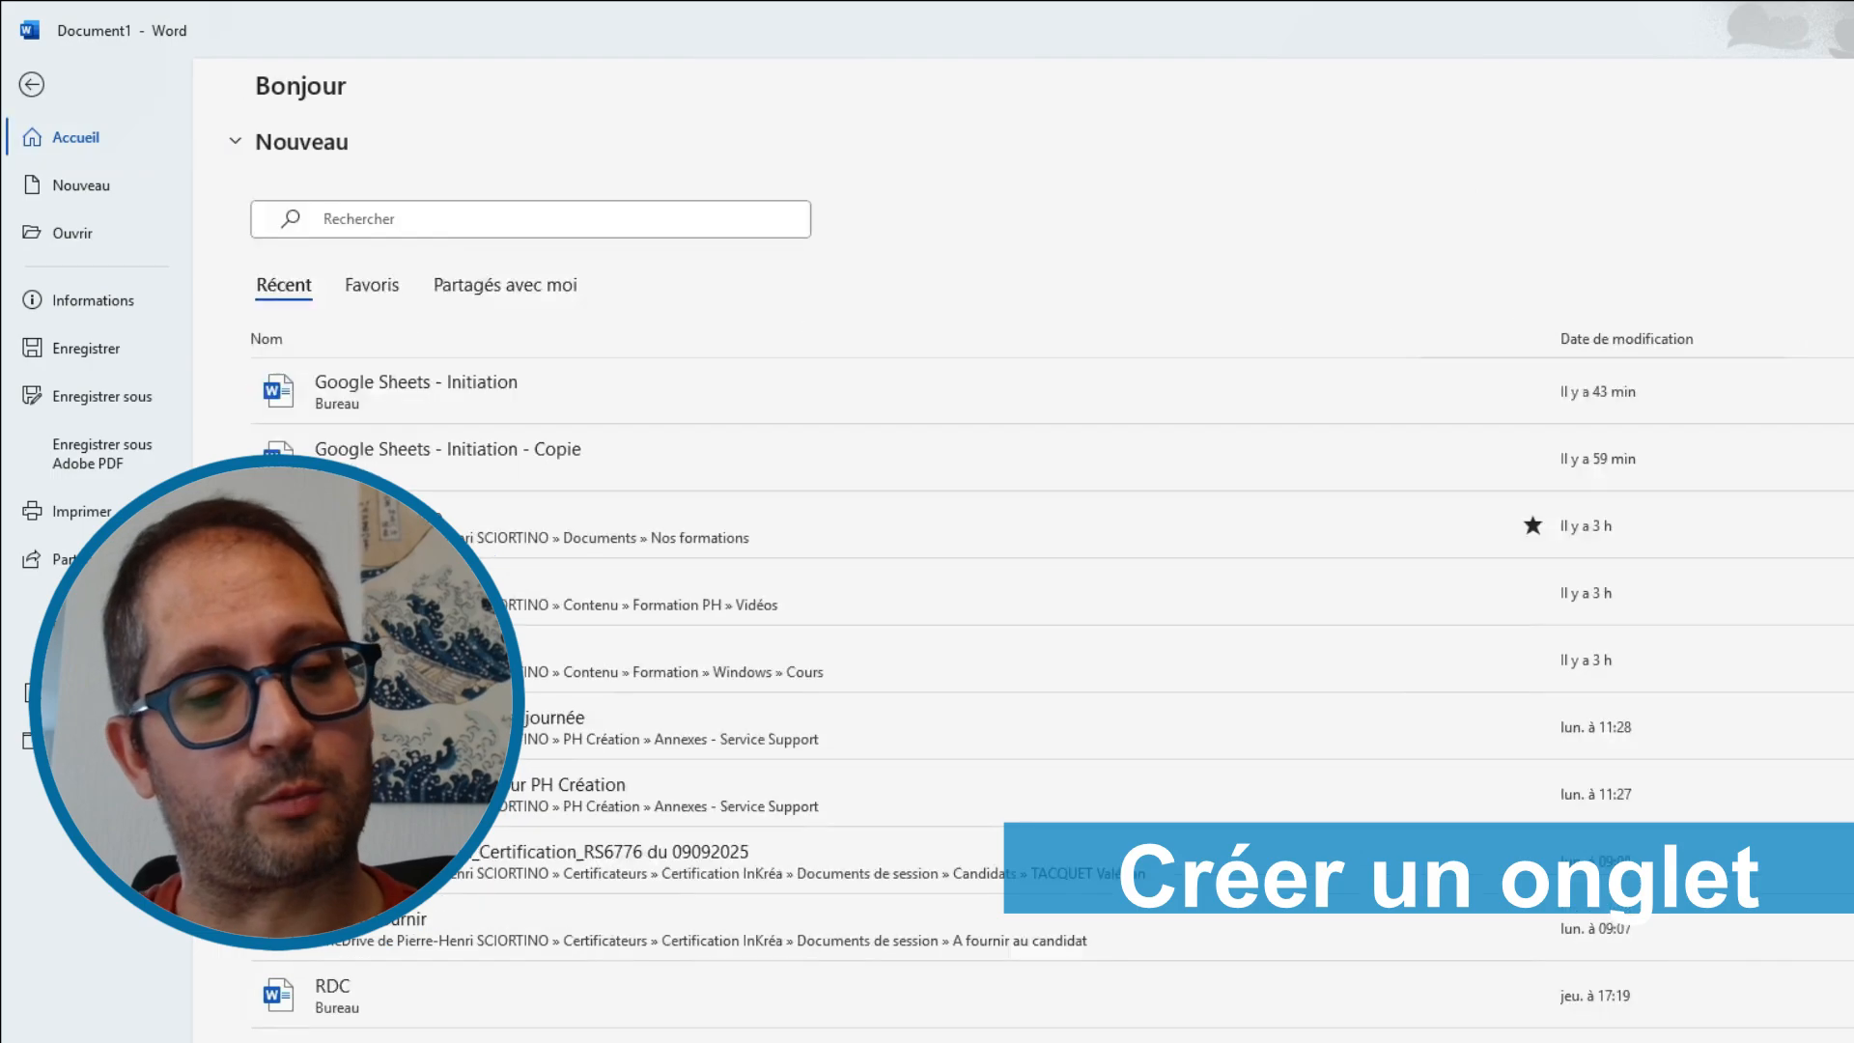
{"action": "left_click", "coordinate": [728, 545]}
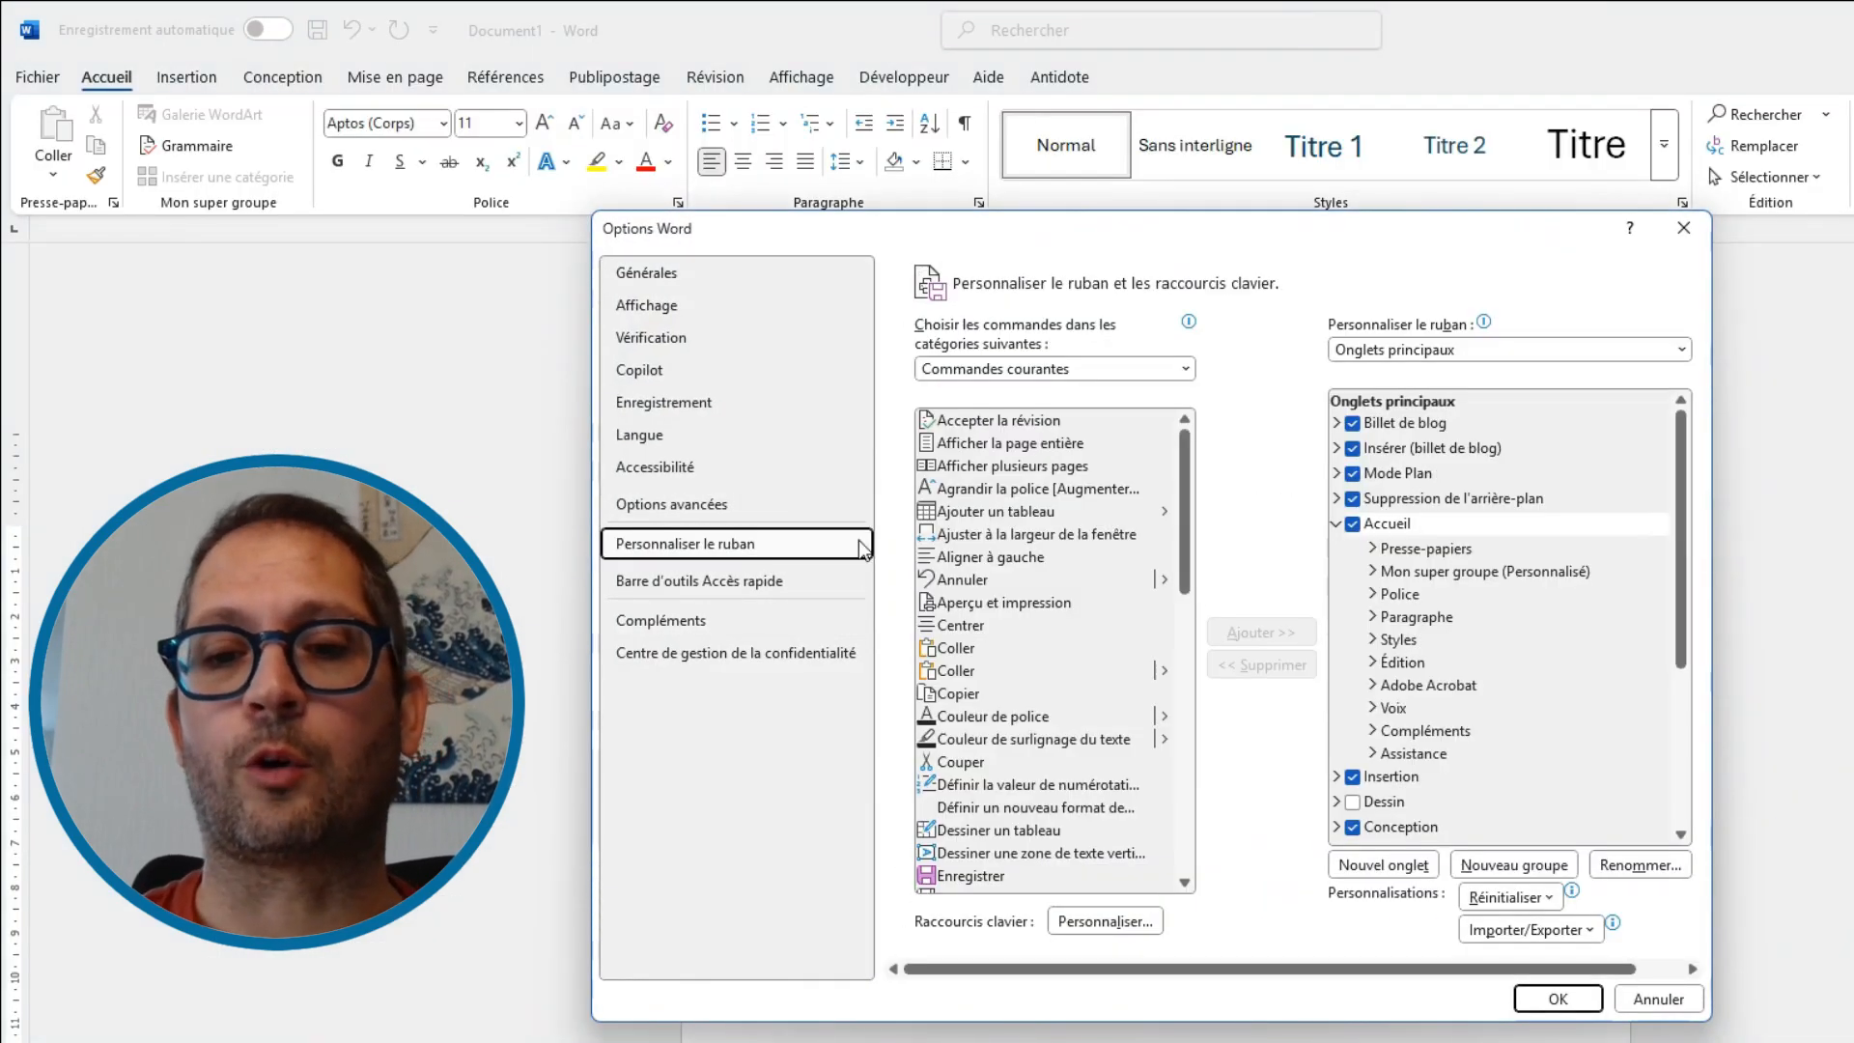
{"action": "left_click", "coordinate": [1391, 867]}
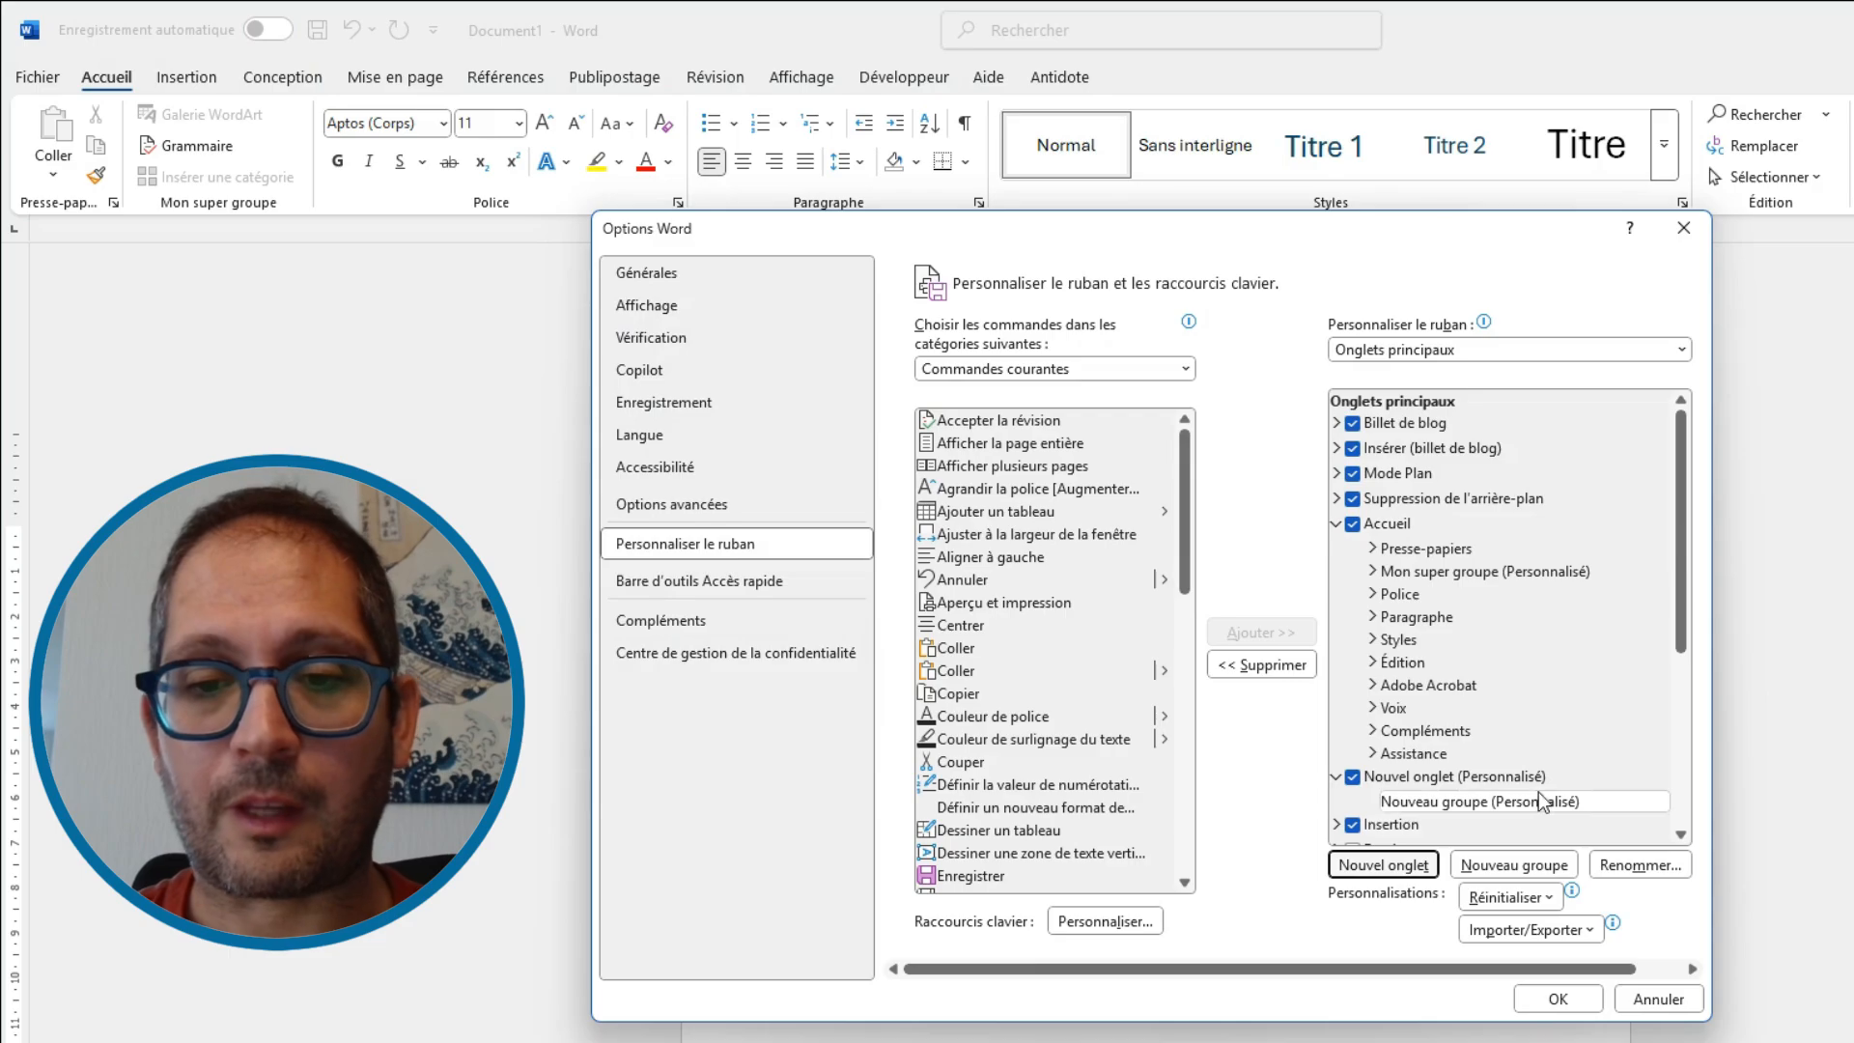
{"action": "scroll", "coordinate": [1444, 807], "scroll_direction": "down", "scroll_amount": 1}
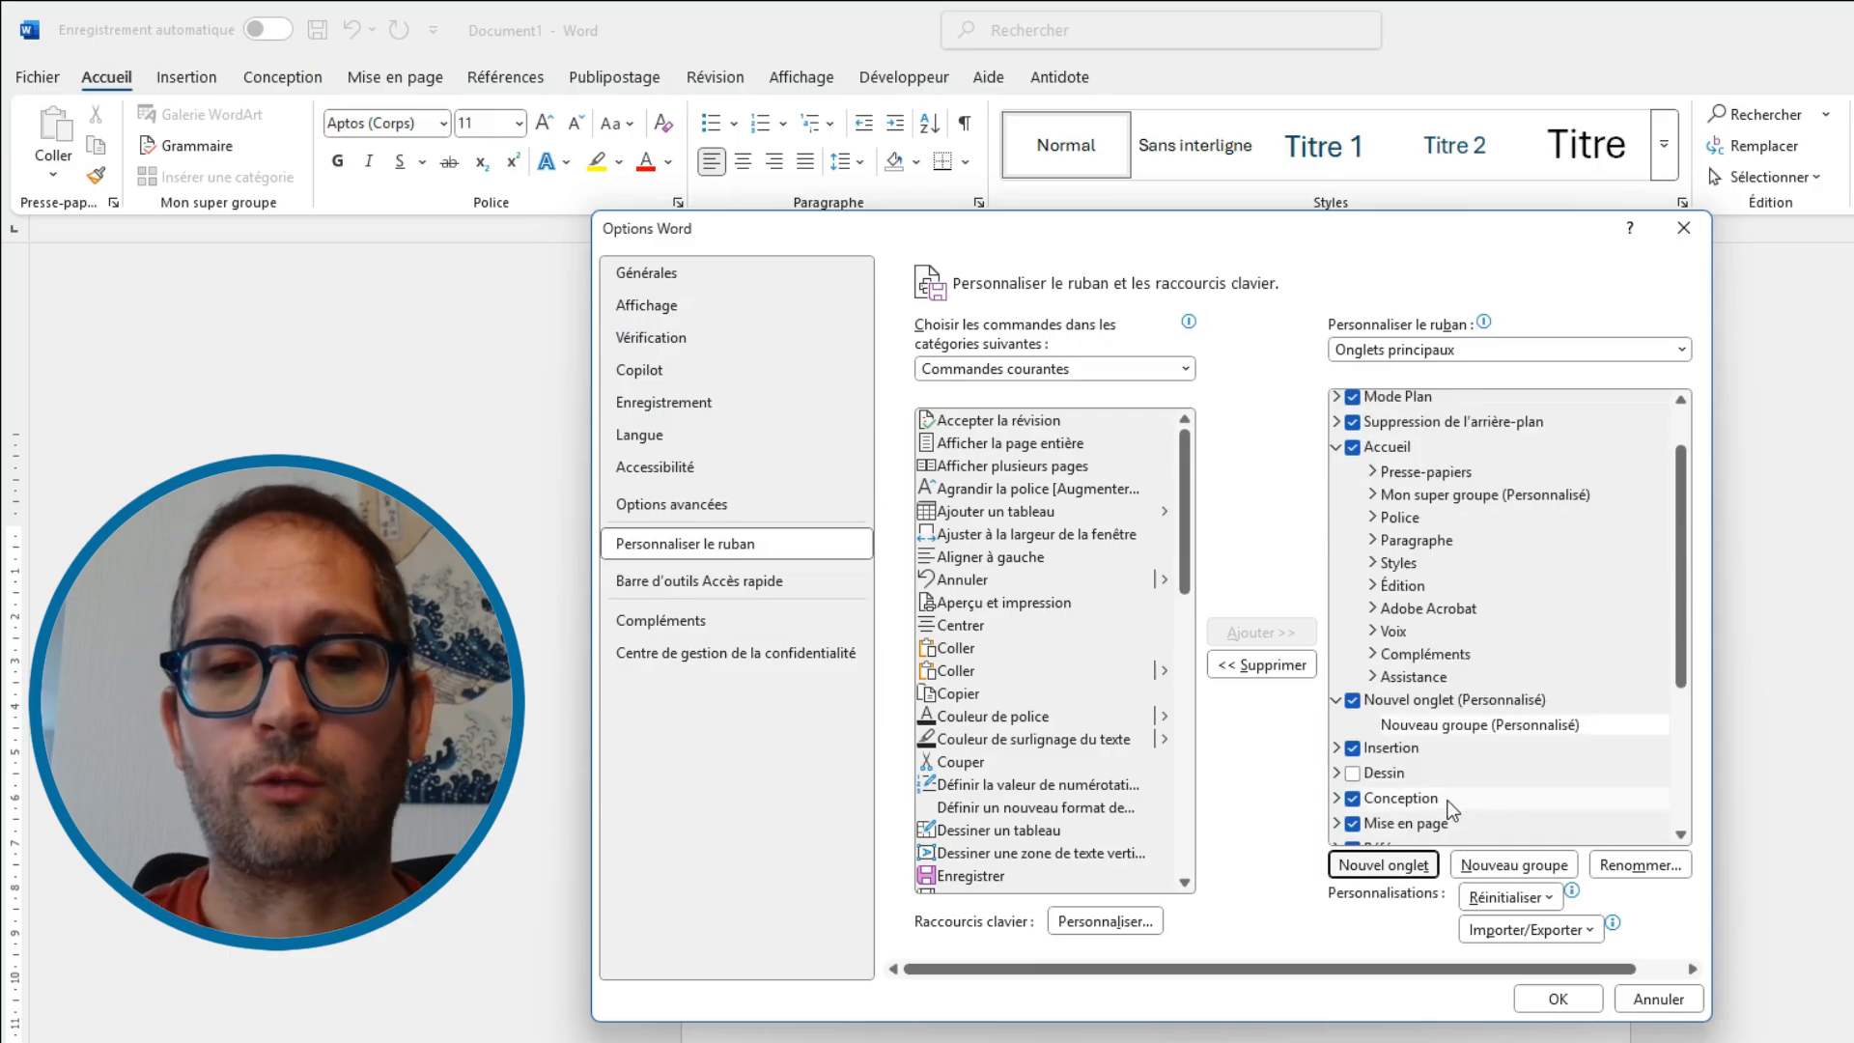
Rename the new custom tab as Ma boite à outils
{"action": "left_click", "coordinate": [1419, 701]}
{"action": "left_click", "coordinate": [1641, 864]}
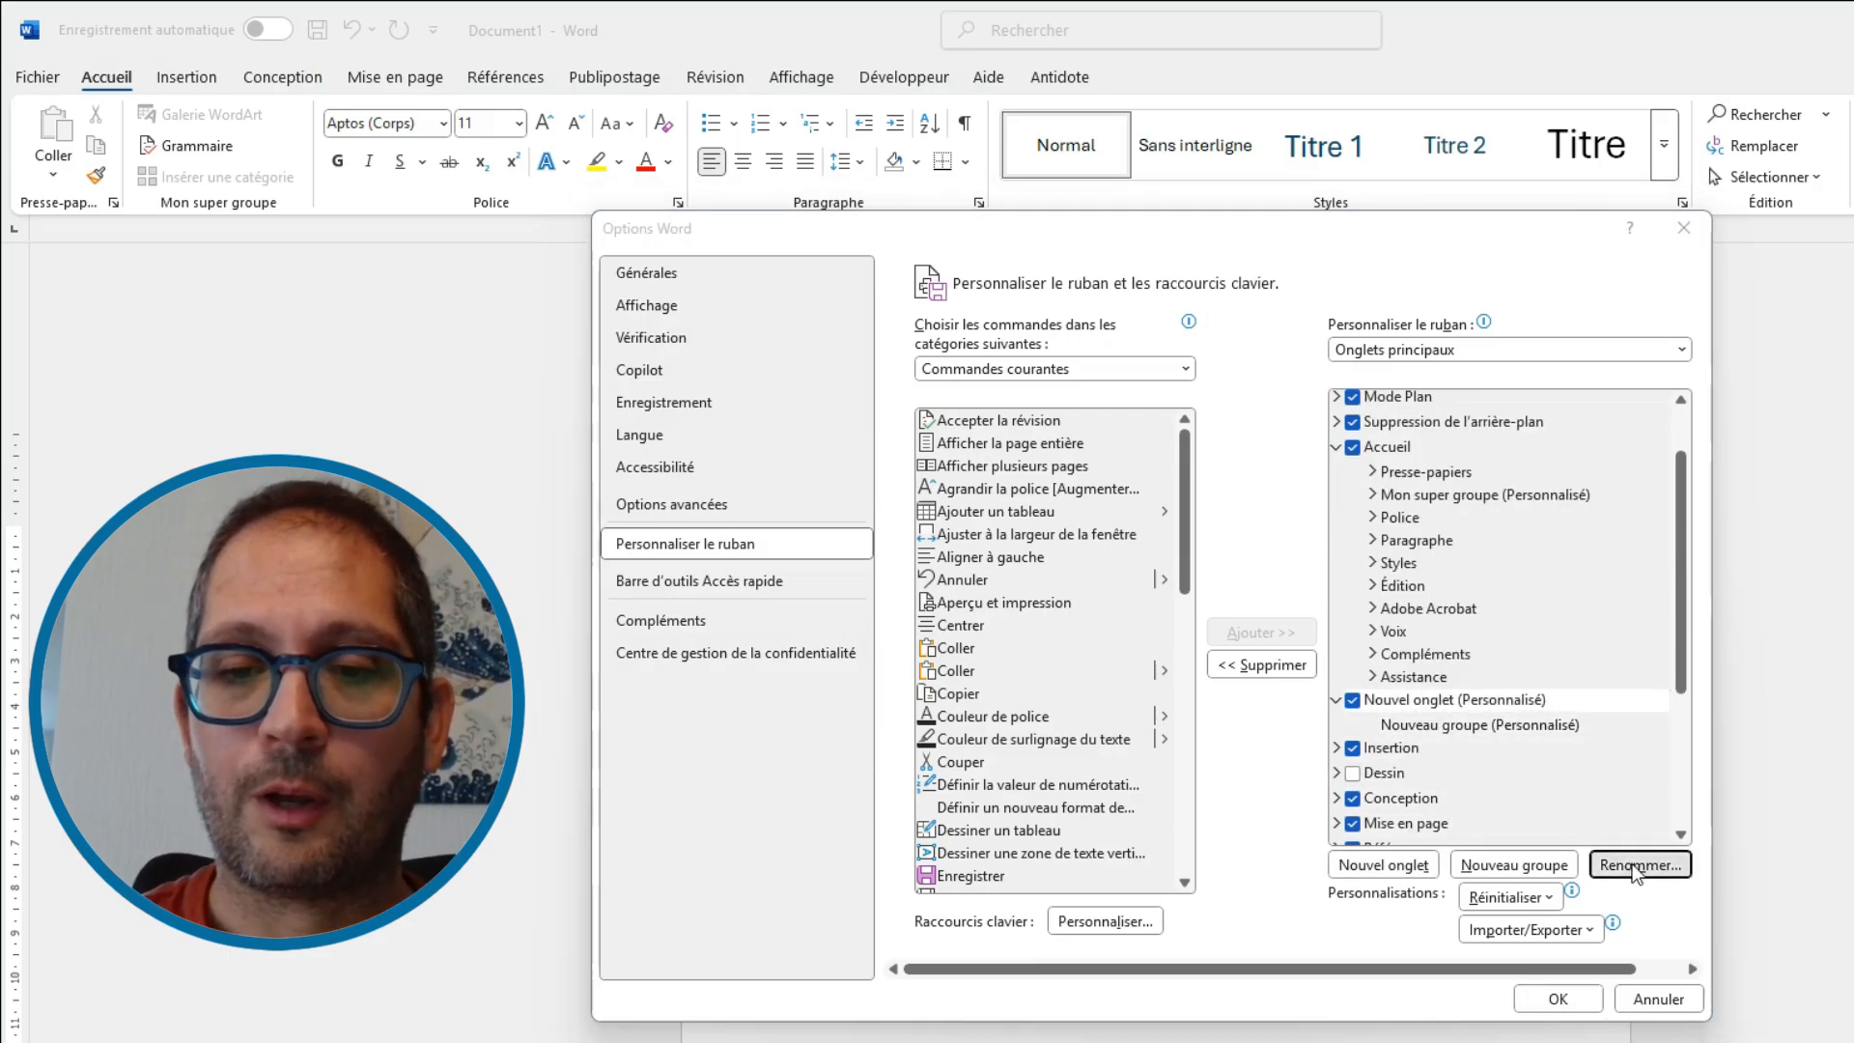
{"action": "type", "text": "Ma boite à outils"}
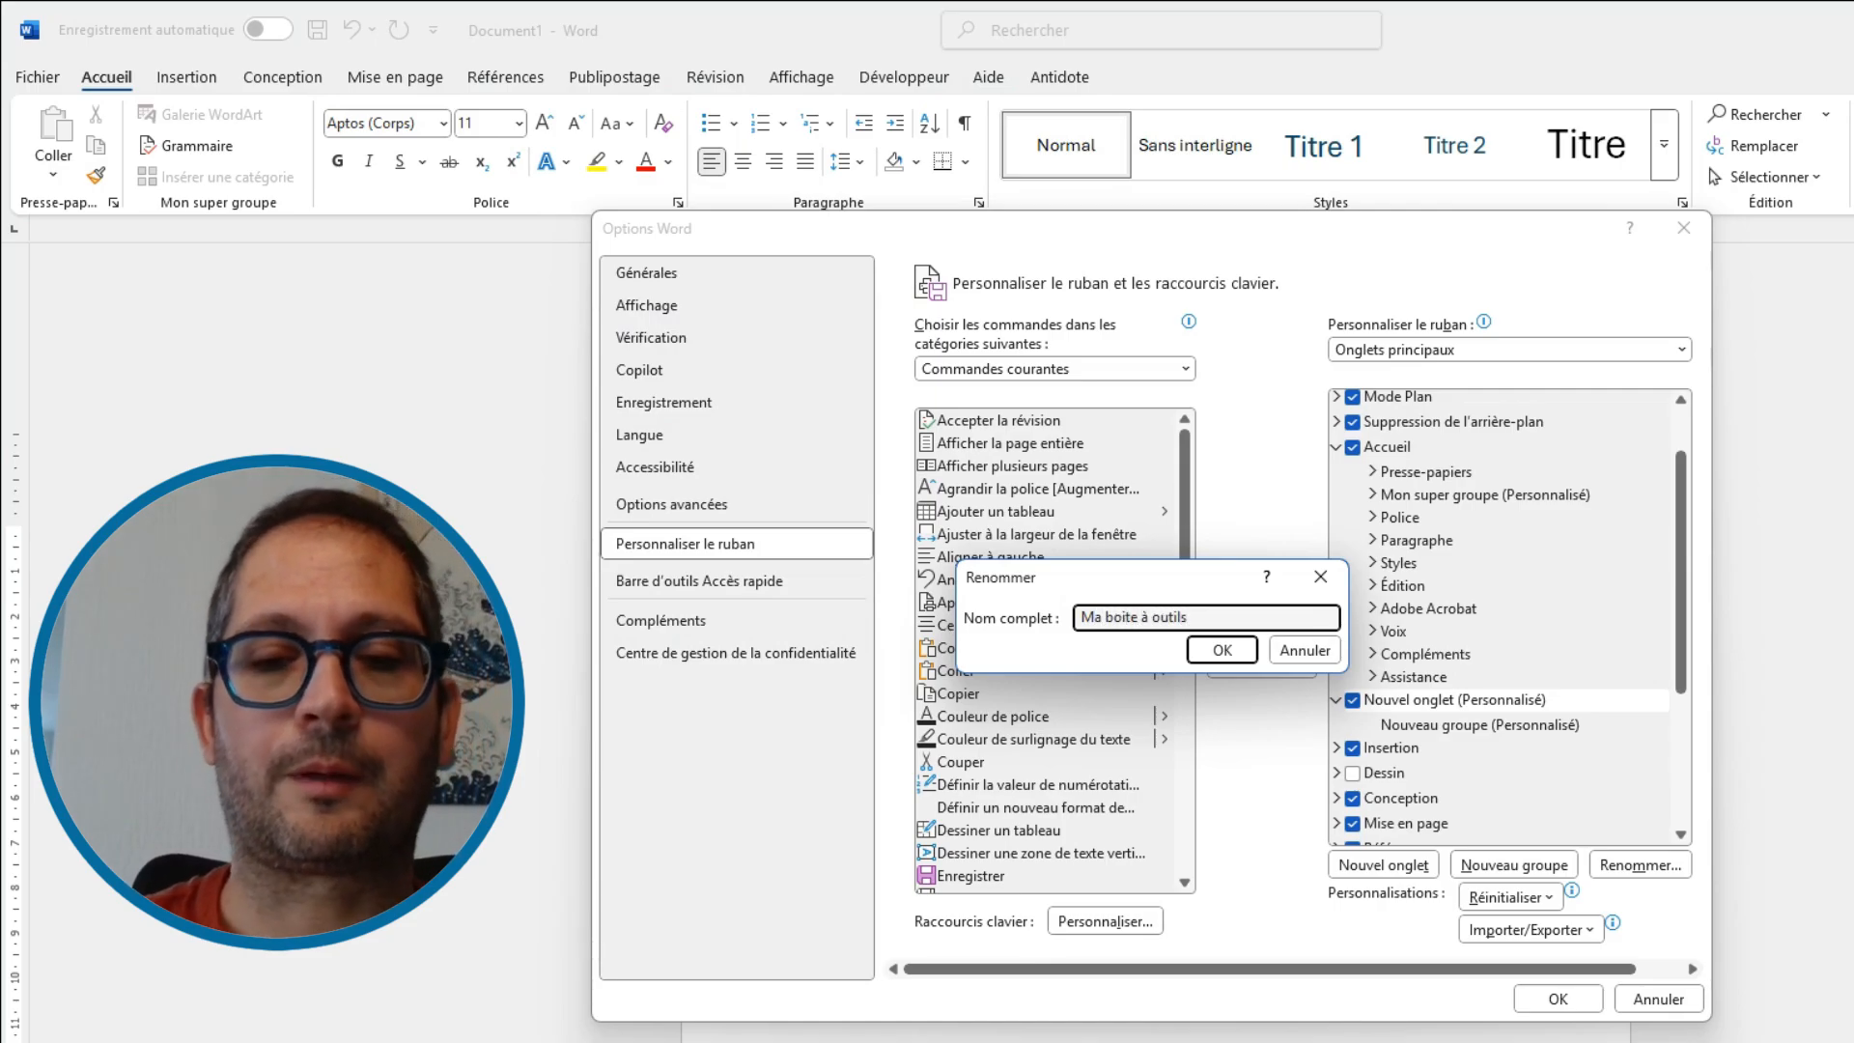
{"action": "left_click", "coordinate": [1215, 654]}
Try repositioning the Ma boite à outils tab right after Accueil and apply the ribbon changes
{"action": "scroll", "coordinate": [1496, 691], "scroll_direction": "up", "scroll_amount": 1}
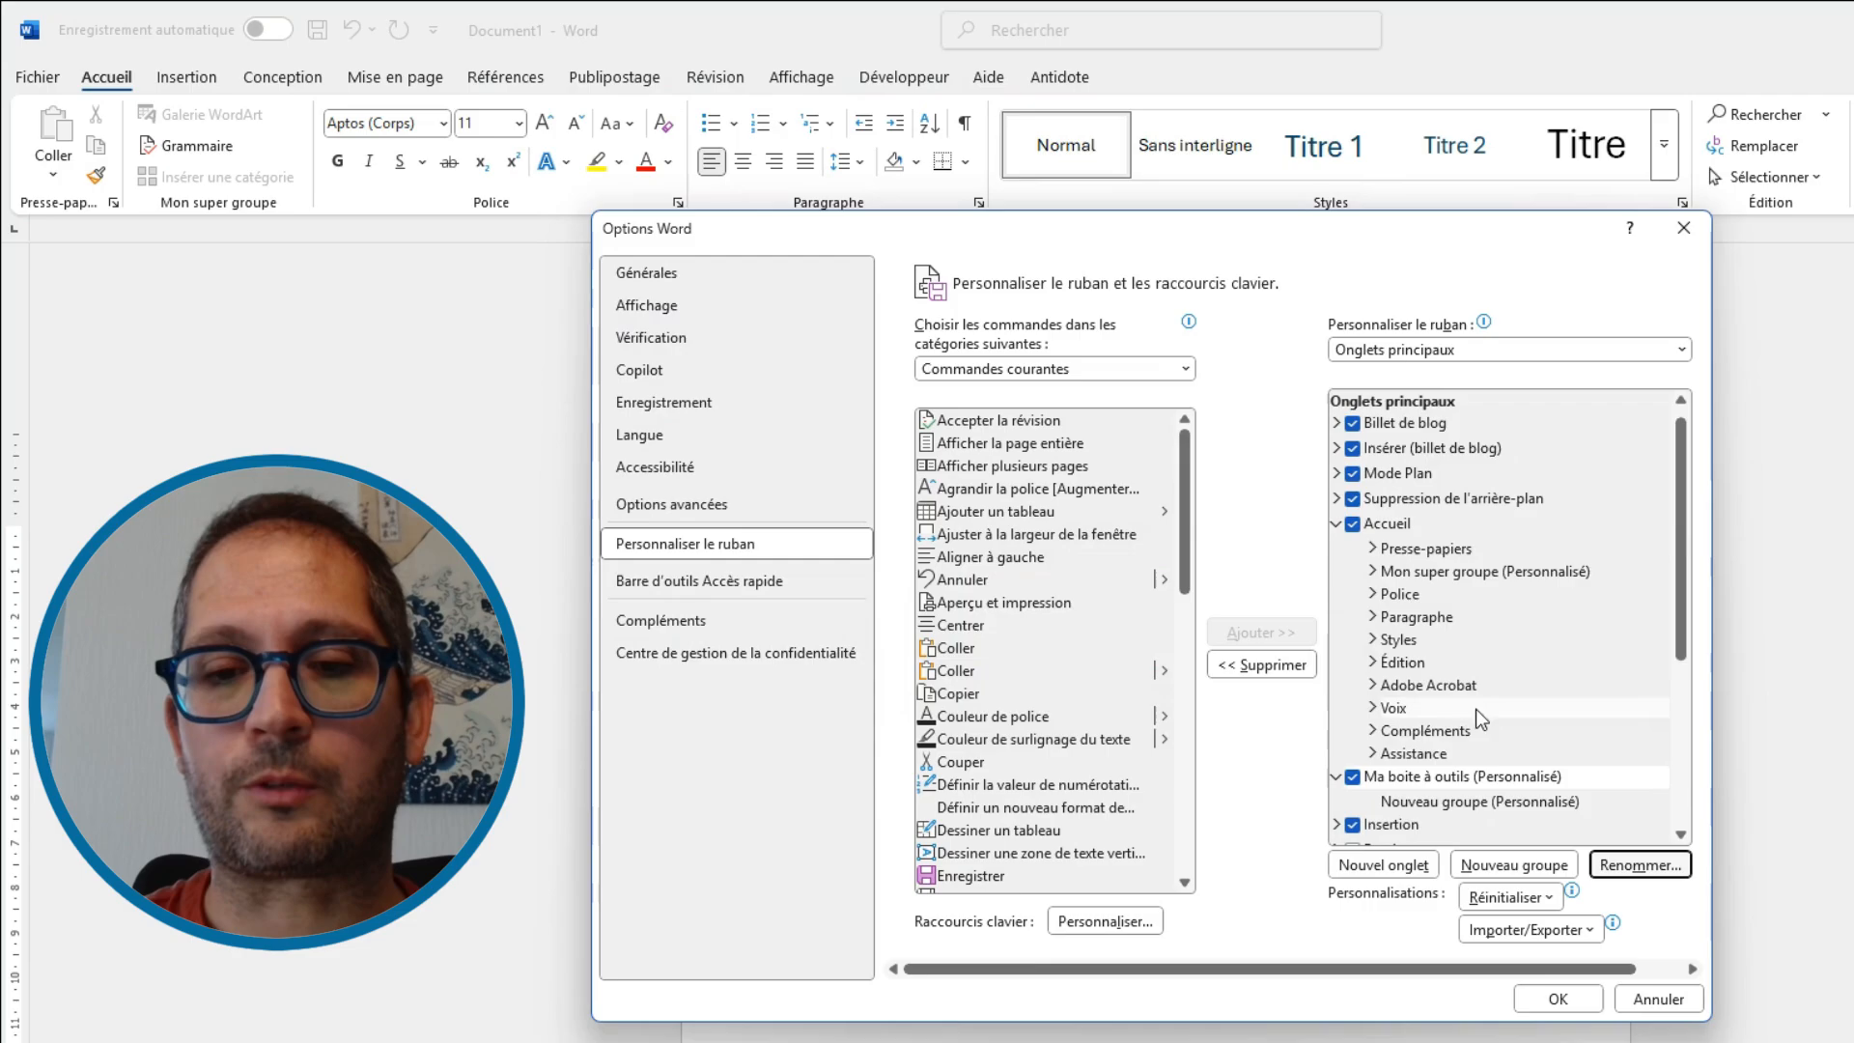
{"action": "left_click", "coordinate": [1336, 776]}
{"action": "left_click_drag", "start_coordinate": [1381, 778], "coordinate": [1438, 585]}
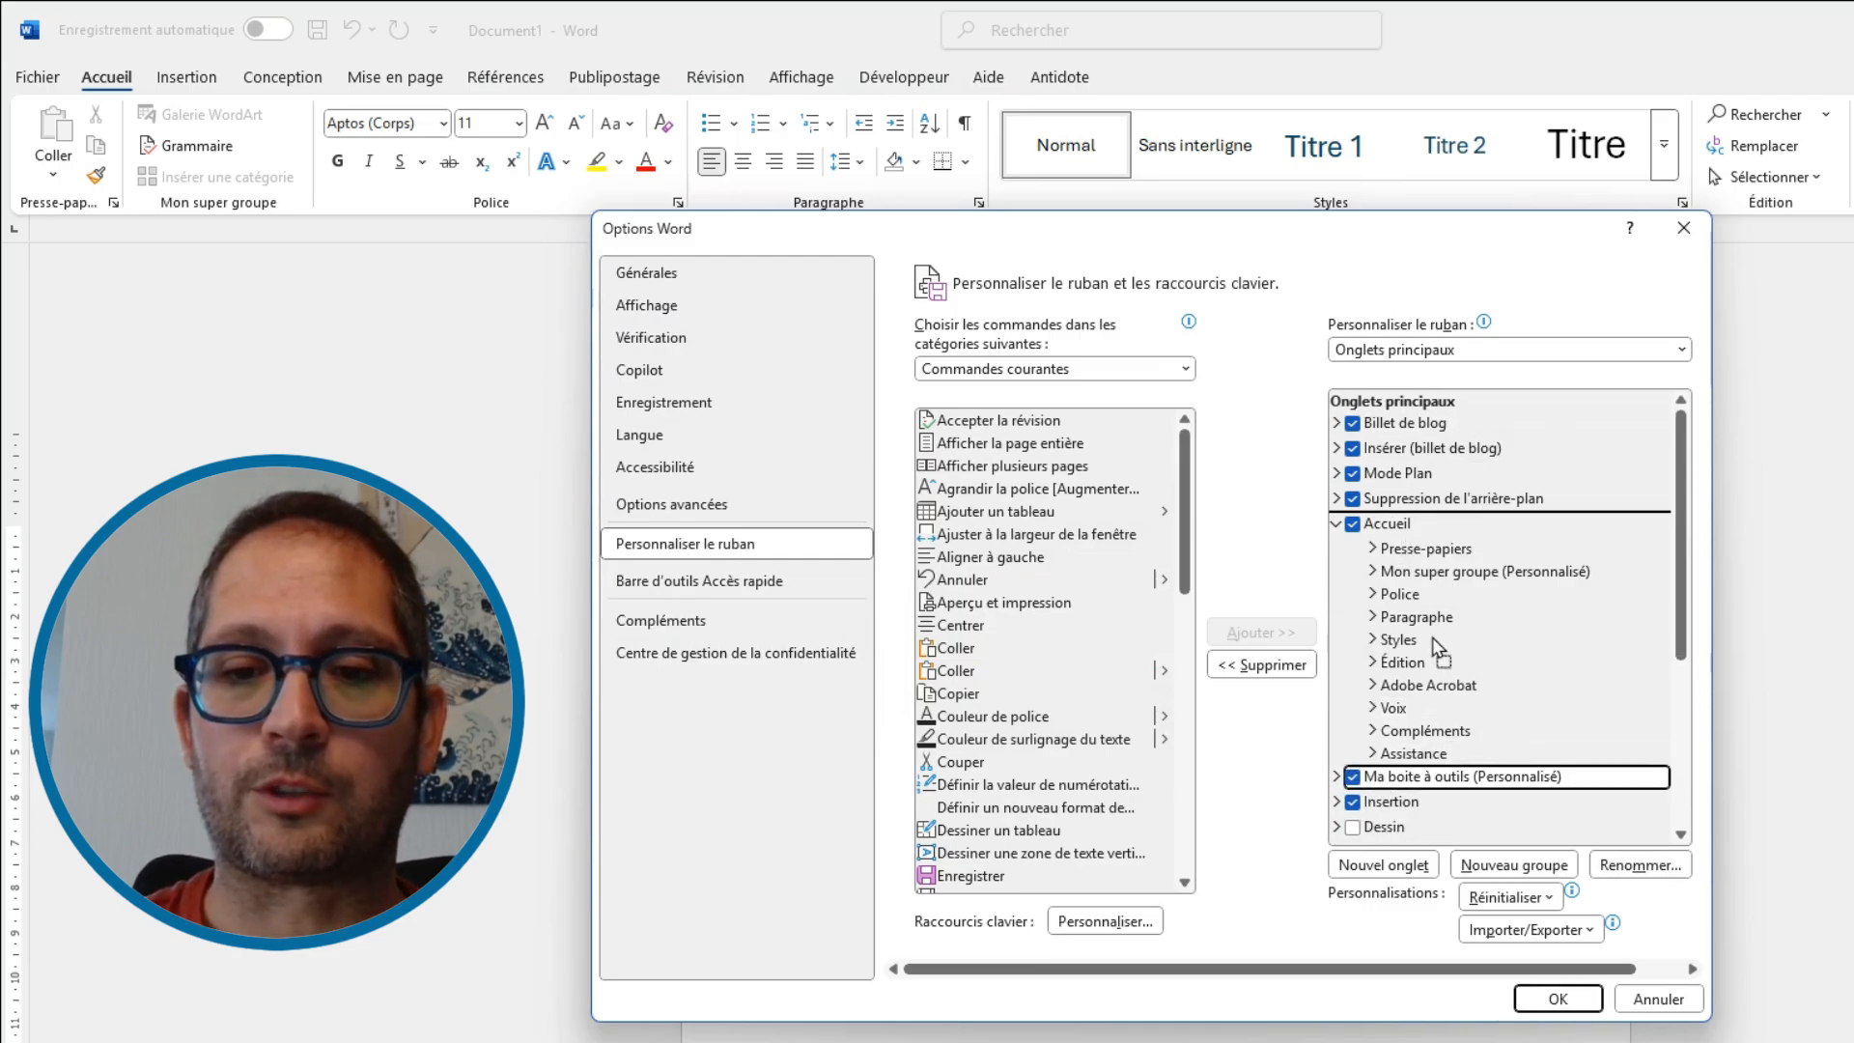
{"action": "left_click_drag", "start_coordinate": [1438, 649], "coordinate": [1420, 778]}
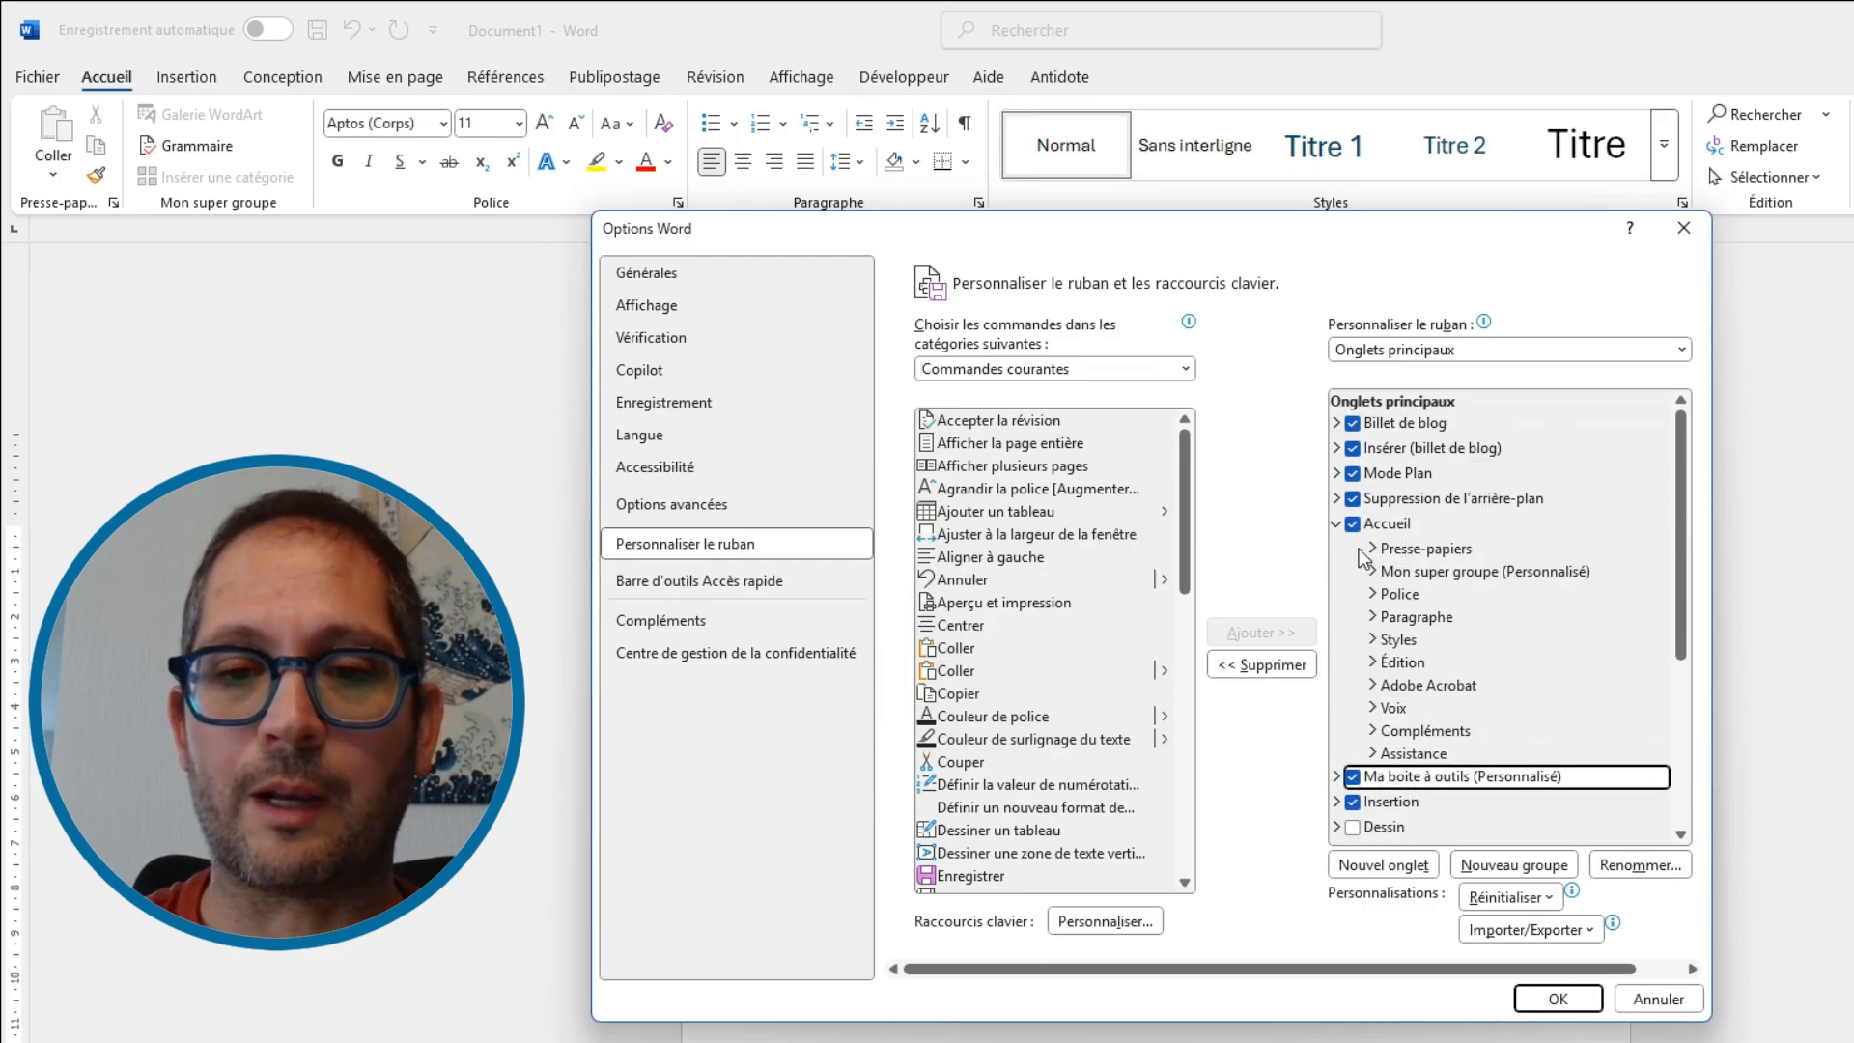
{"action": "left_click", "coordinate": [1336, 524]}
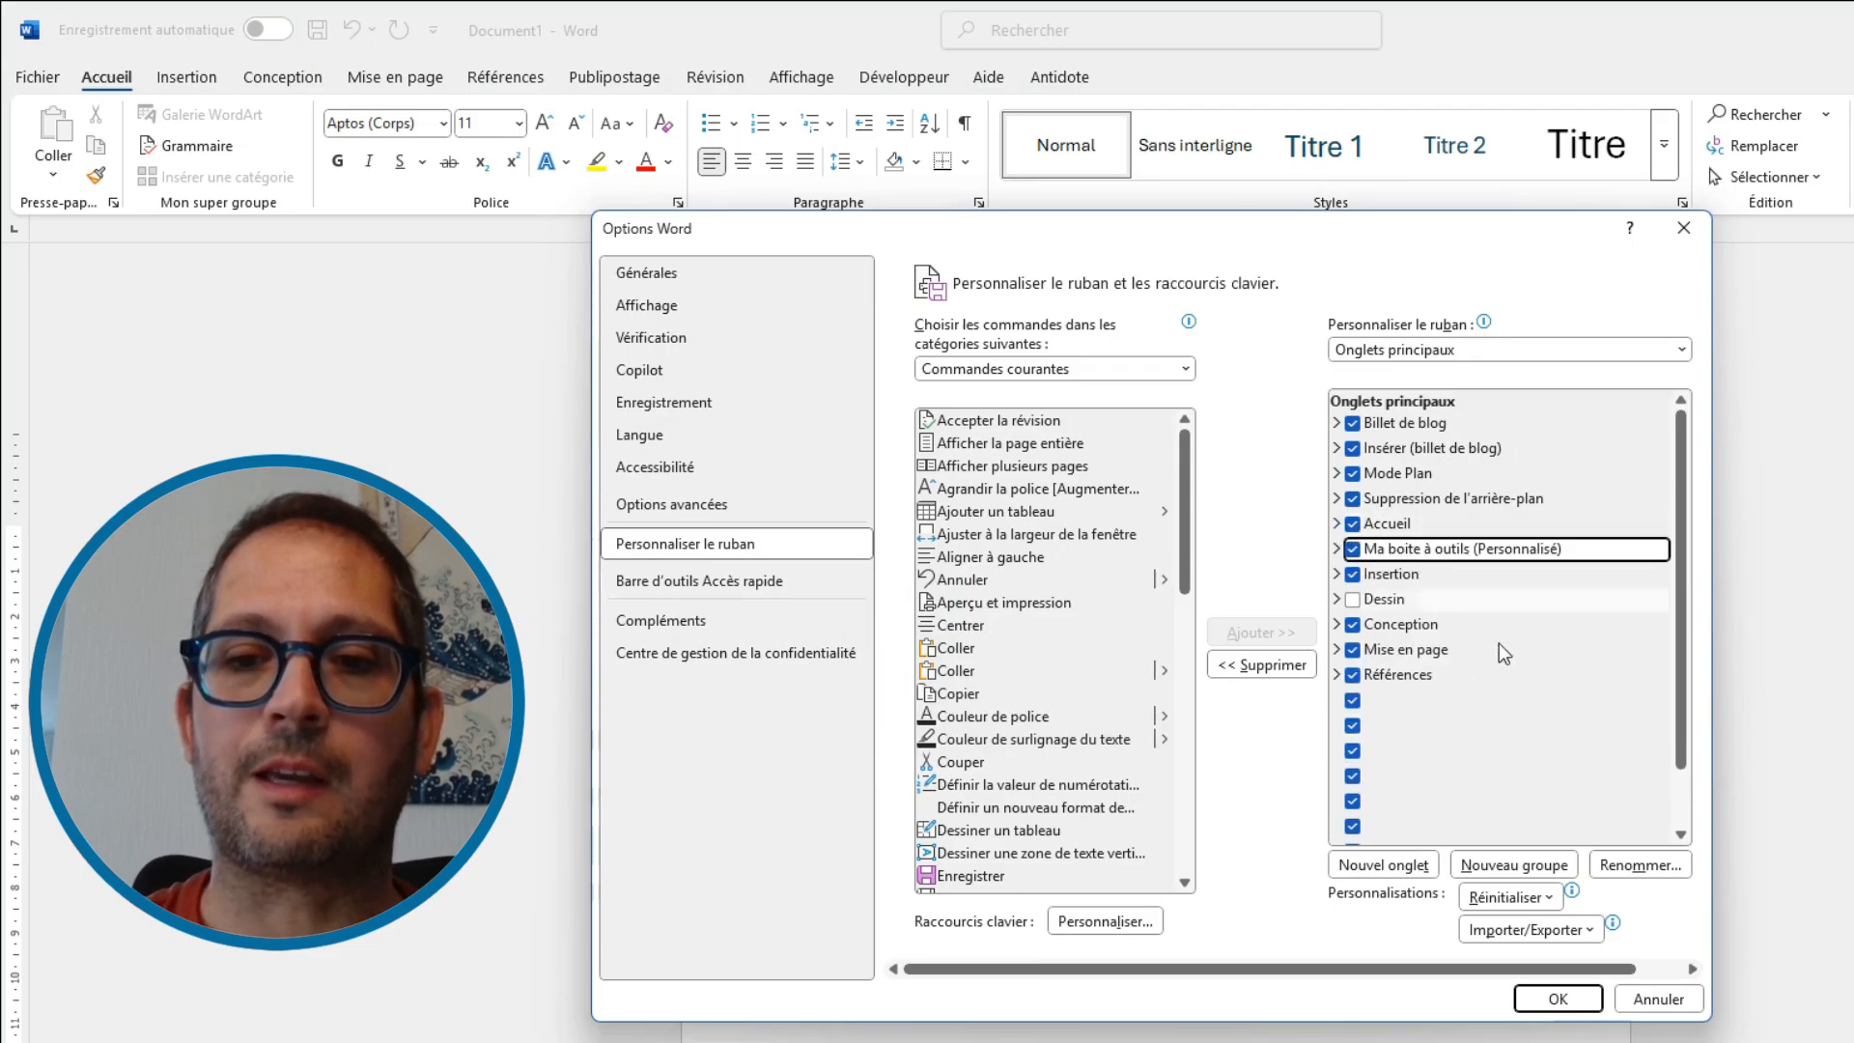
{"action": "left_click", "coordinate": [1545, 1003]}
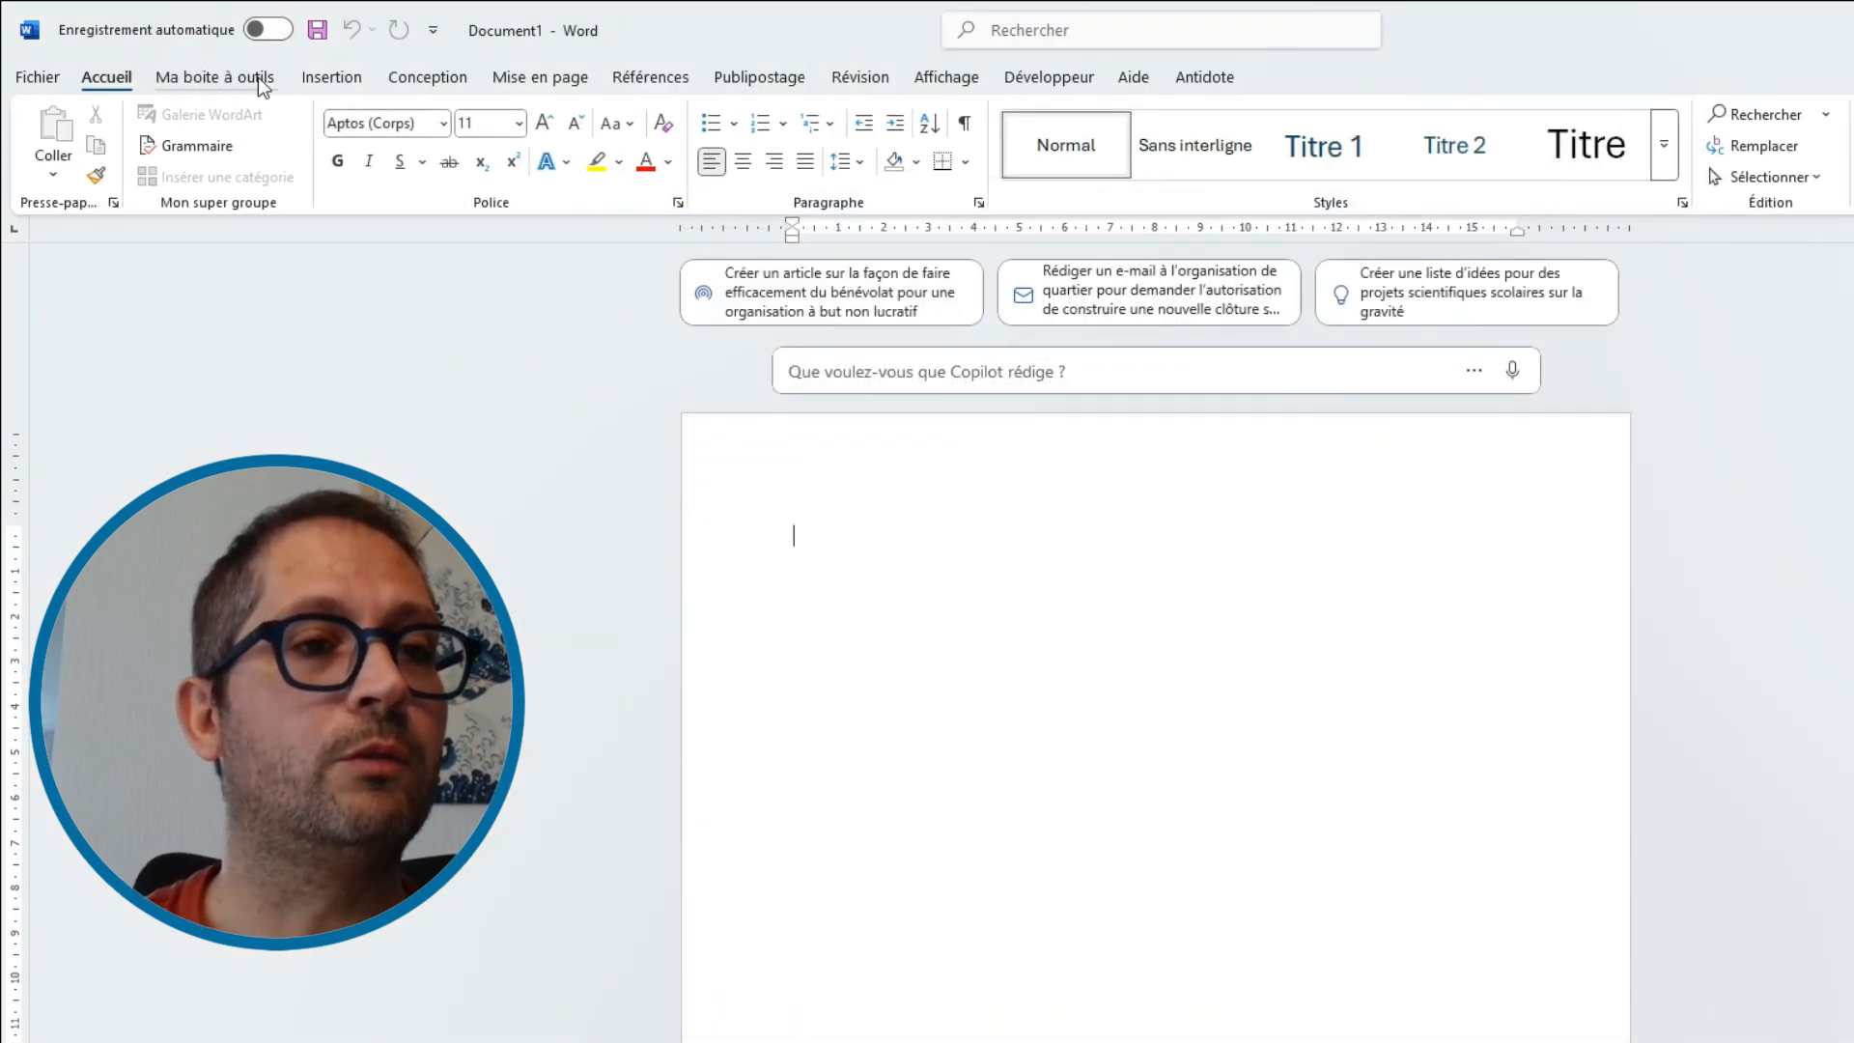
Open the Ma boite à outils tab to view it, then return to Accueil
{"action": "left_click", "coordinate": [222, 87]}
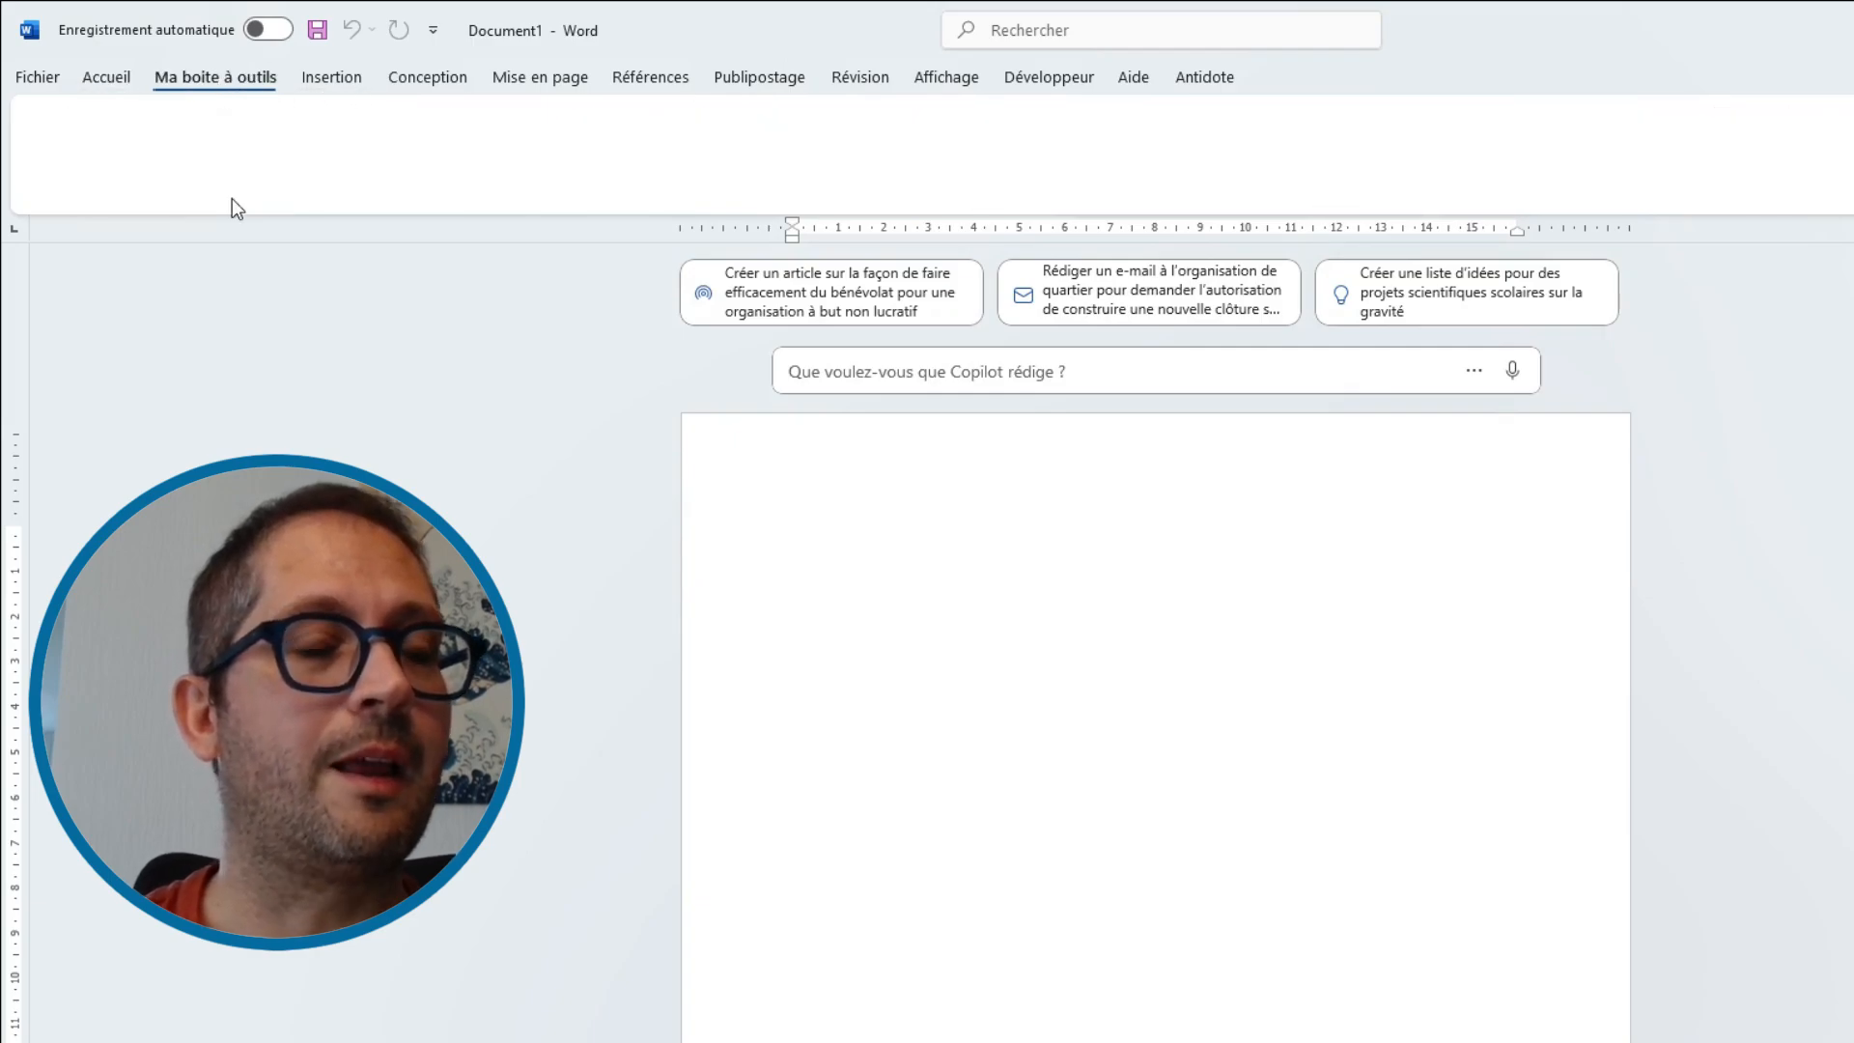
{"action": "left_click", "coordinate": [326, 80]}
{"action": "left_click", "coordinate": [181, 73]}
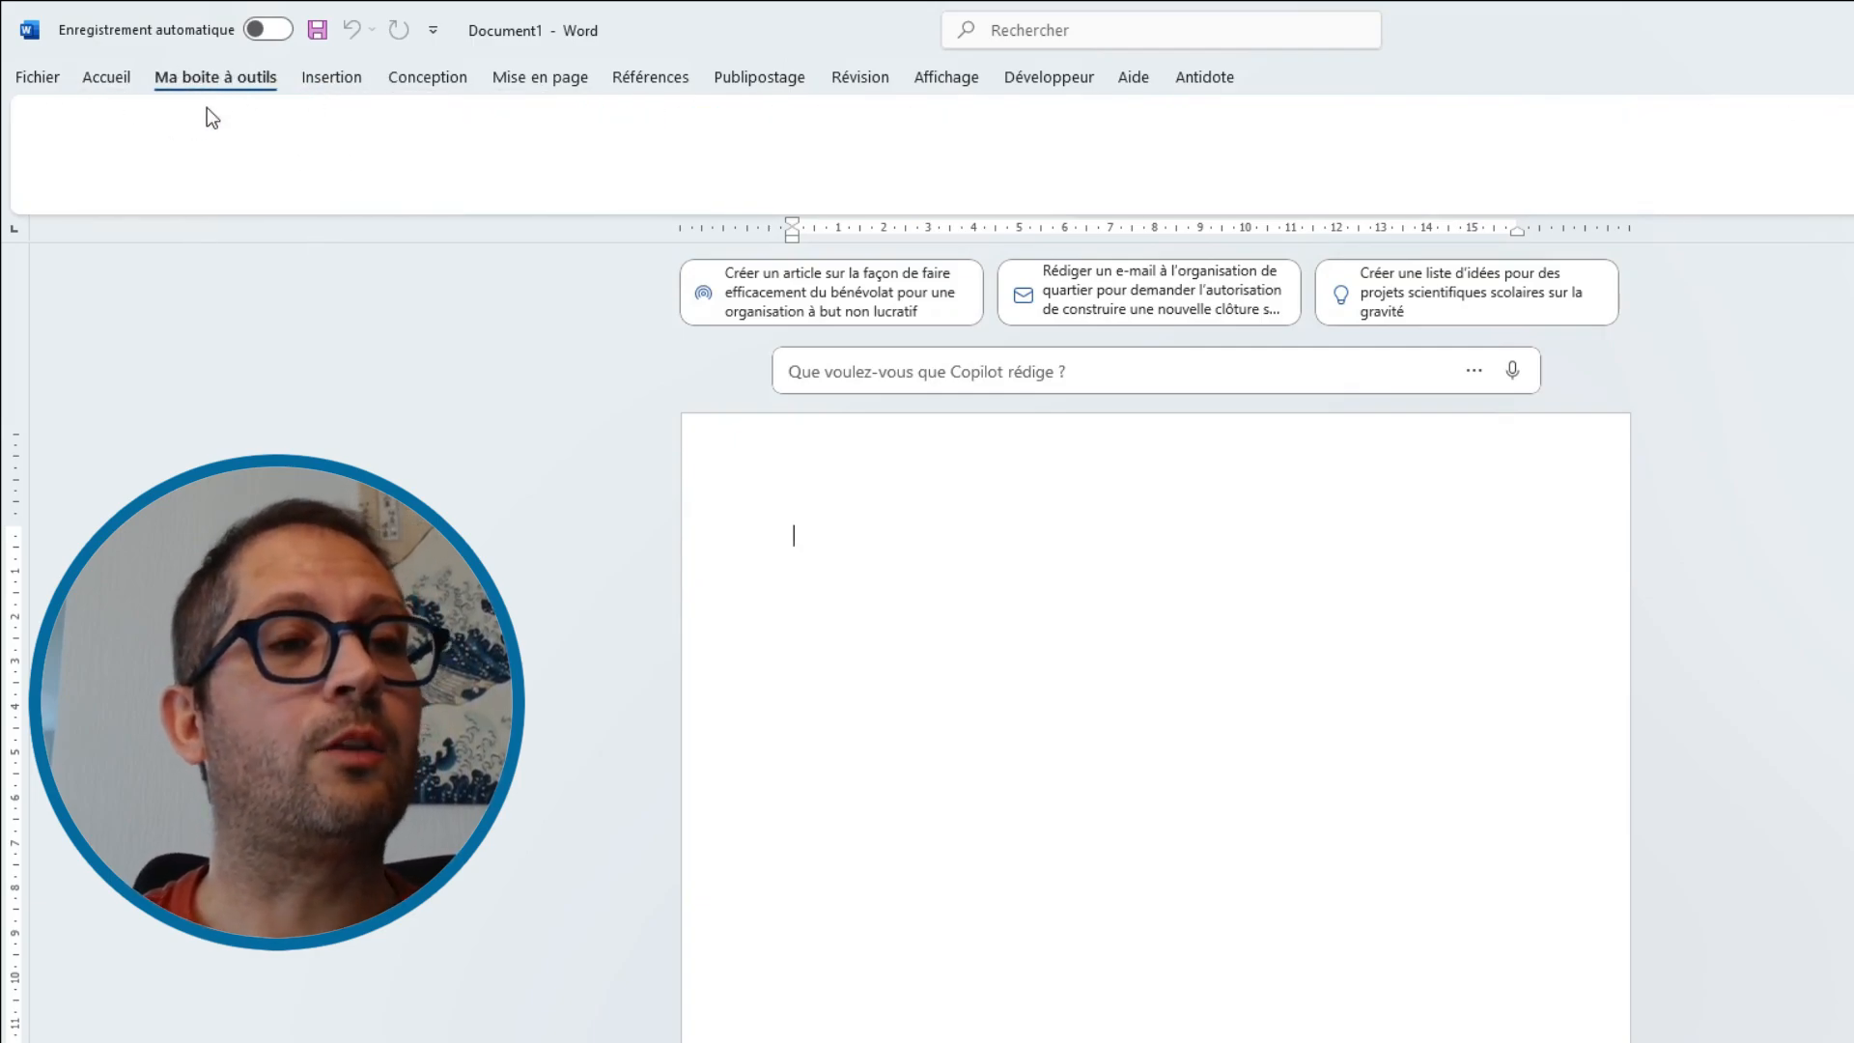
{"action": "left_click", "coordinate": [105, 79]}
Reopen ribbon customization and rename the new group in Ma boite à outils as Les indispensables
{"action": "left_click", "coordinate": [43, 79]}
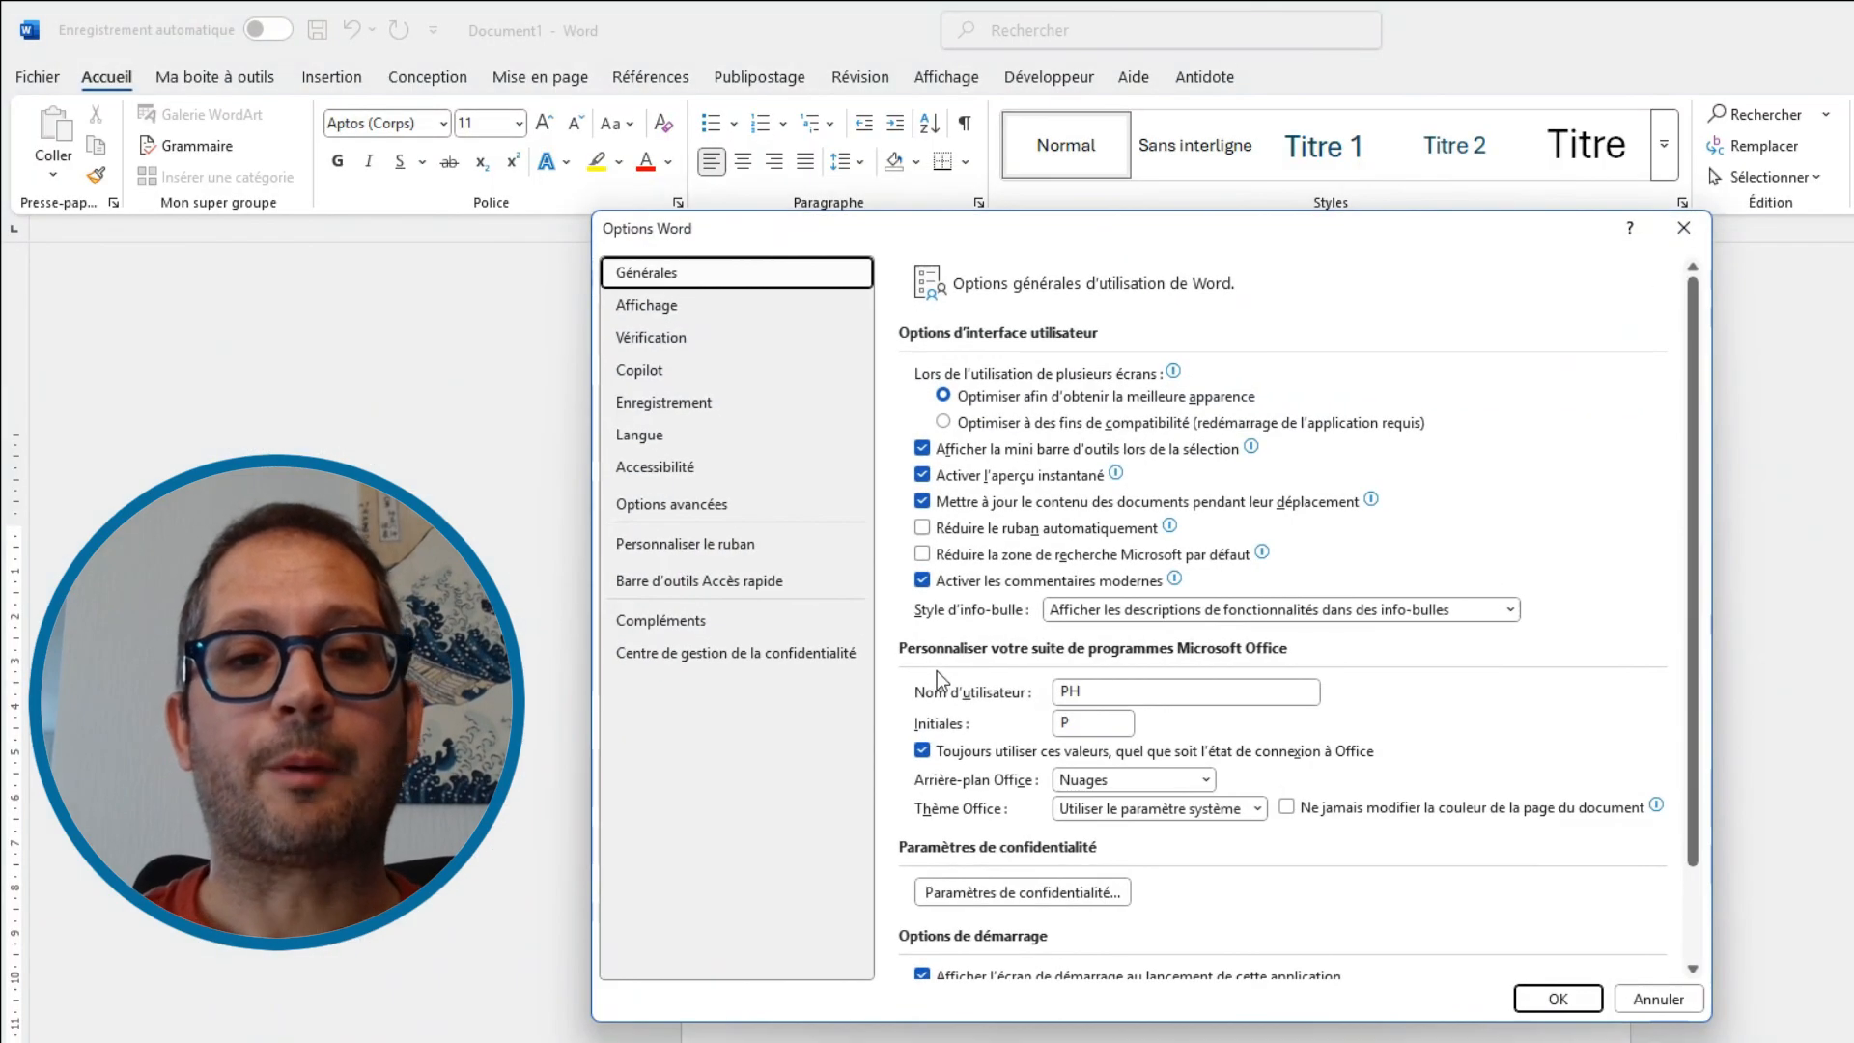
{"action": "left_click", "coordinate": [710, 543]}
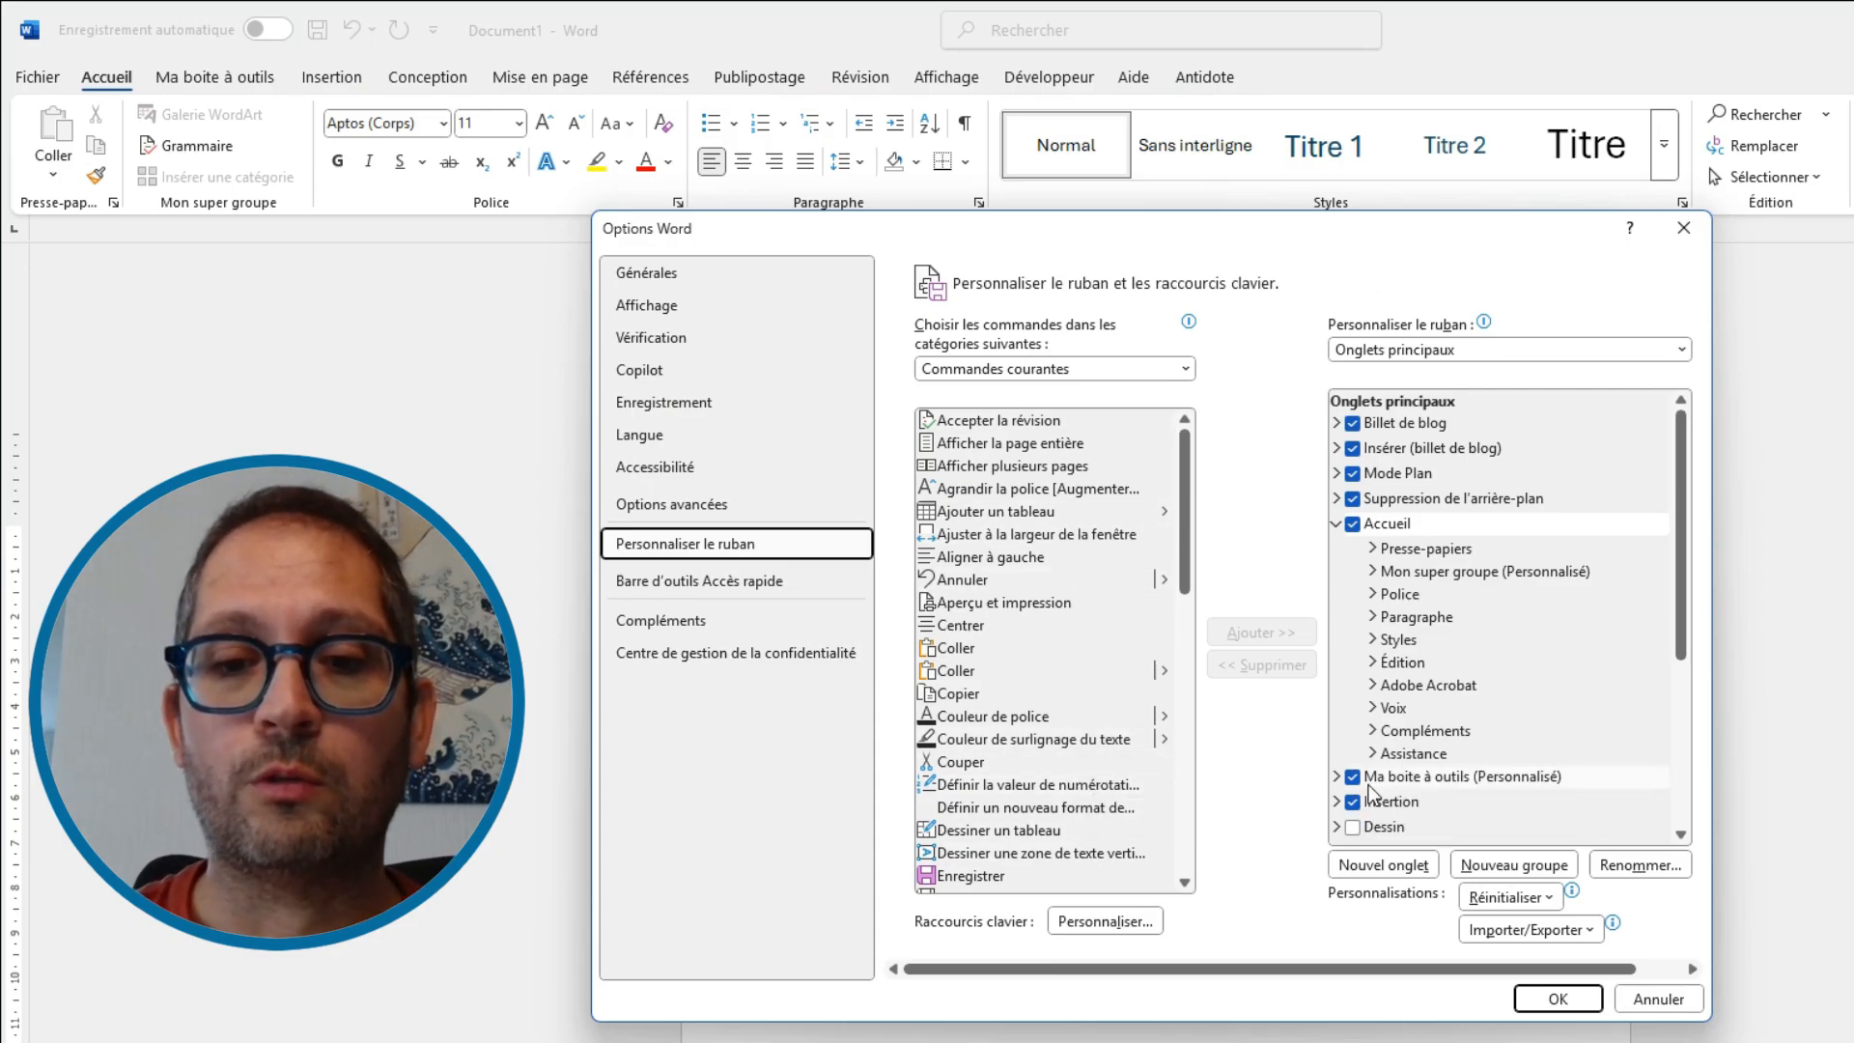
{"action": "left_click", "coordinate": [1336, 776]}
{"action": "scroll", "coordinate": [1336, 784], "scroll_direction": "down", "scroll_amount": 2}
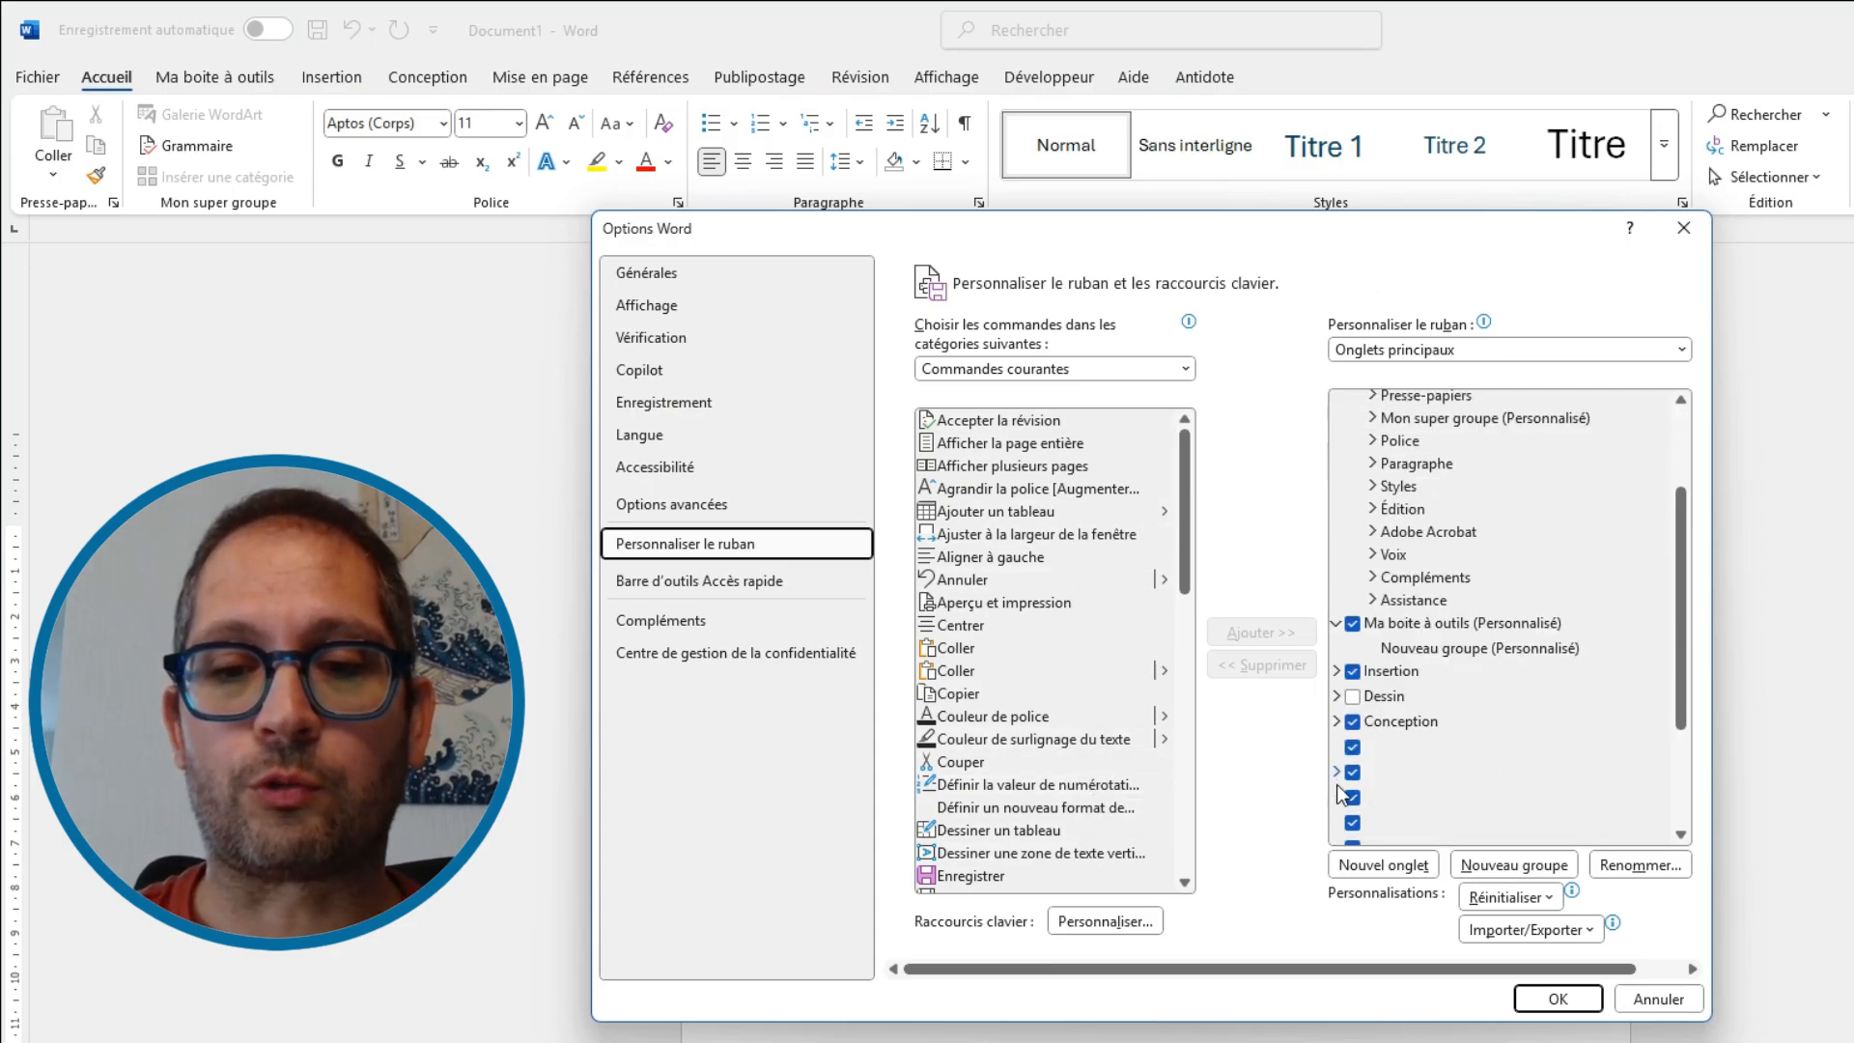
{"action": "left_click", "coordinate": [1463, 650]}
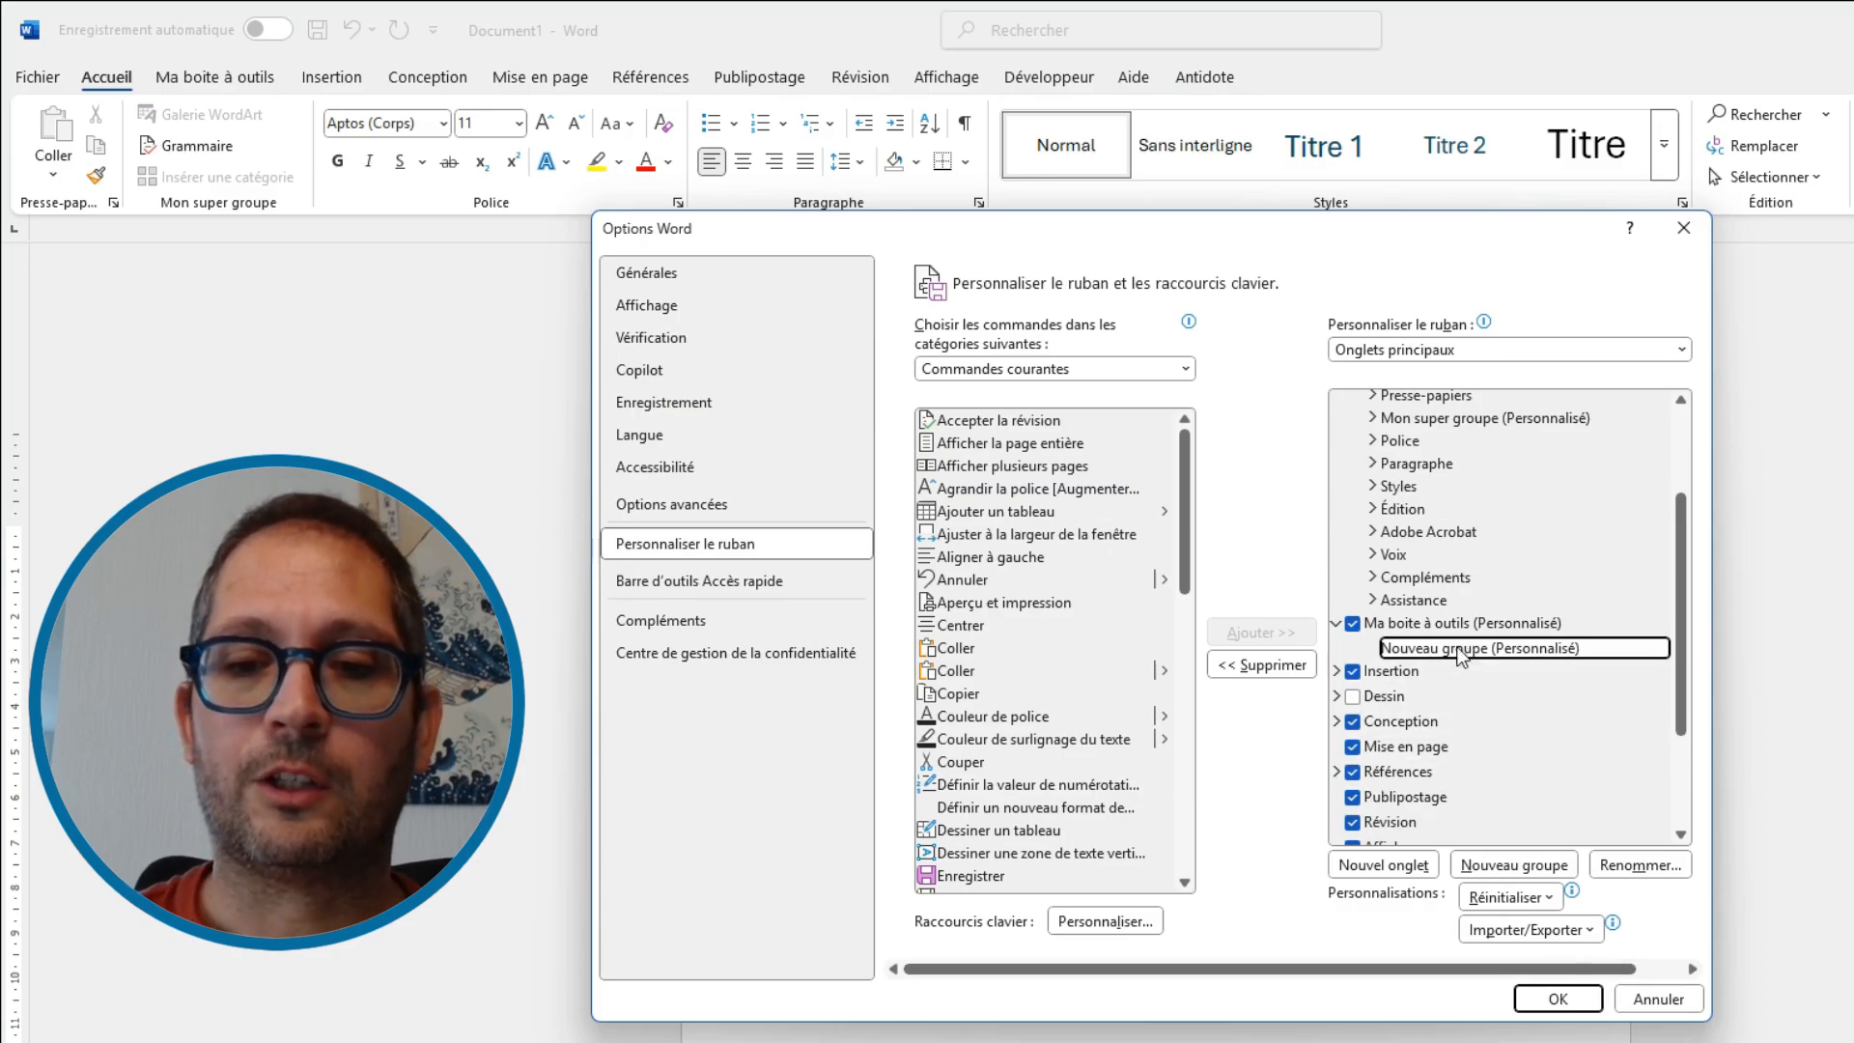
{"action": "right_click", "coordinate": [1460, 652]}
{"action": "left_click", "coordinate": [1549, 737]}
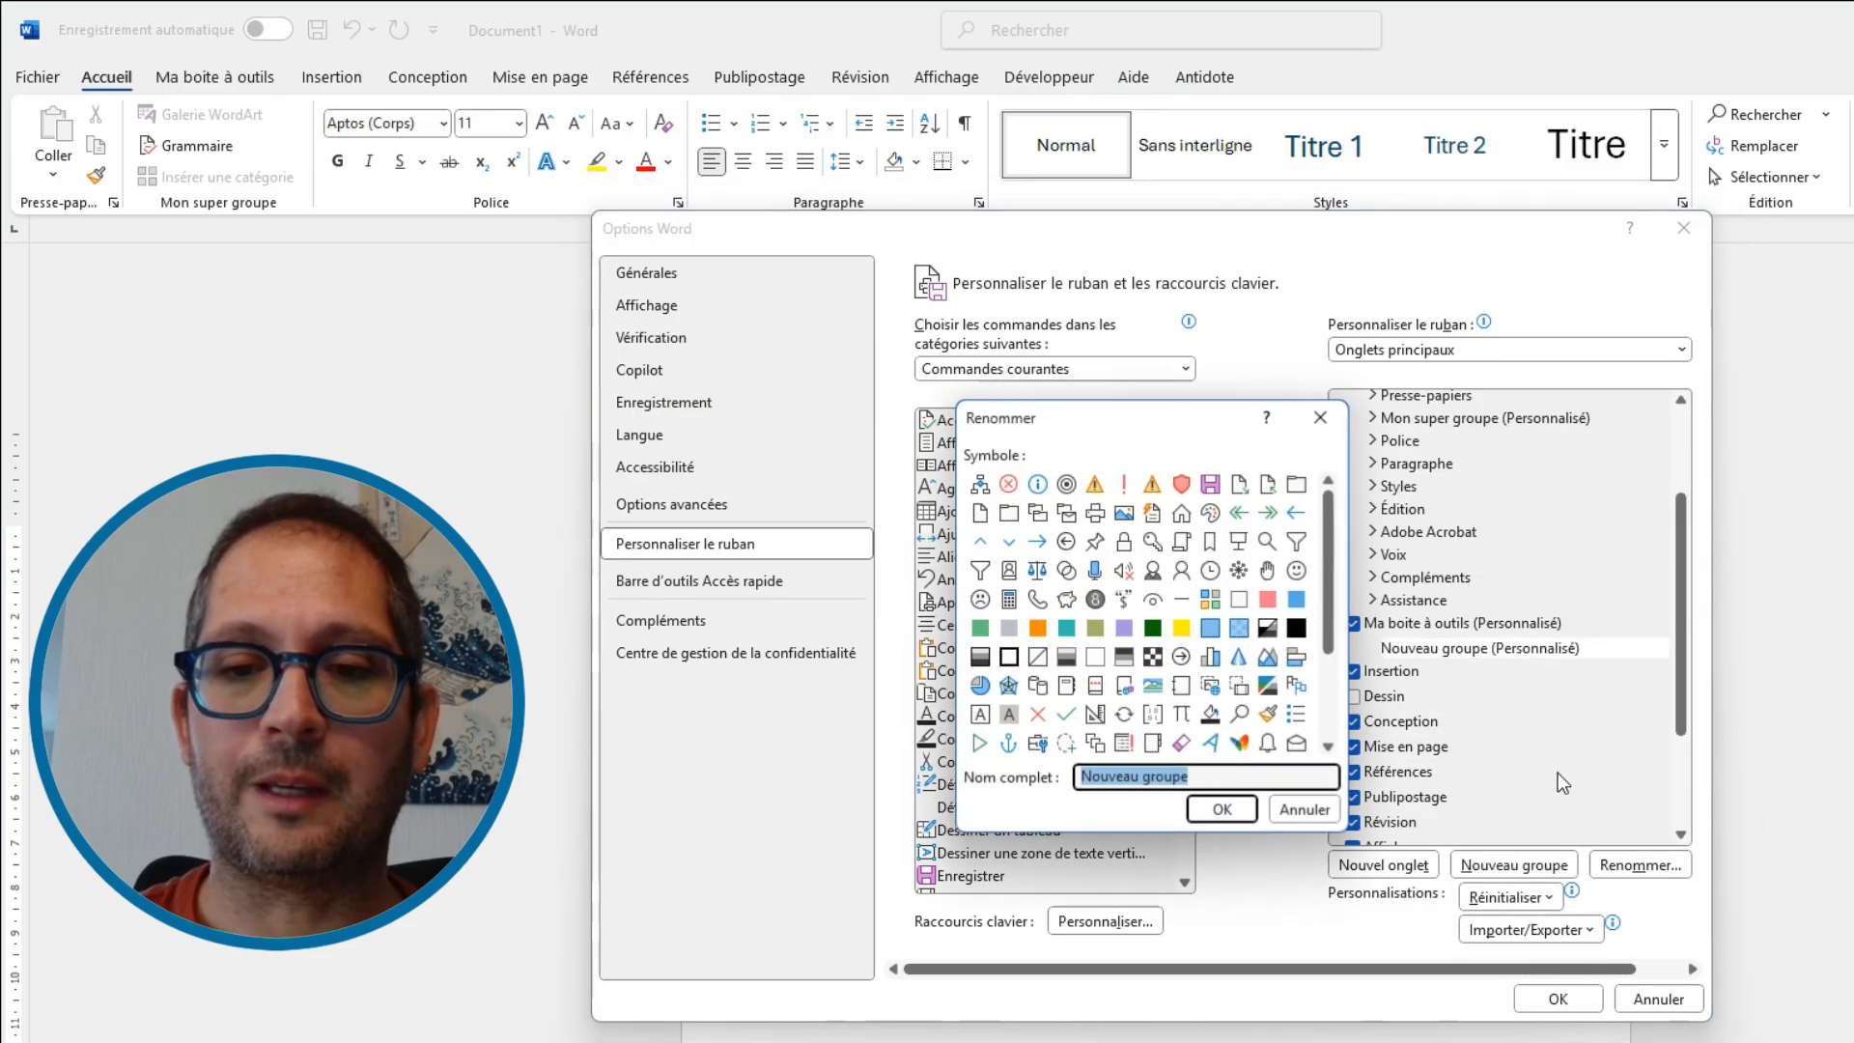
{"action": "type", "text": "Les indispensabl"}
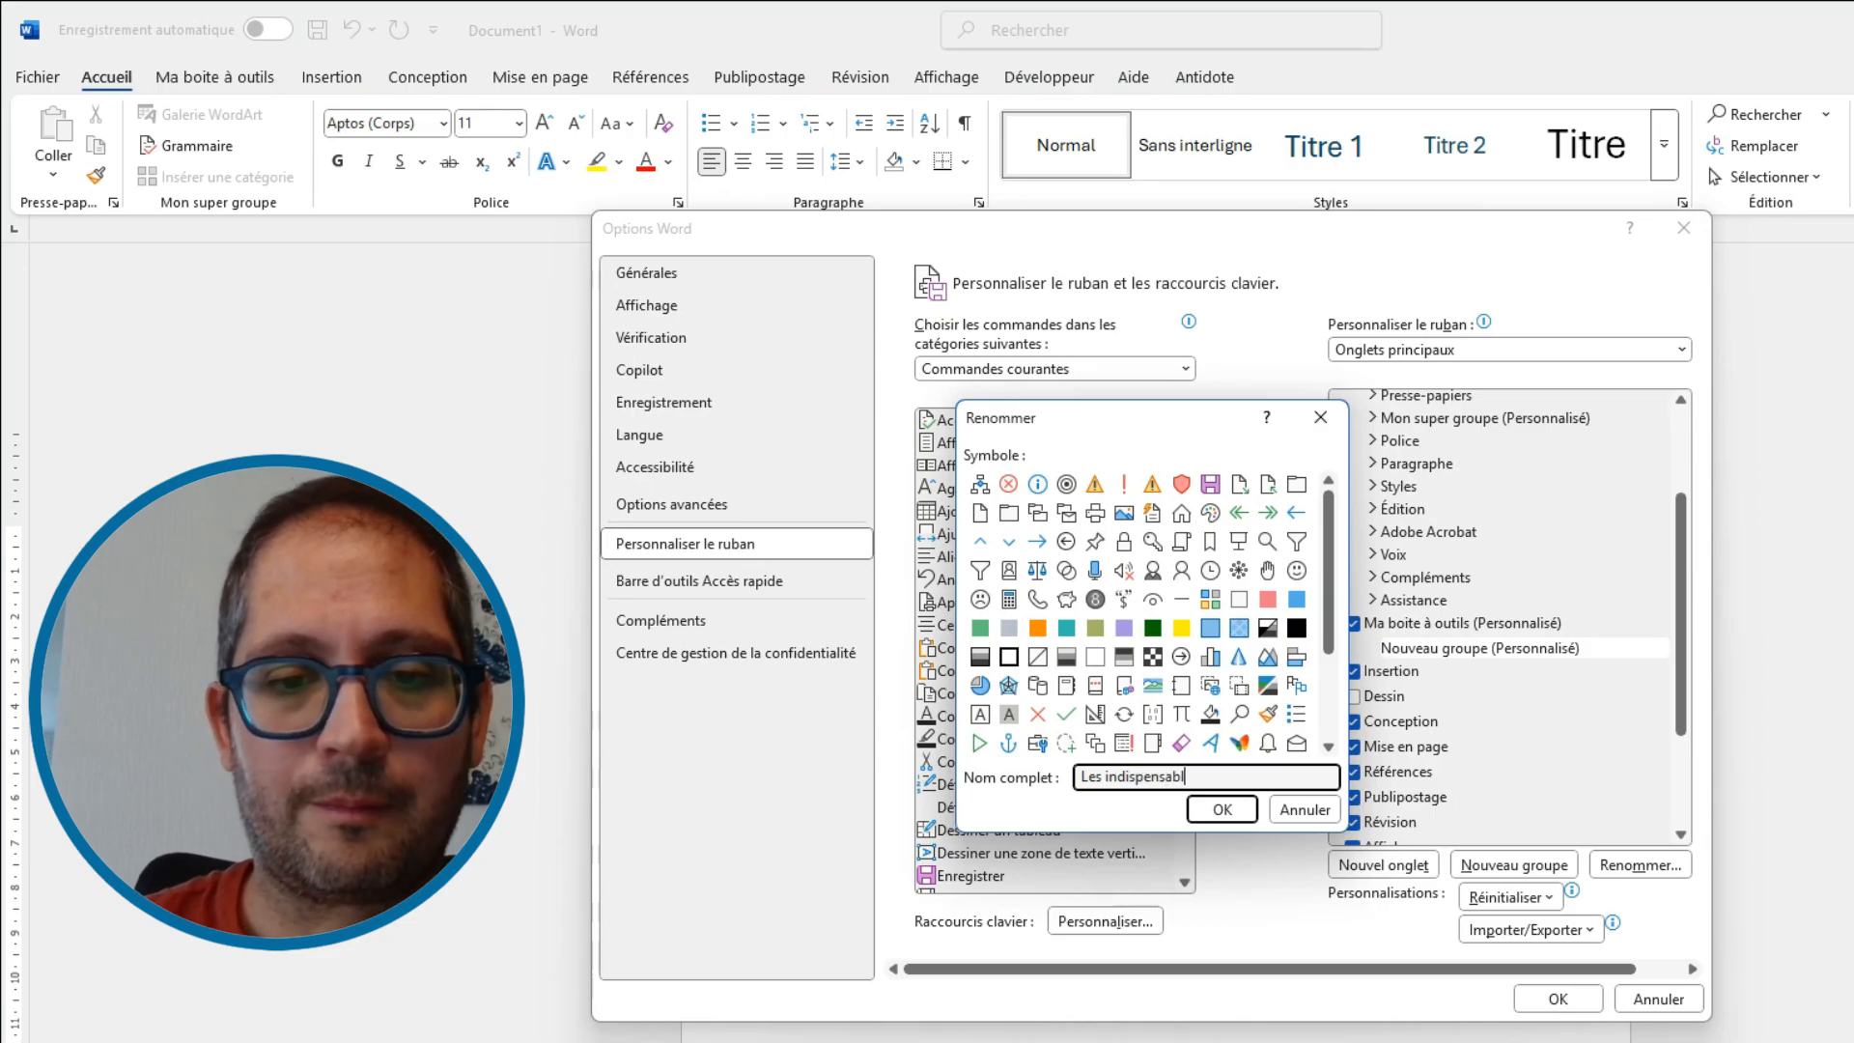
{"action": "type", "text": "es"}
{"action": "left_click", "coordinate": [1245, 807]}
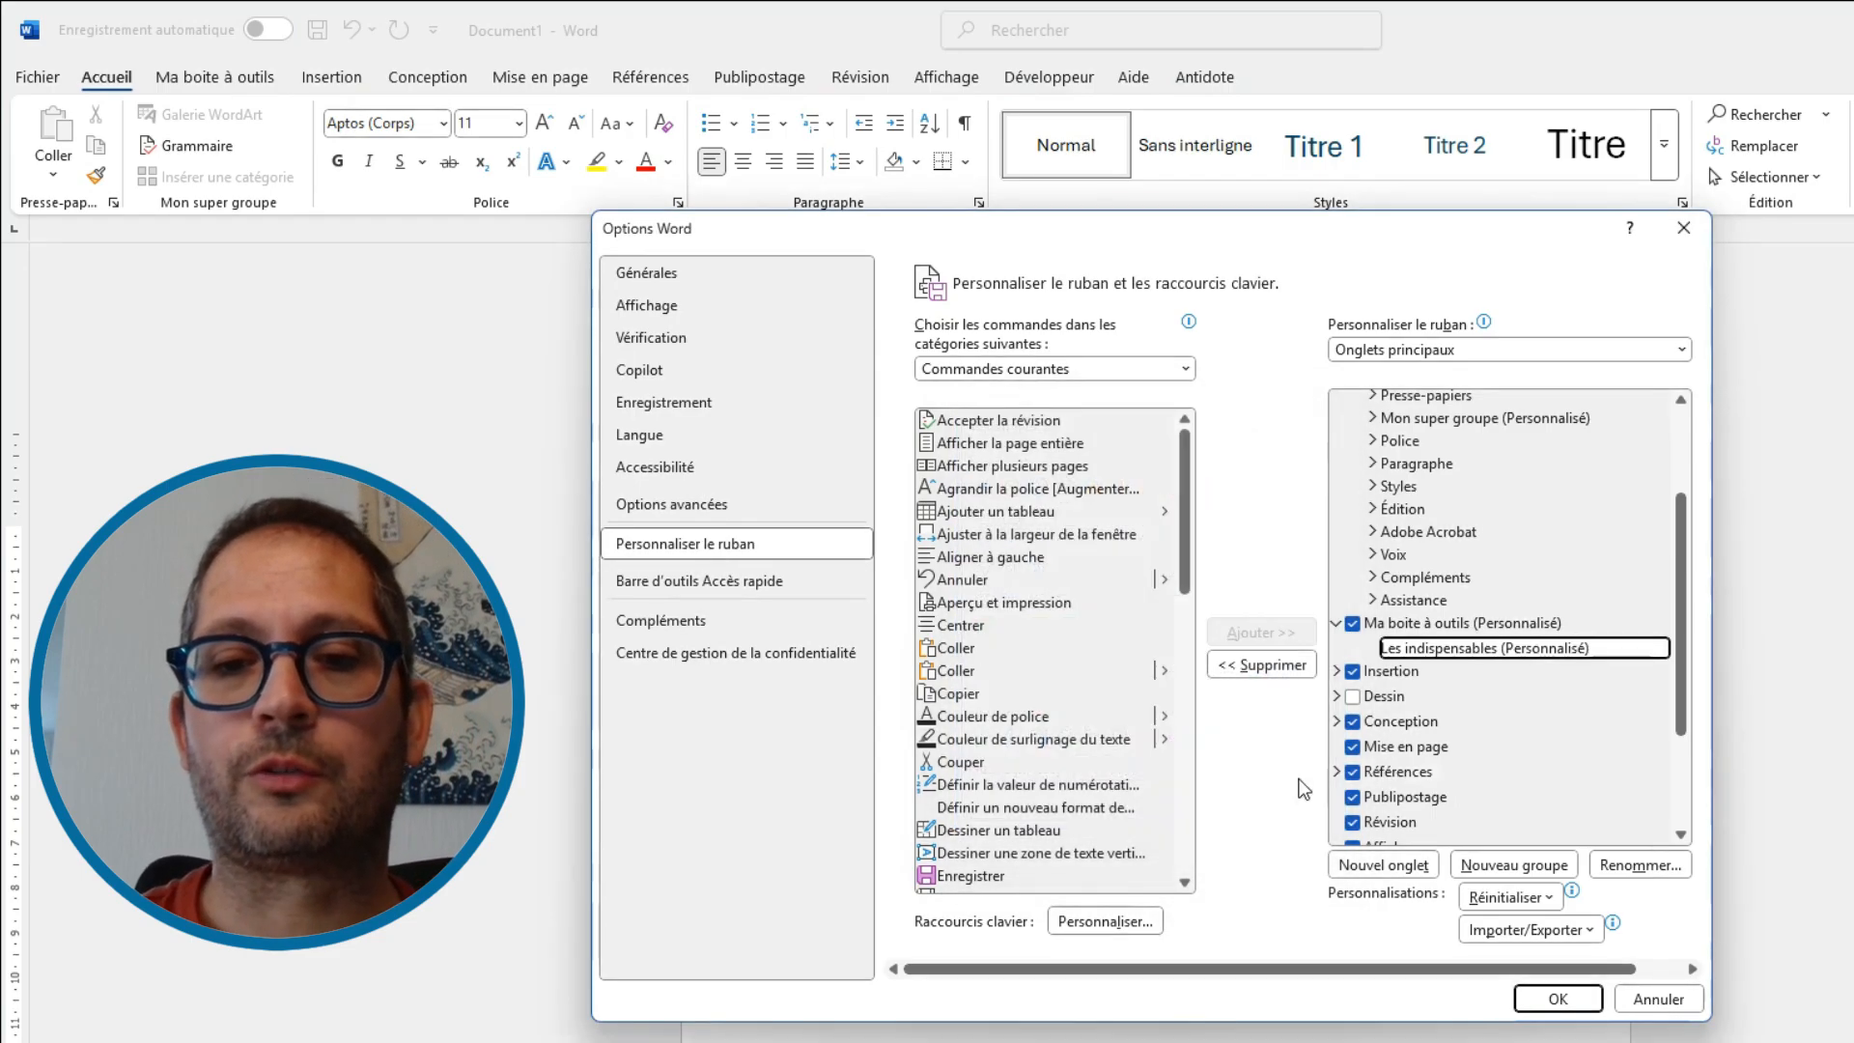
Add the Enregistrer and Formes commands to the Les indispensables group
{"action": "scroll", "coordinate": [1086, 623], "scroll_direction": "down", "scroll_amount": 2}
{"action": "scroll", "coordinate": [1087, 624], "scroll_direction": "up", "scroll_amount": 1}
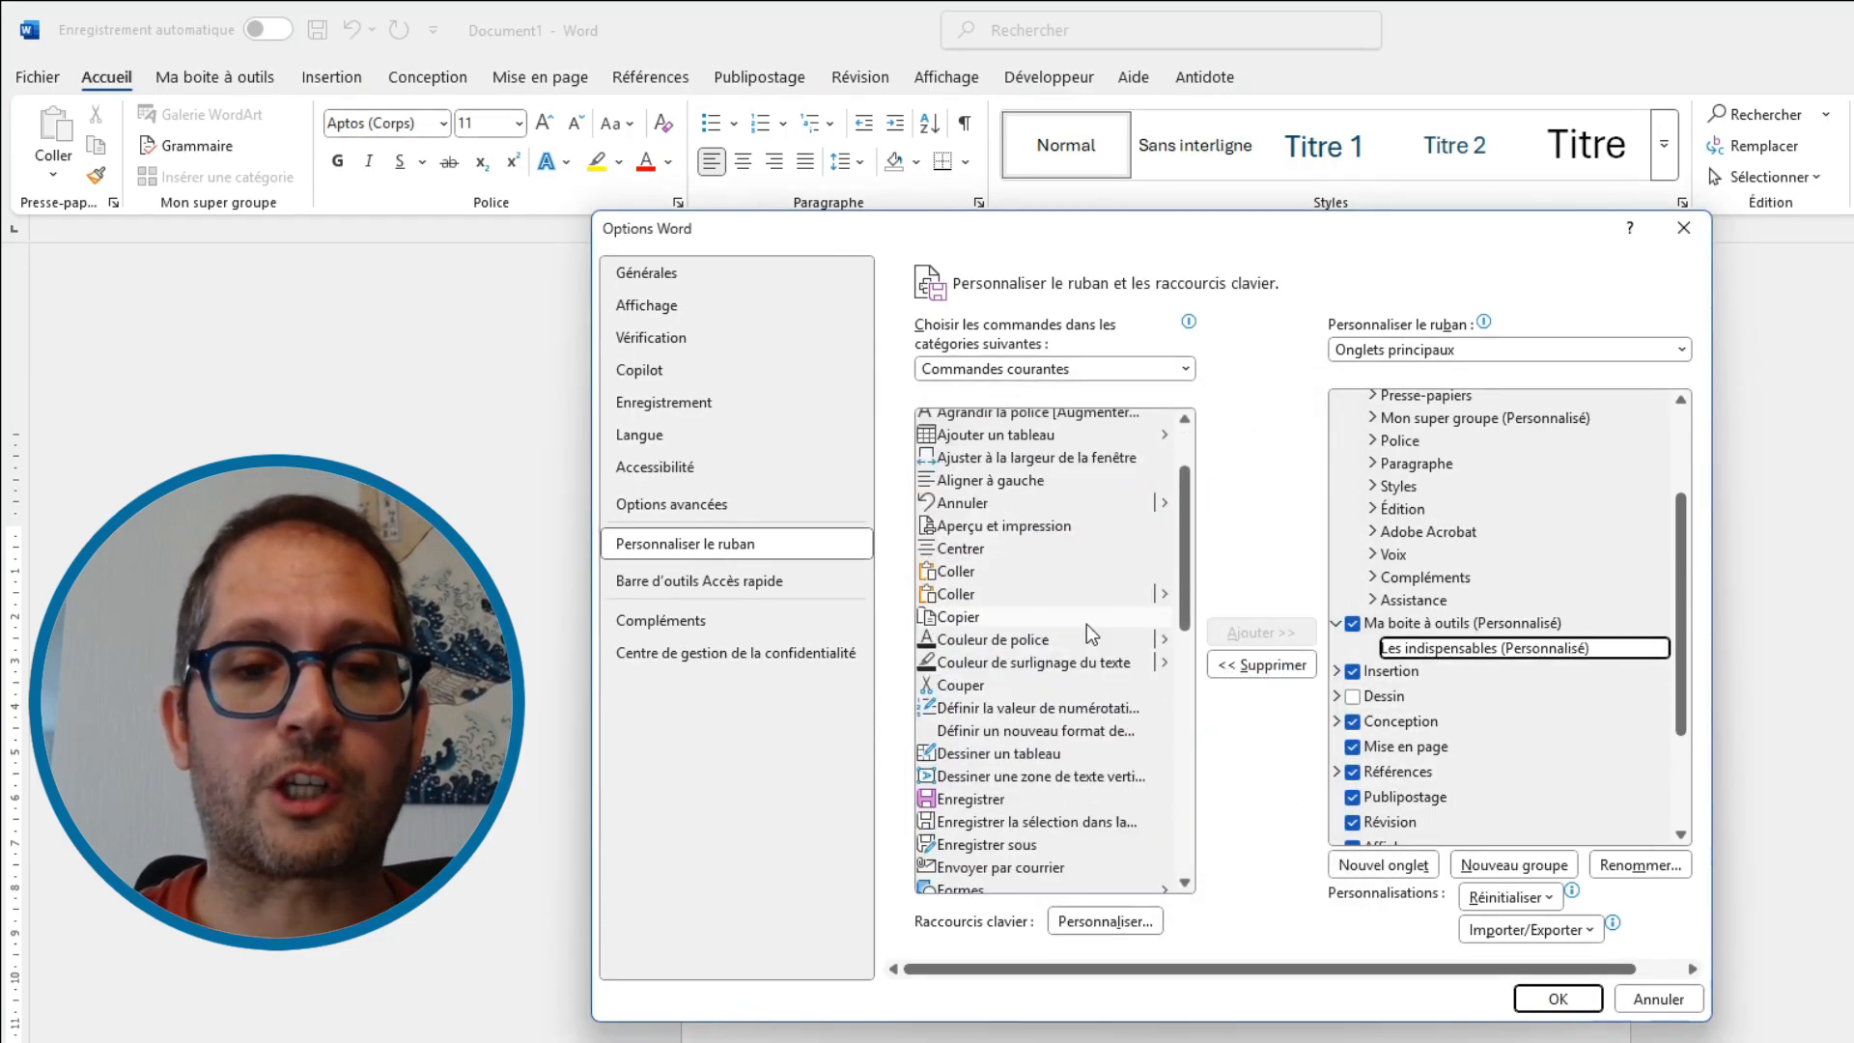
{"action": "scroll", "coordinate": [1071, 637], "scroll_direction": "down", "scroll_amount": 2}
{"action": "double_click", "coordinate": [965, 645]}
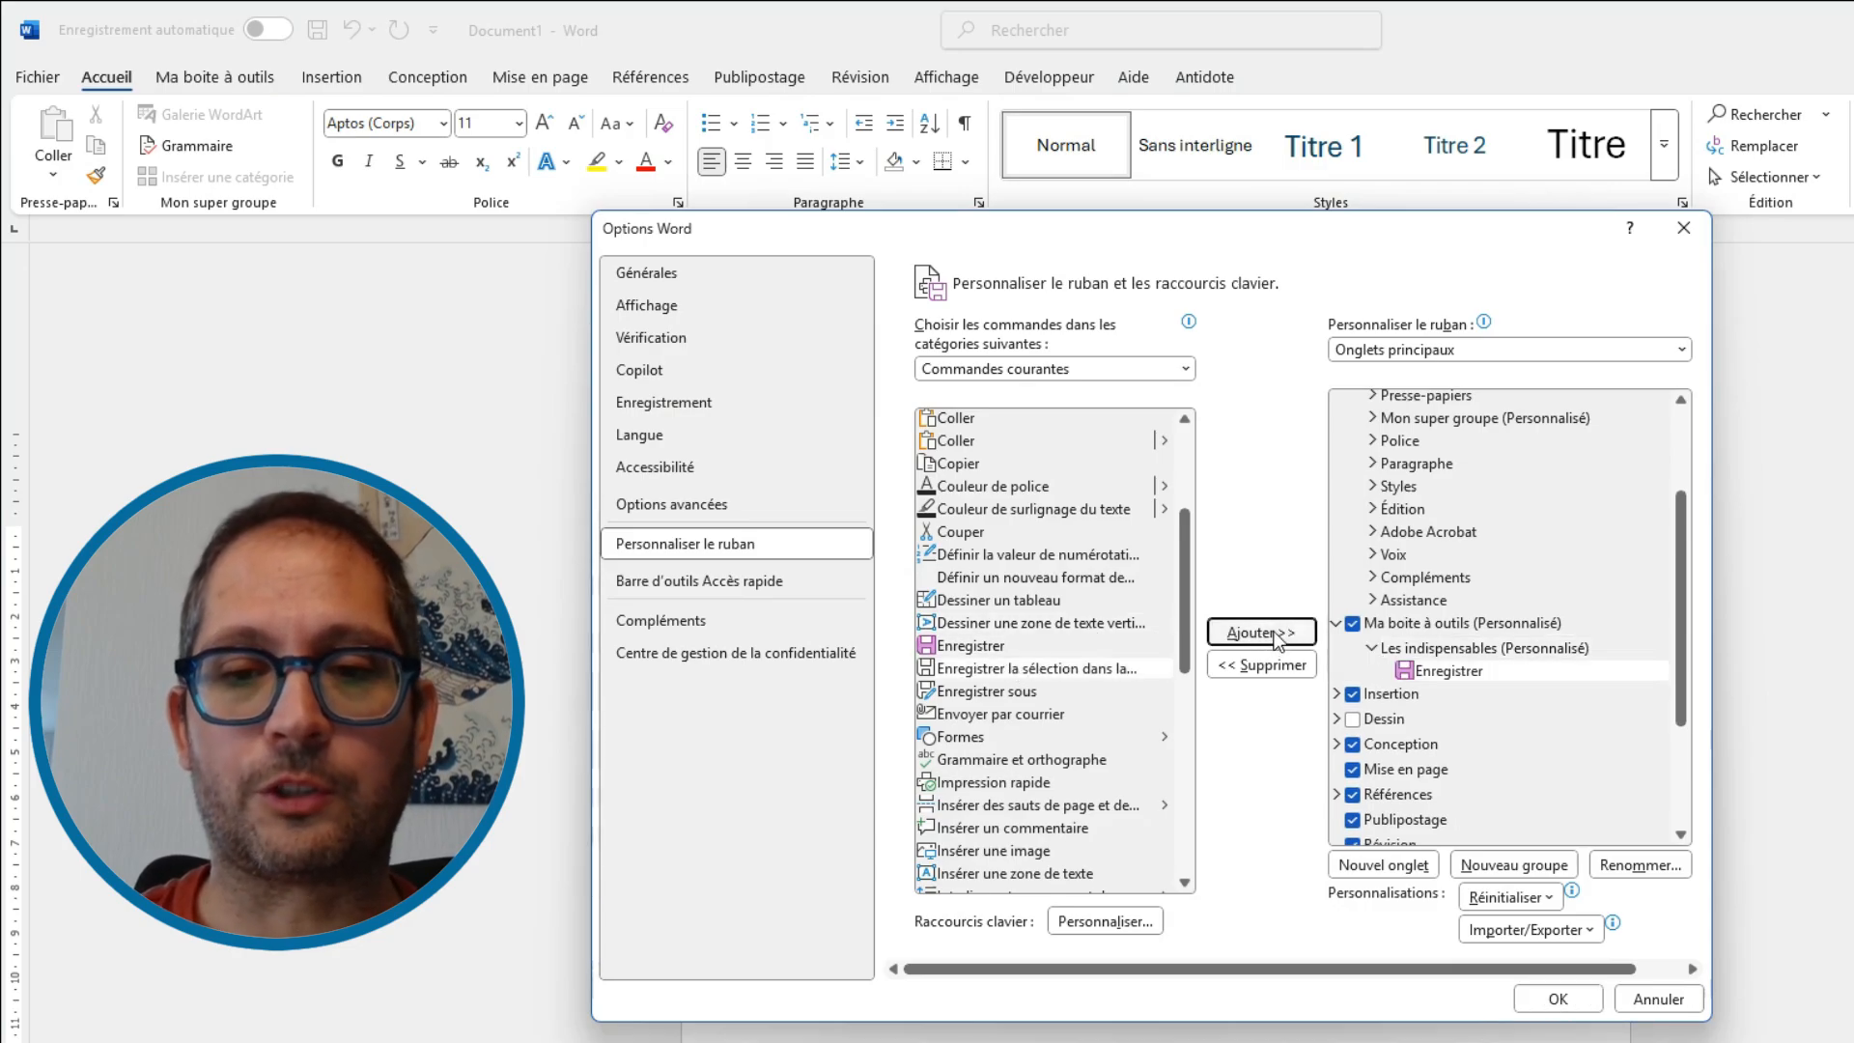
{"action": "scroll", "coordinate": [1030, 744], "scroll_direction": "down", "scroll_amount": 2}
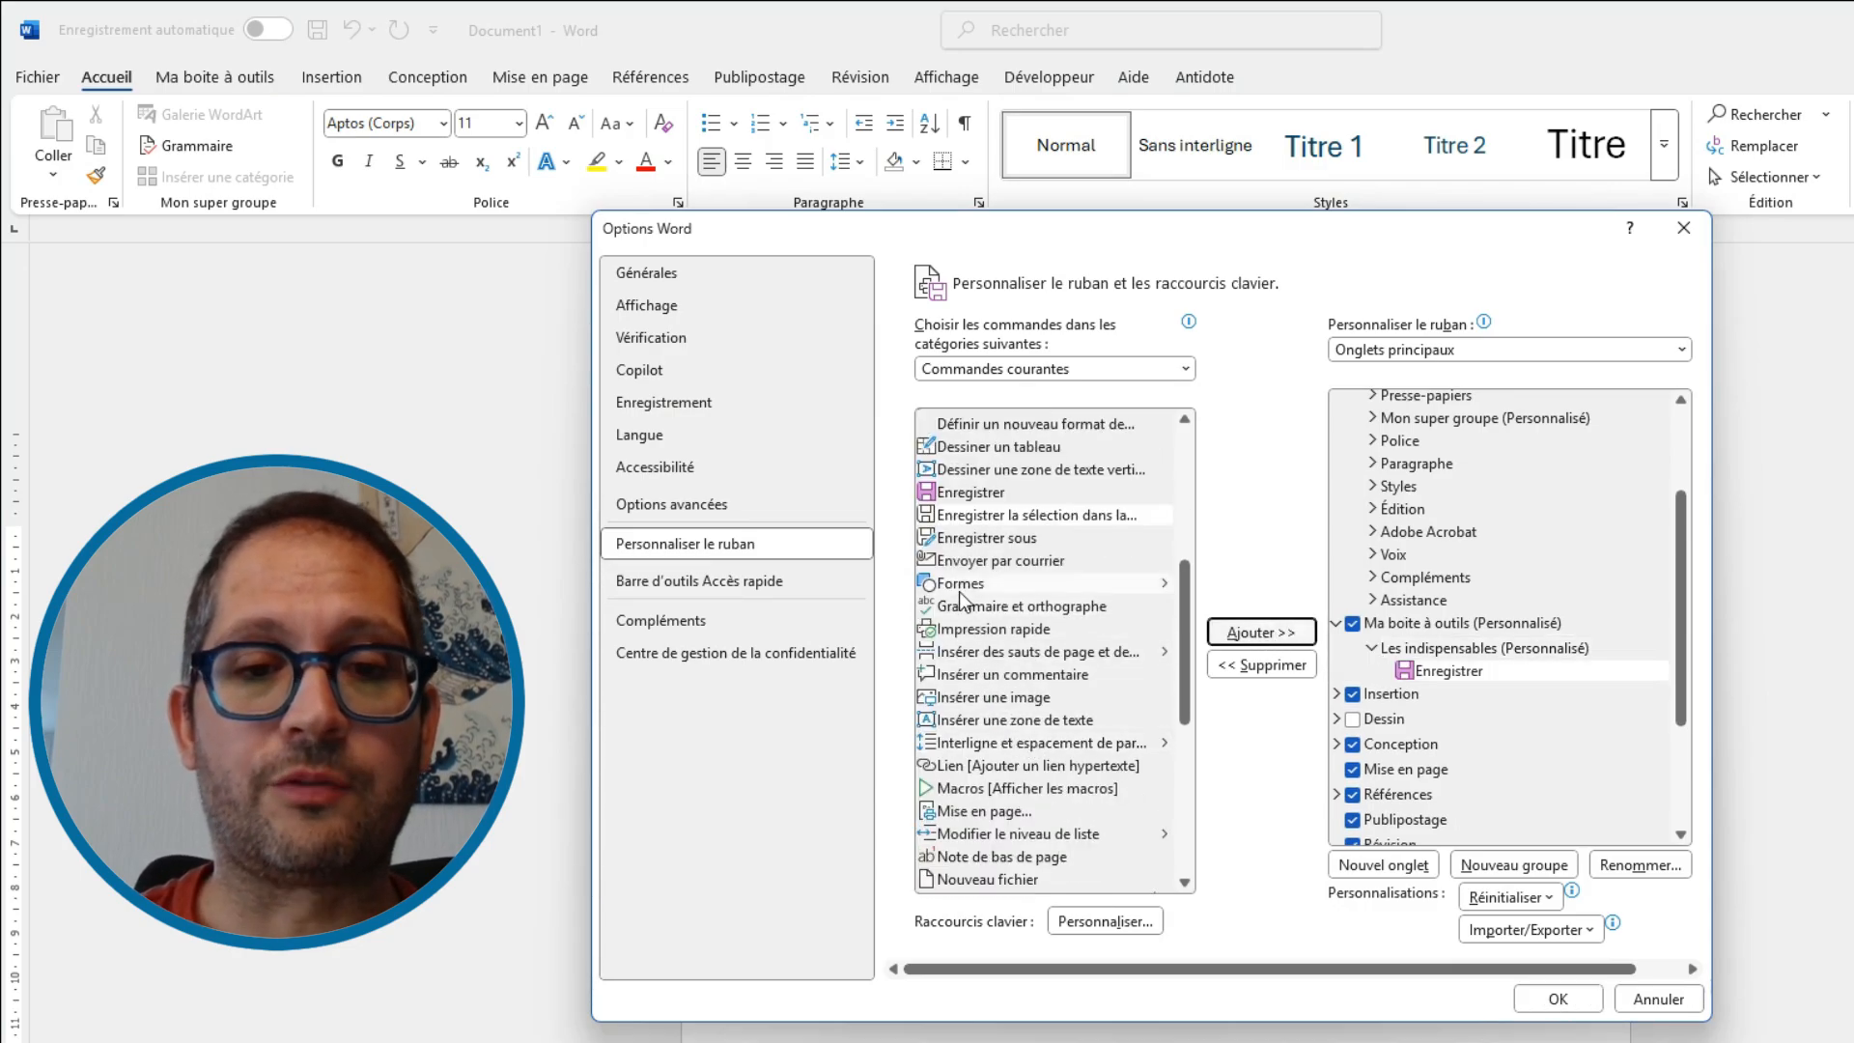
{"action": "left_click", "coordinate": [1110, 583]}
{"action": "left_click", "coordinate": [1243, 633]}
Add the Ouvrir and Reproduire la mise en forme commands to the Les indispensables group
{"action": "scroll", "coordinate": [1027, 651], "scroll_direction": "down", "scroll_amount": 2}
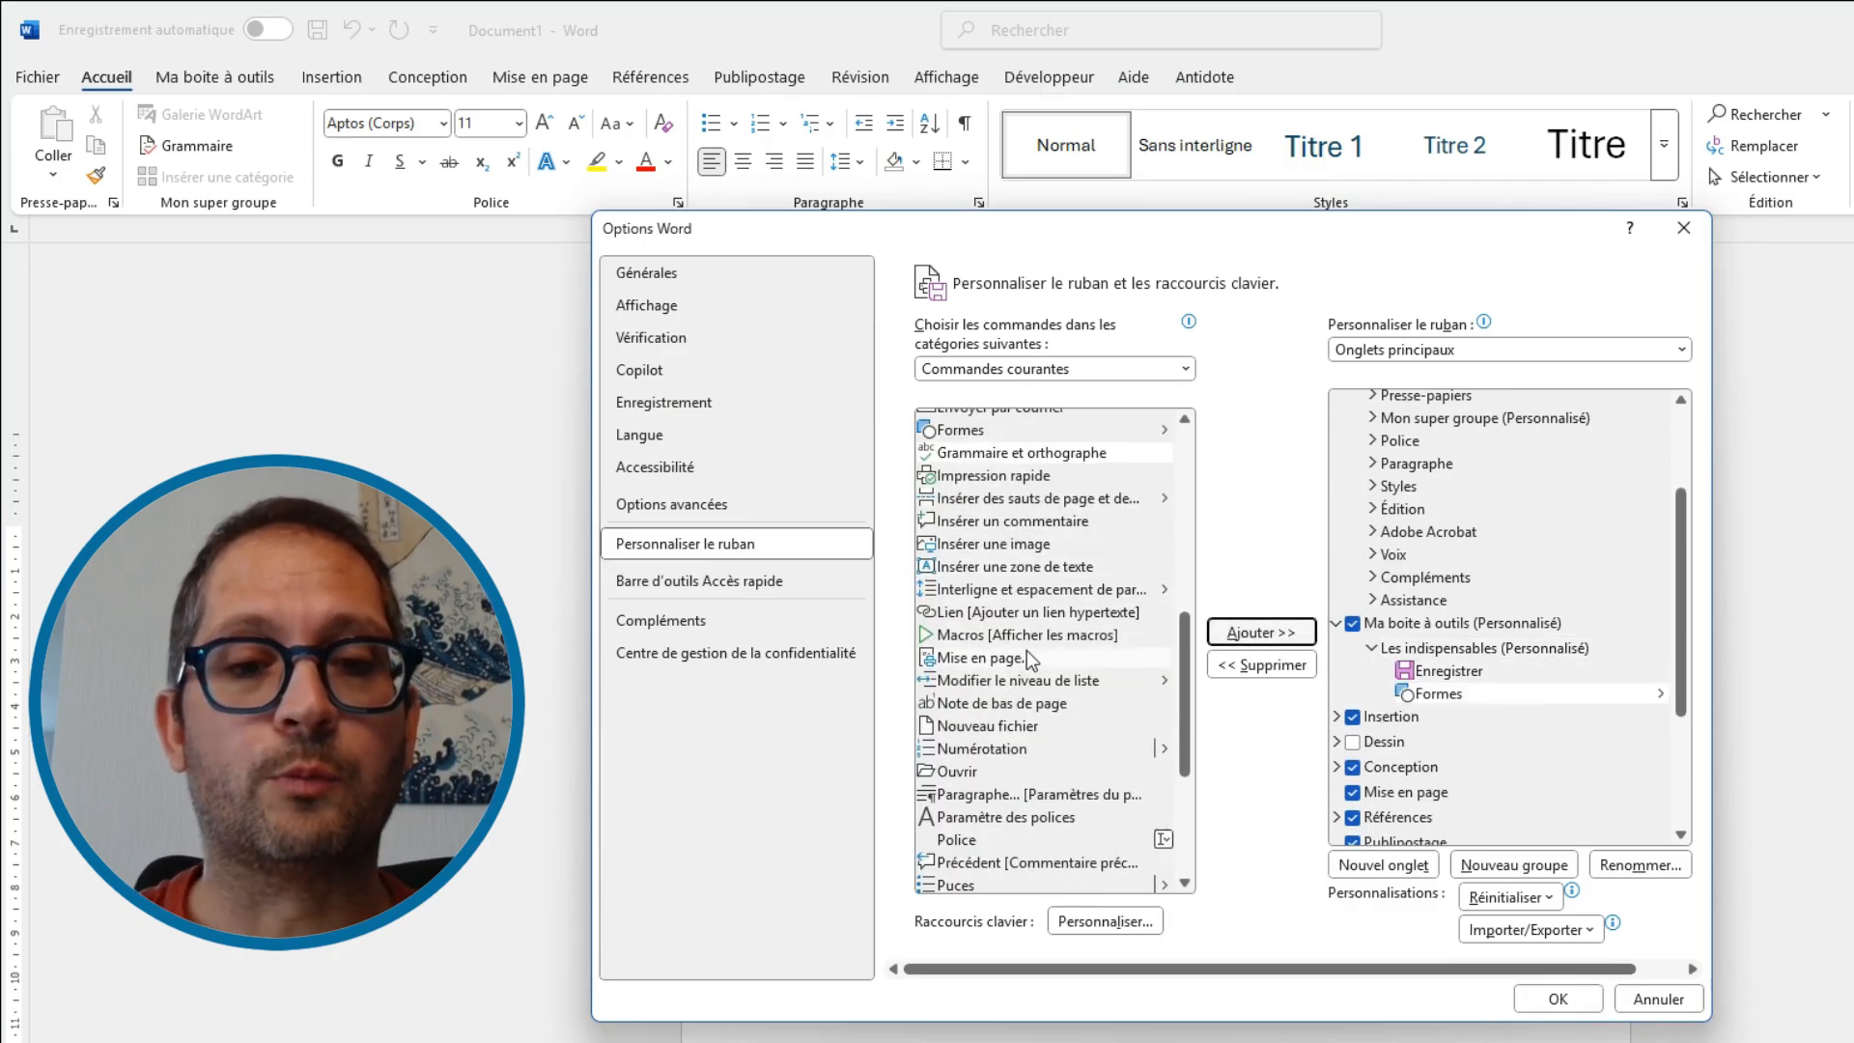
{"action": "left_click", "coordinate": [971, 771]}
{"action": "left_click", "coordinate": [1260, 632]}
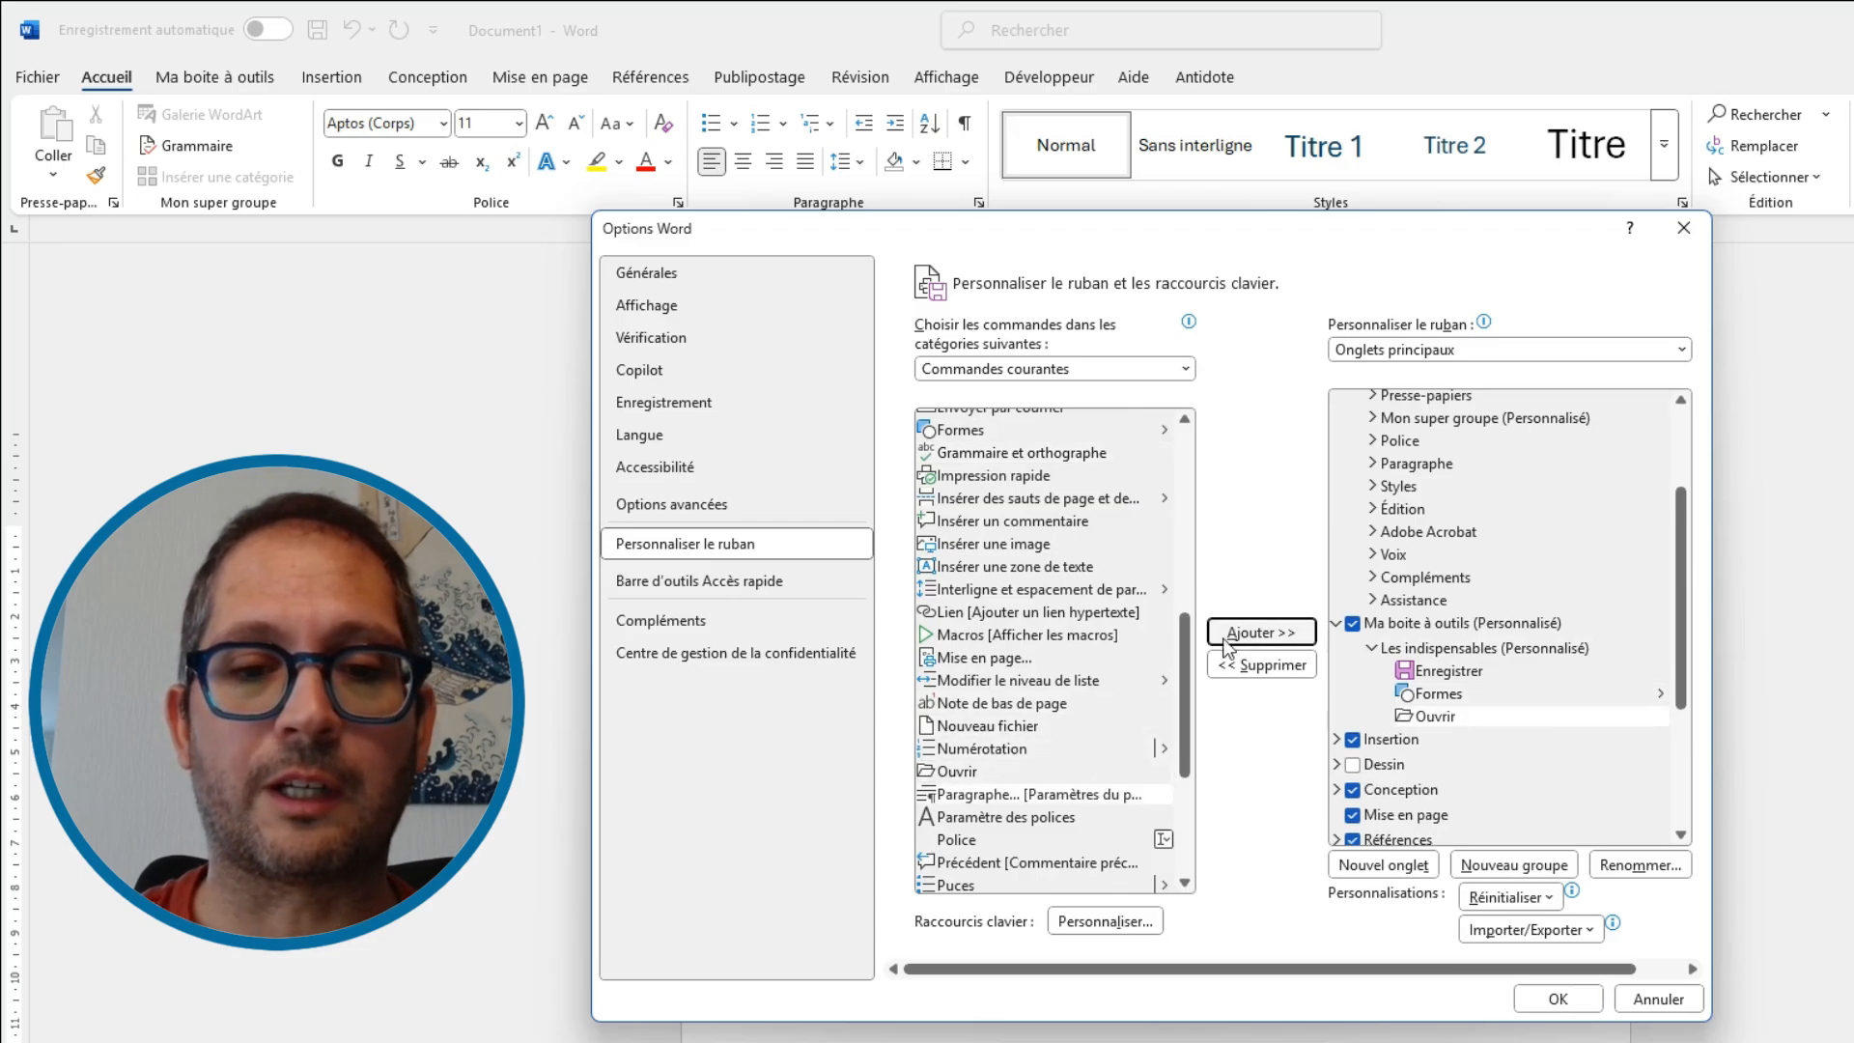
{"action": "scroll", "coordinate": [1053, 736], "scroll_direction": "down", "scroll_amount": 4}
{"action": "left_click", "coordinate": [1047, 727]}
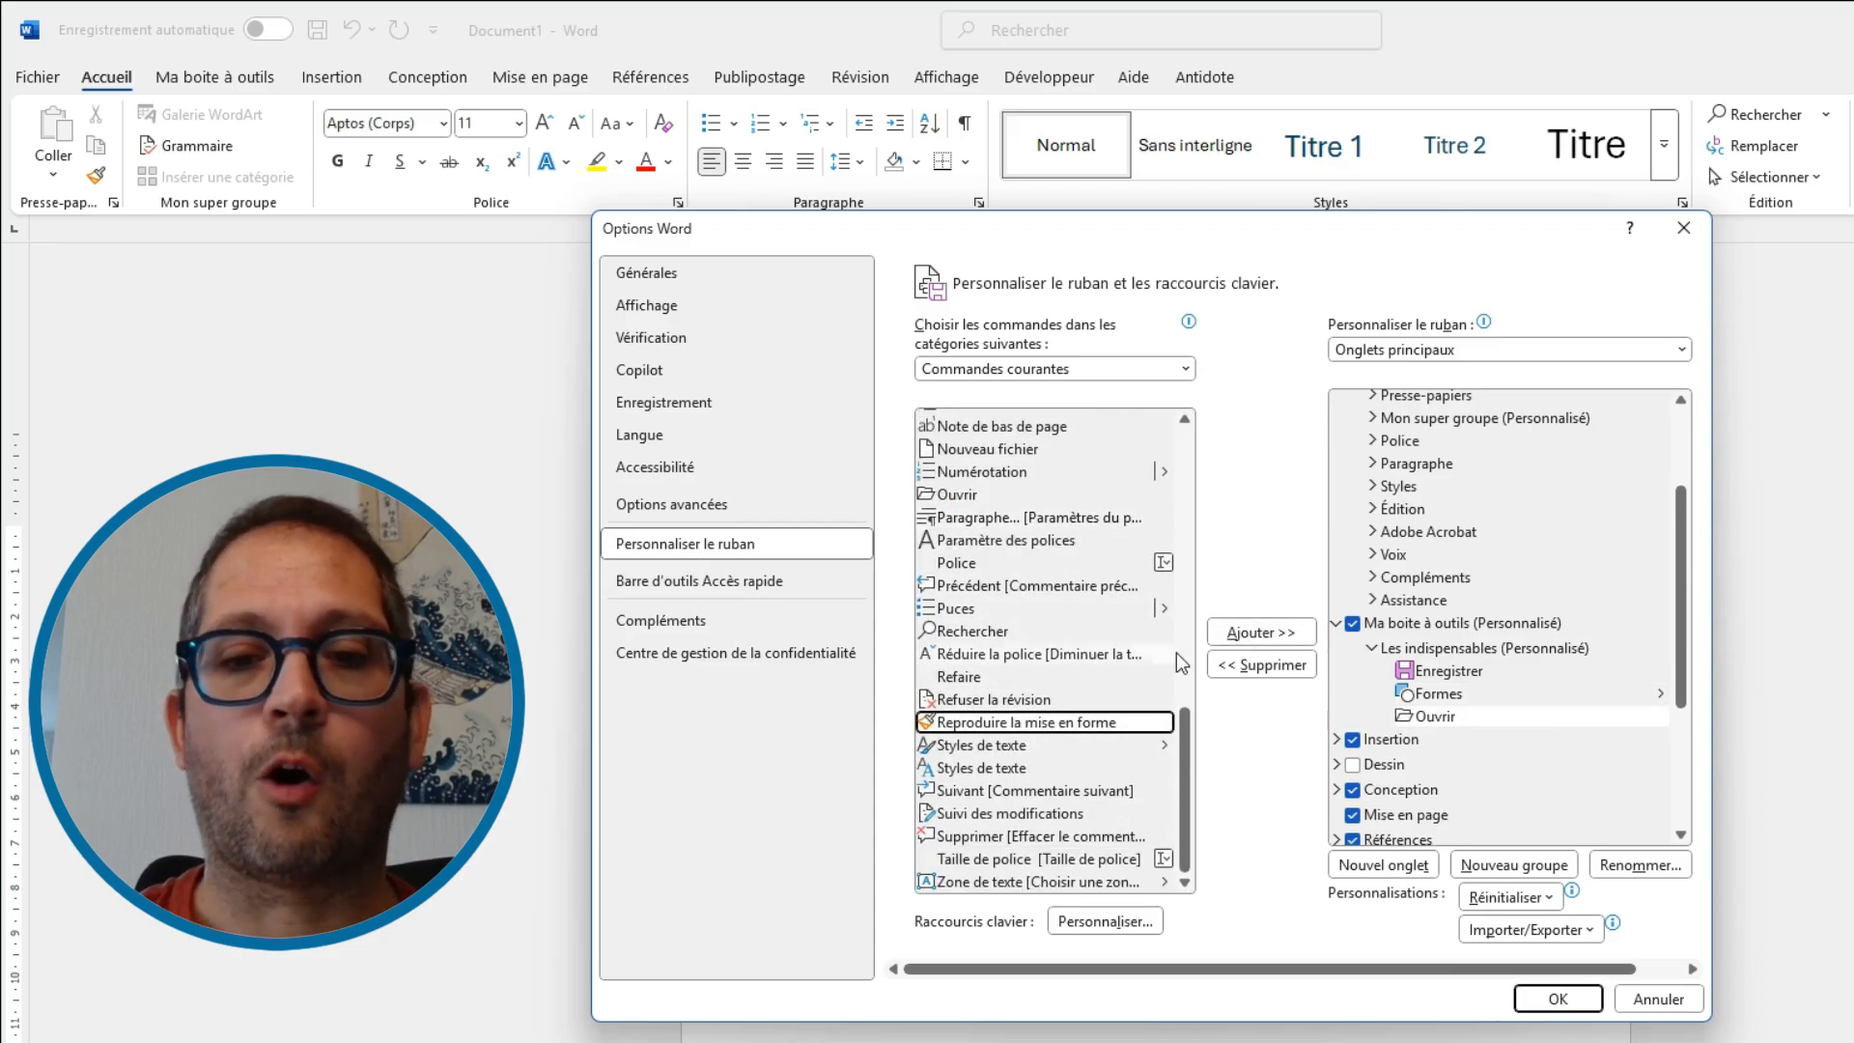
{"action": "left_click", "coordinate": [1246, 633]}
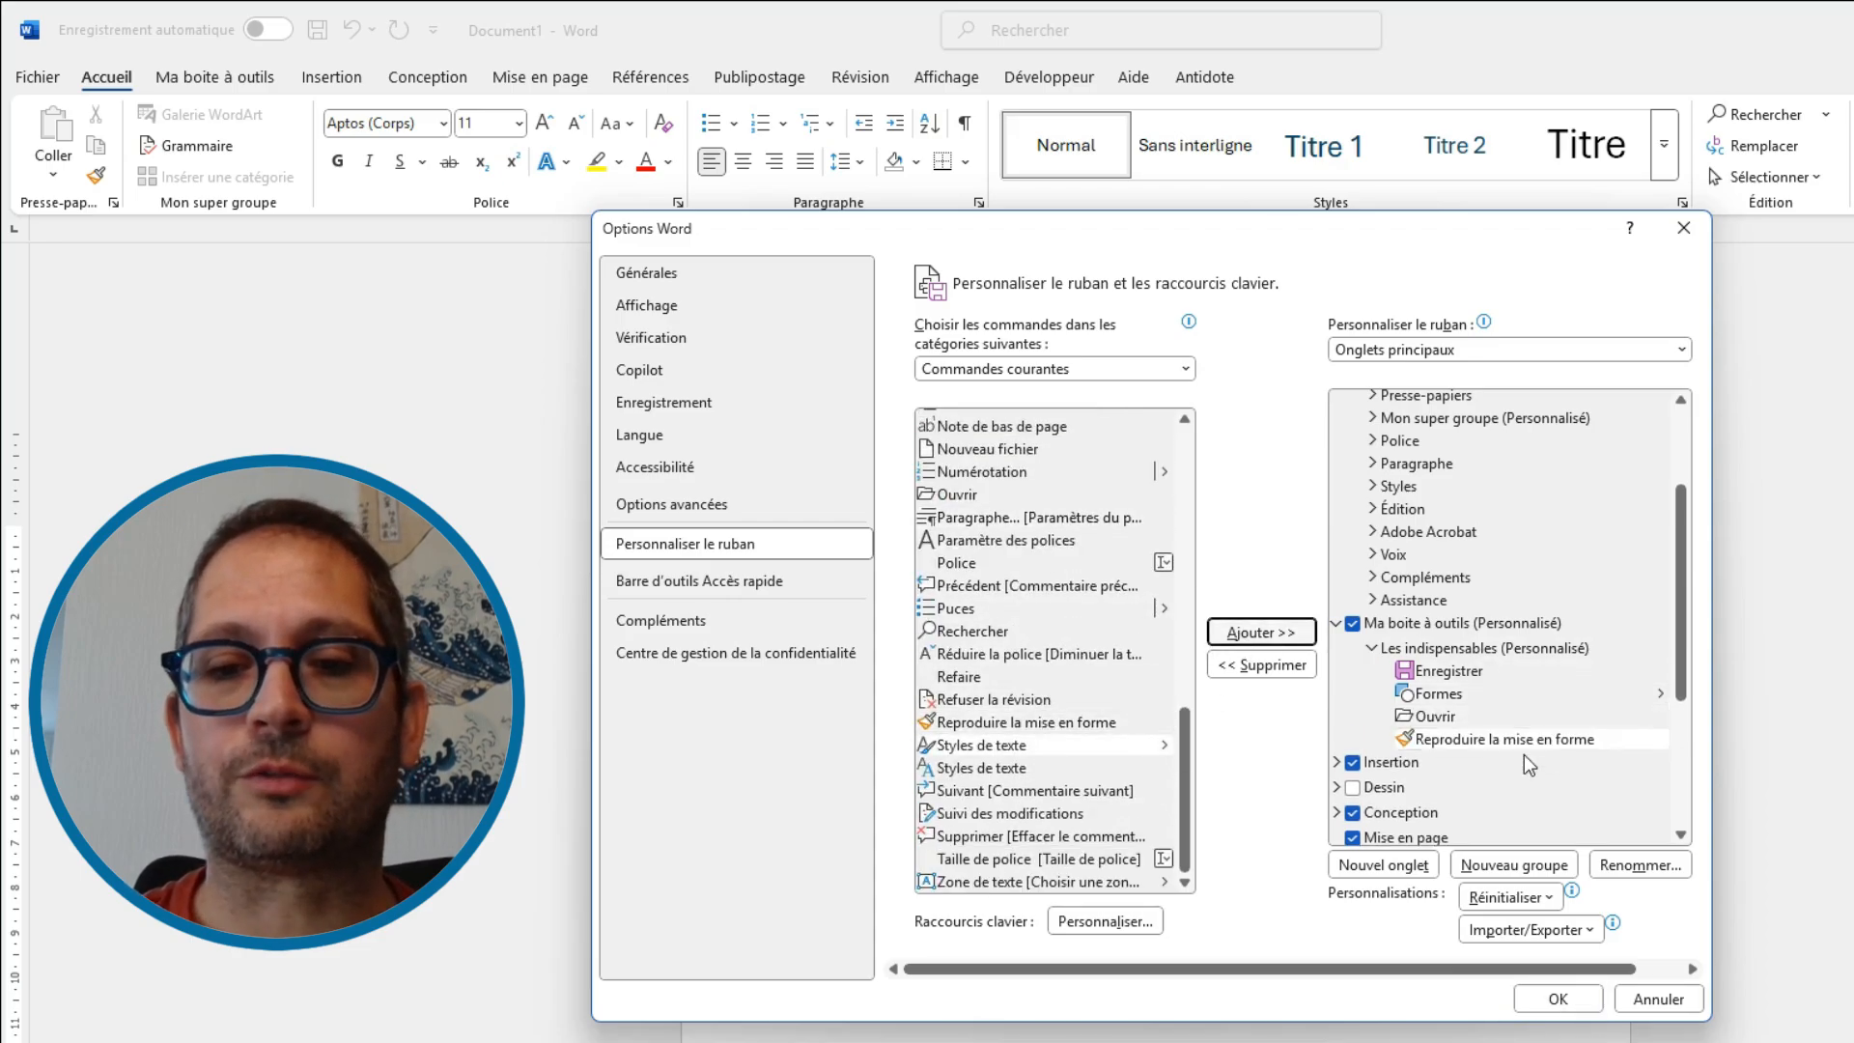
Create a second group in Ma boite à outils named Les autres outils
{"action": "left_click", "coordinate": [1566, 866]}
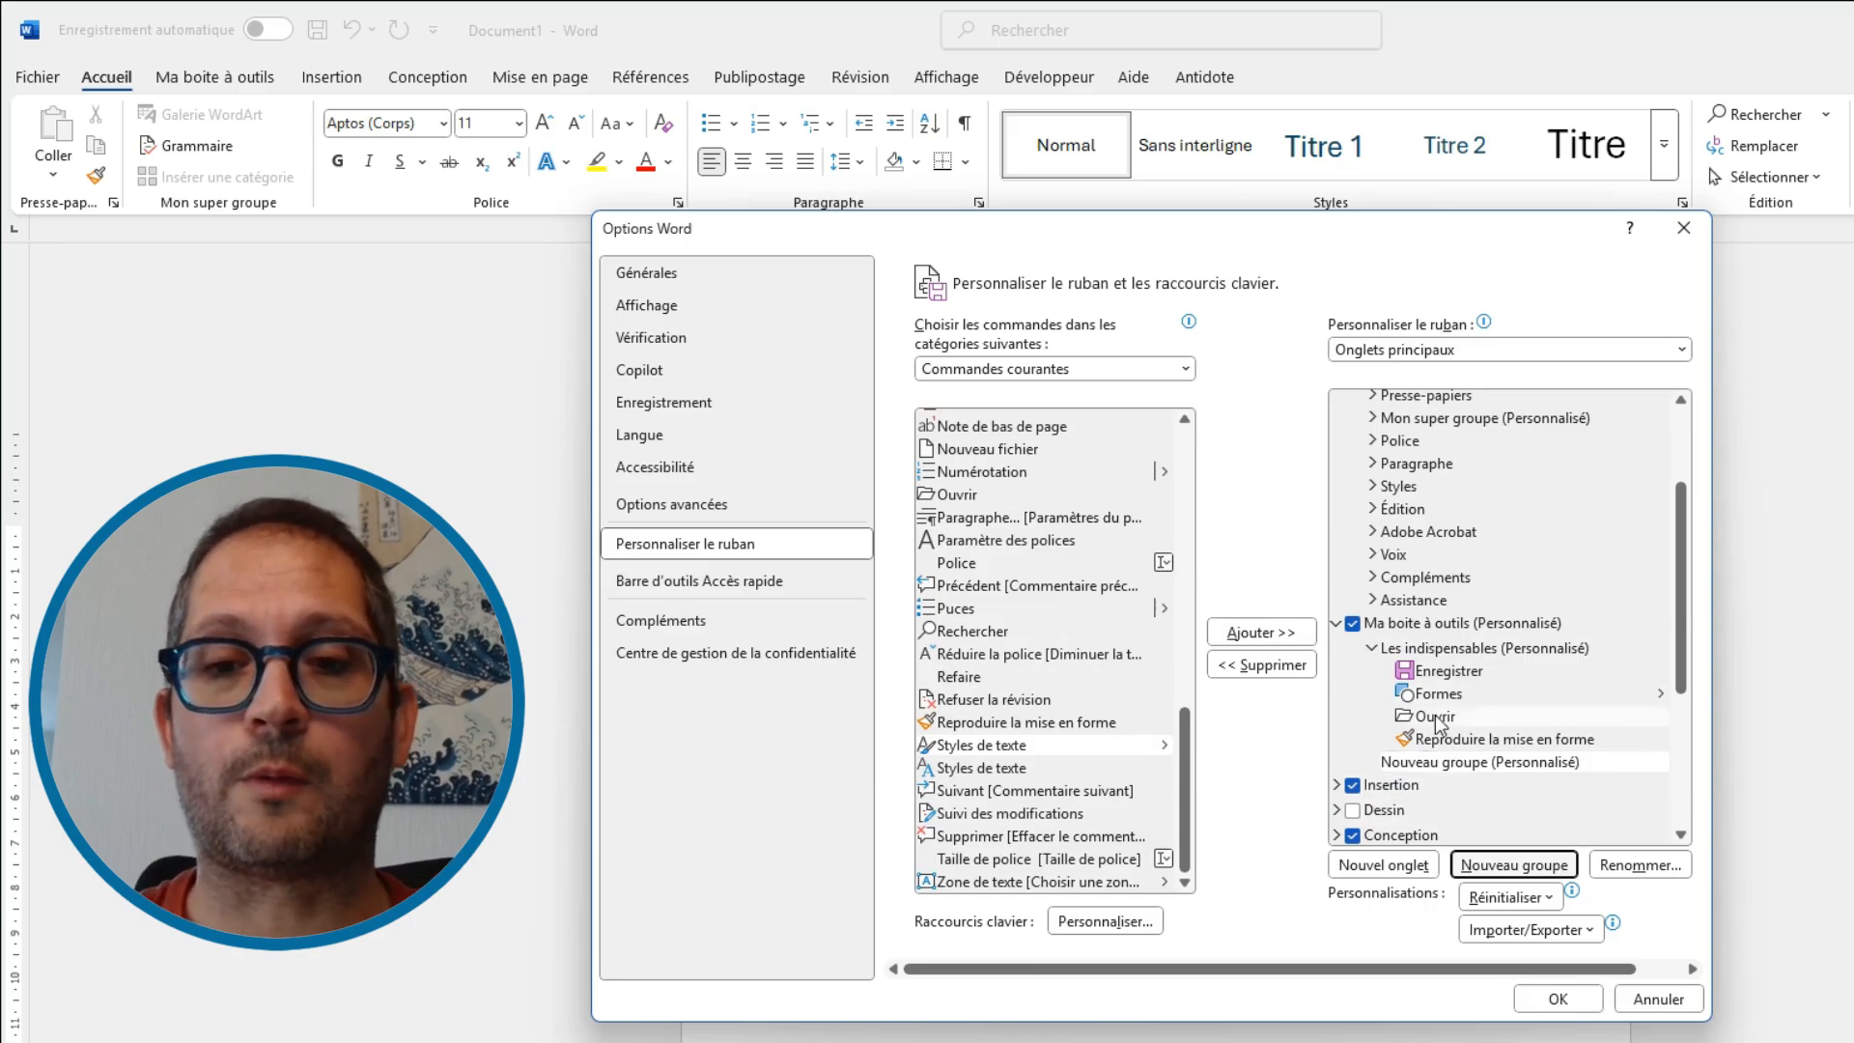
{"action": "left_click", "coordinate": [1632, 866]}
{"action": "type", "text": "Les autres outils"}
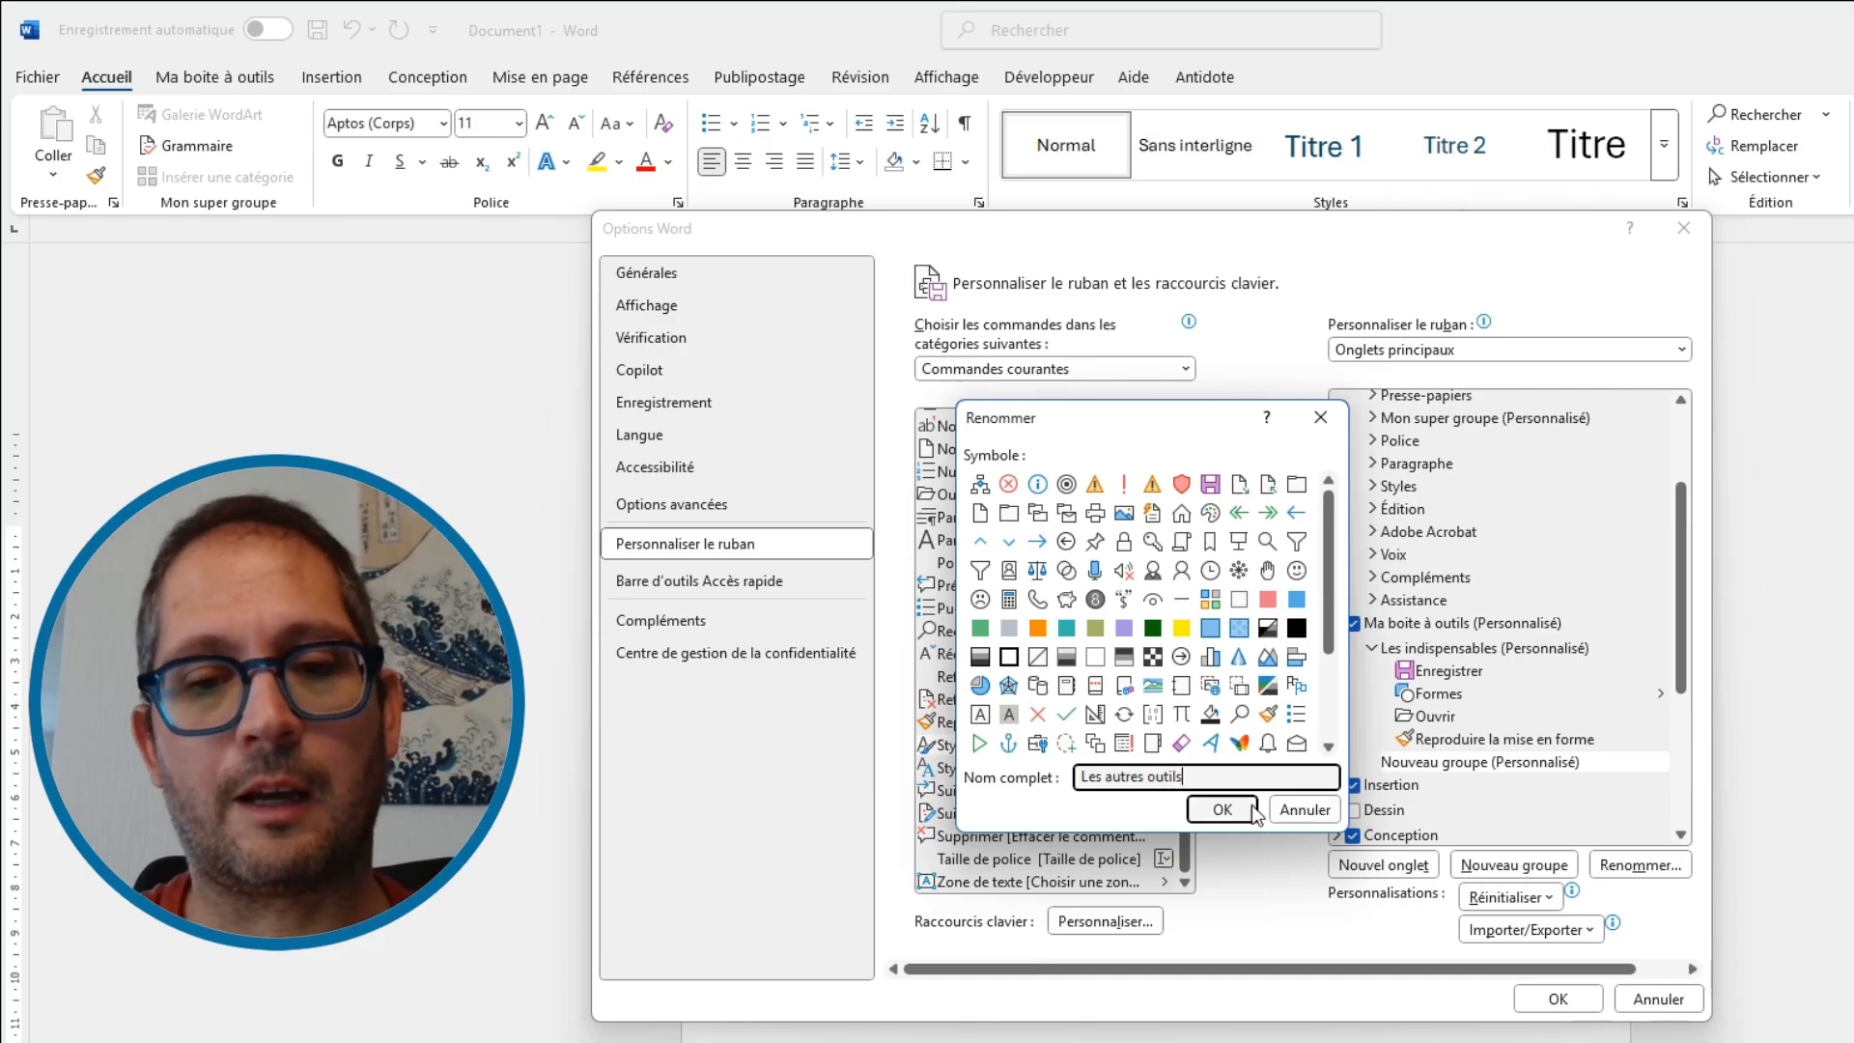
{"action": "left_click", "coordinate": [1253, 808]}
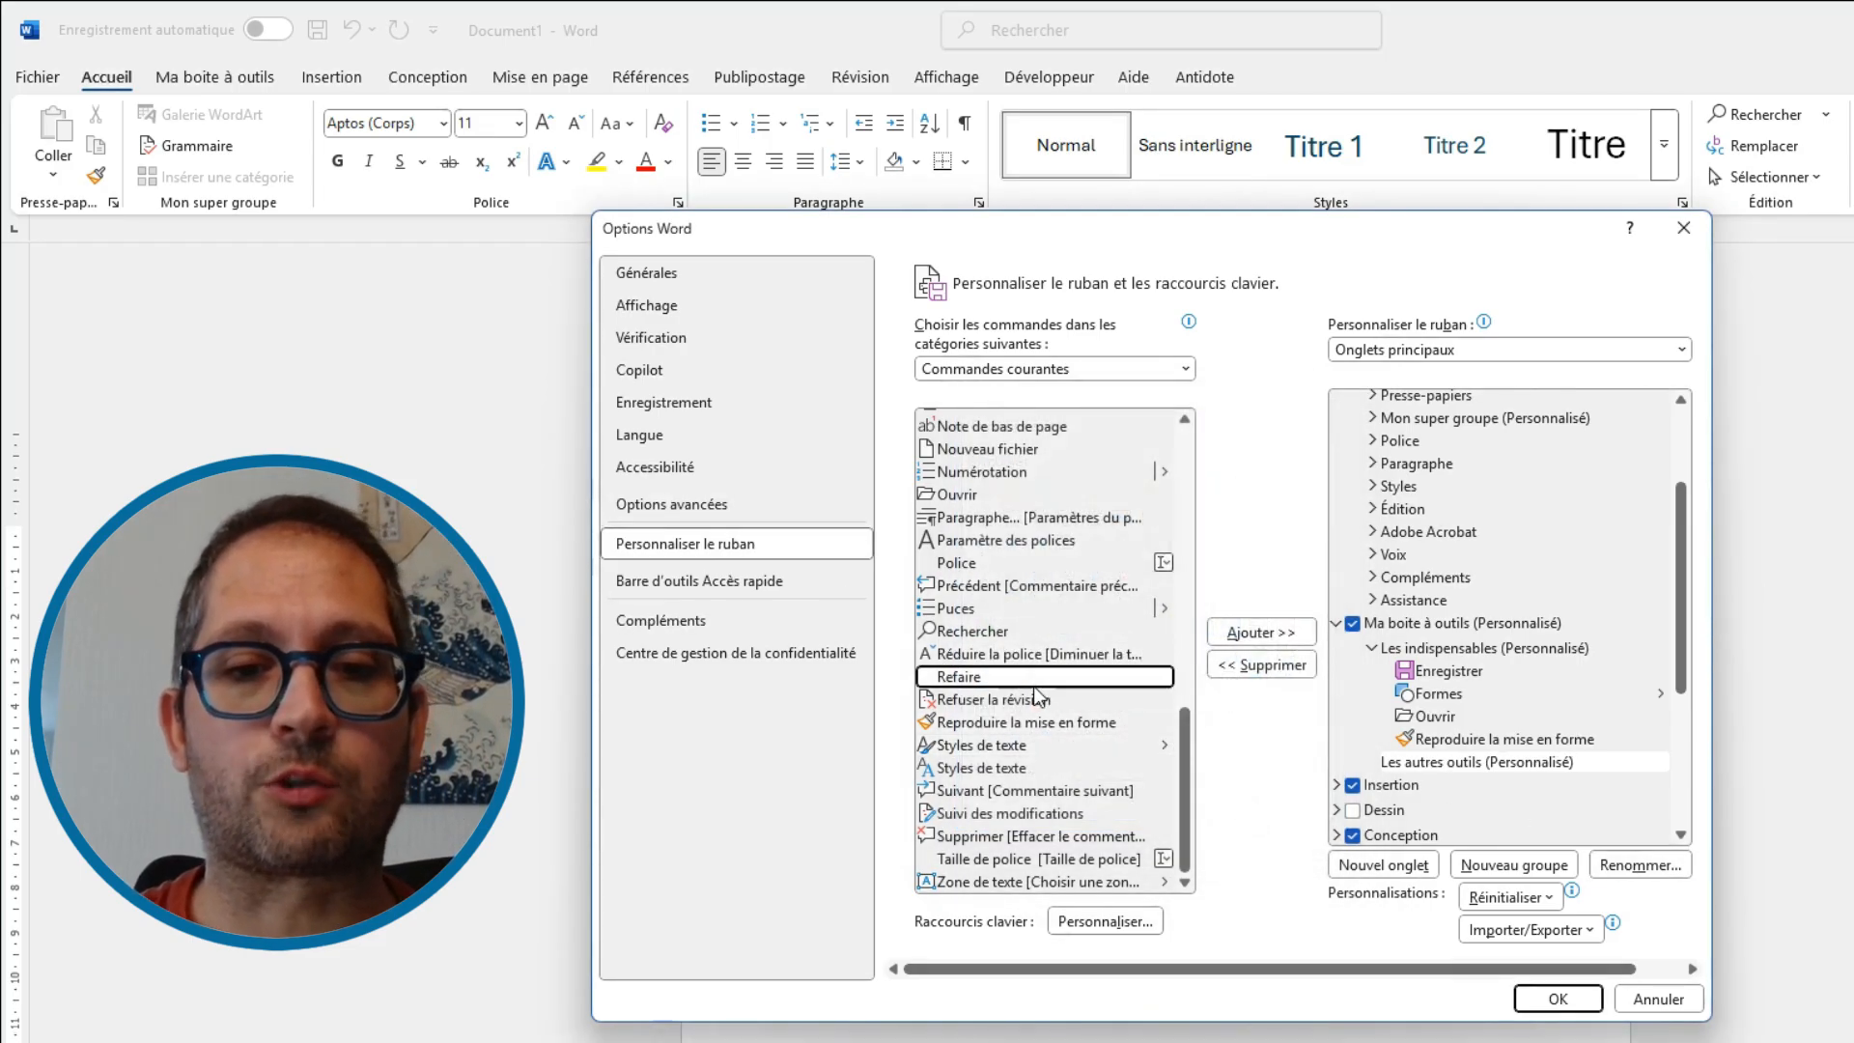
Switch the command source to Toutes les commandes and add Refaire to Les autres outils
{"action": "scroll", "coordinate": [1013, 599], "scroll_direction": "up", "scroll_amount": 6}
{"action": "left_click", "coordinate": [1010, 371]}
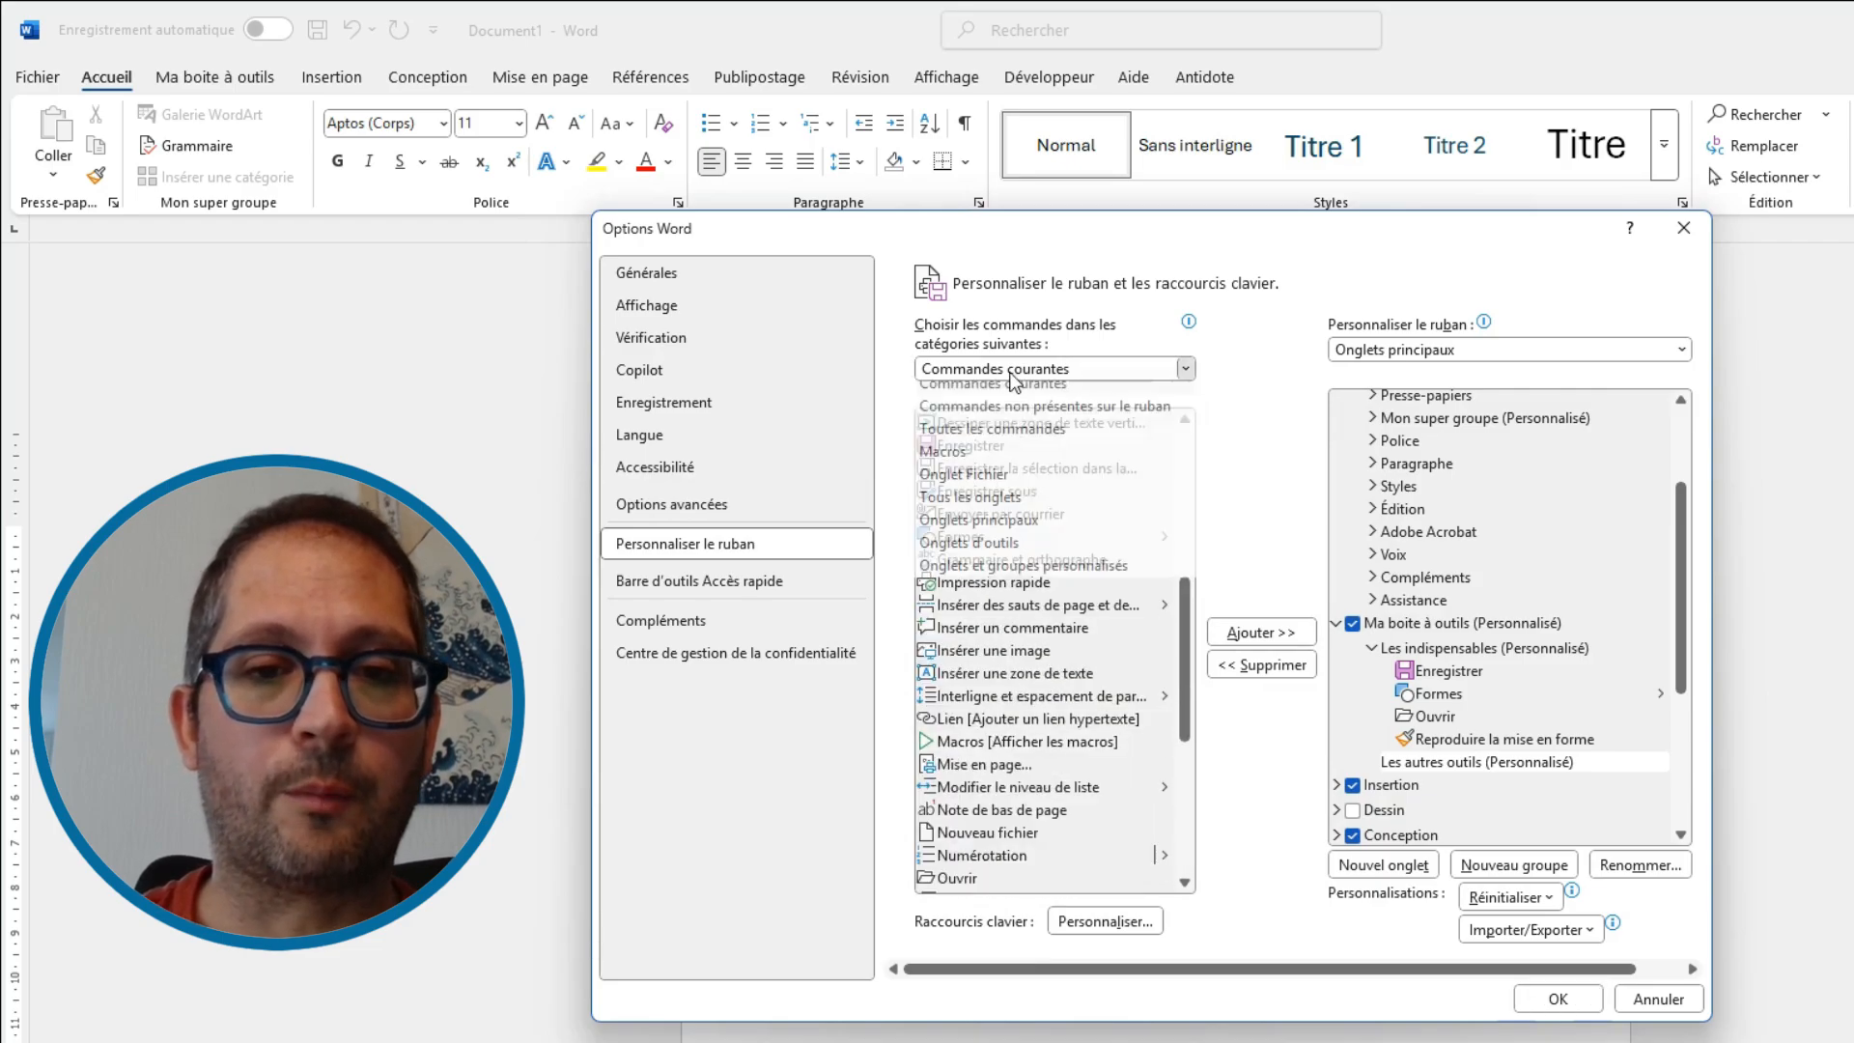
{"action": "left_click", "coordinate": [1012, 440]}
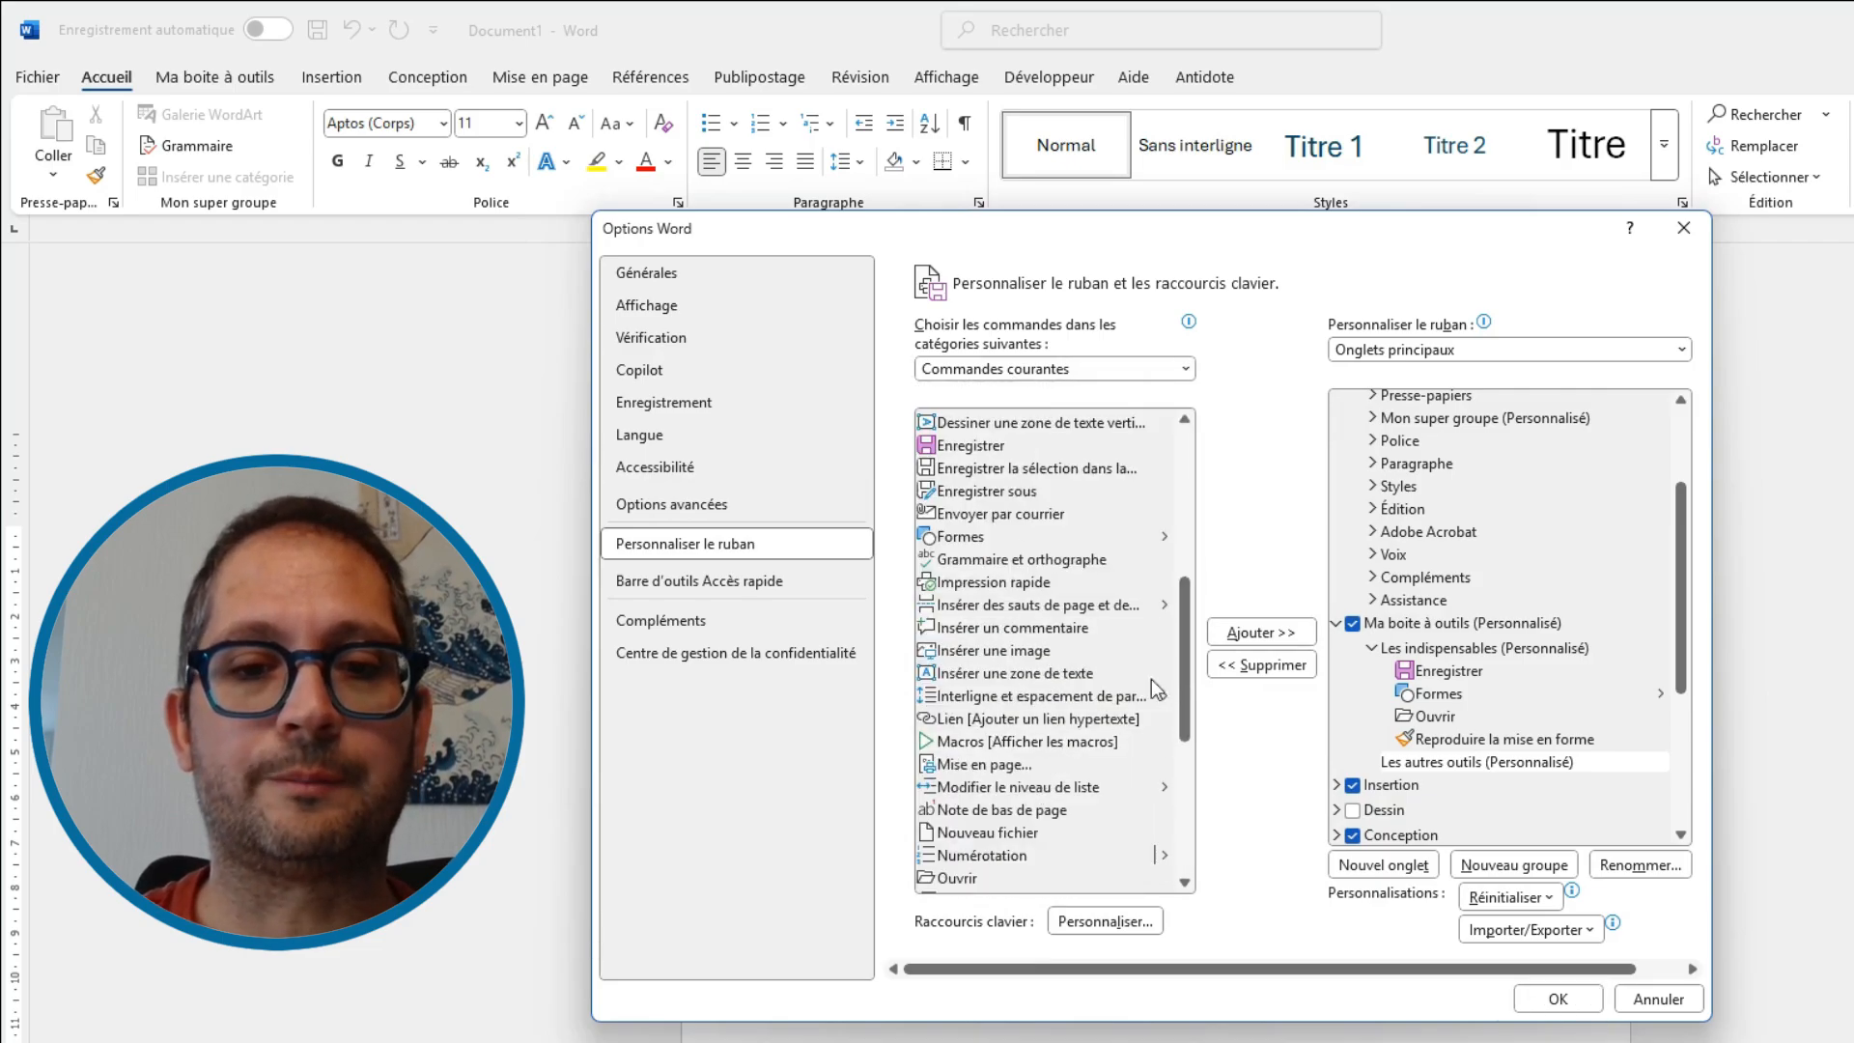
{"action": "left_click_drag", "start_coordinate": [1182, 462], "coordinate": [1139, 778]}
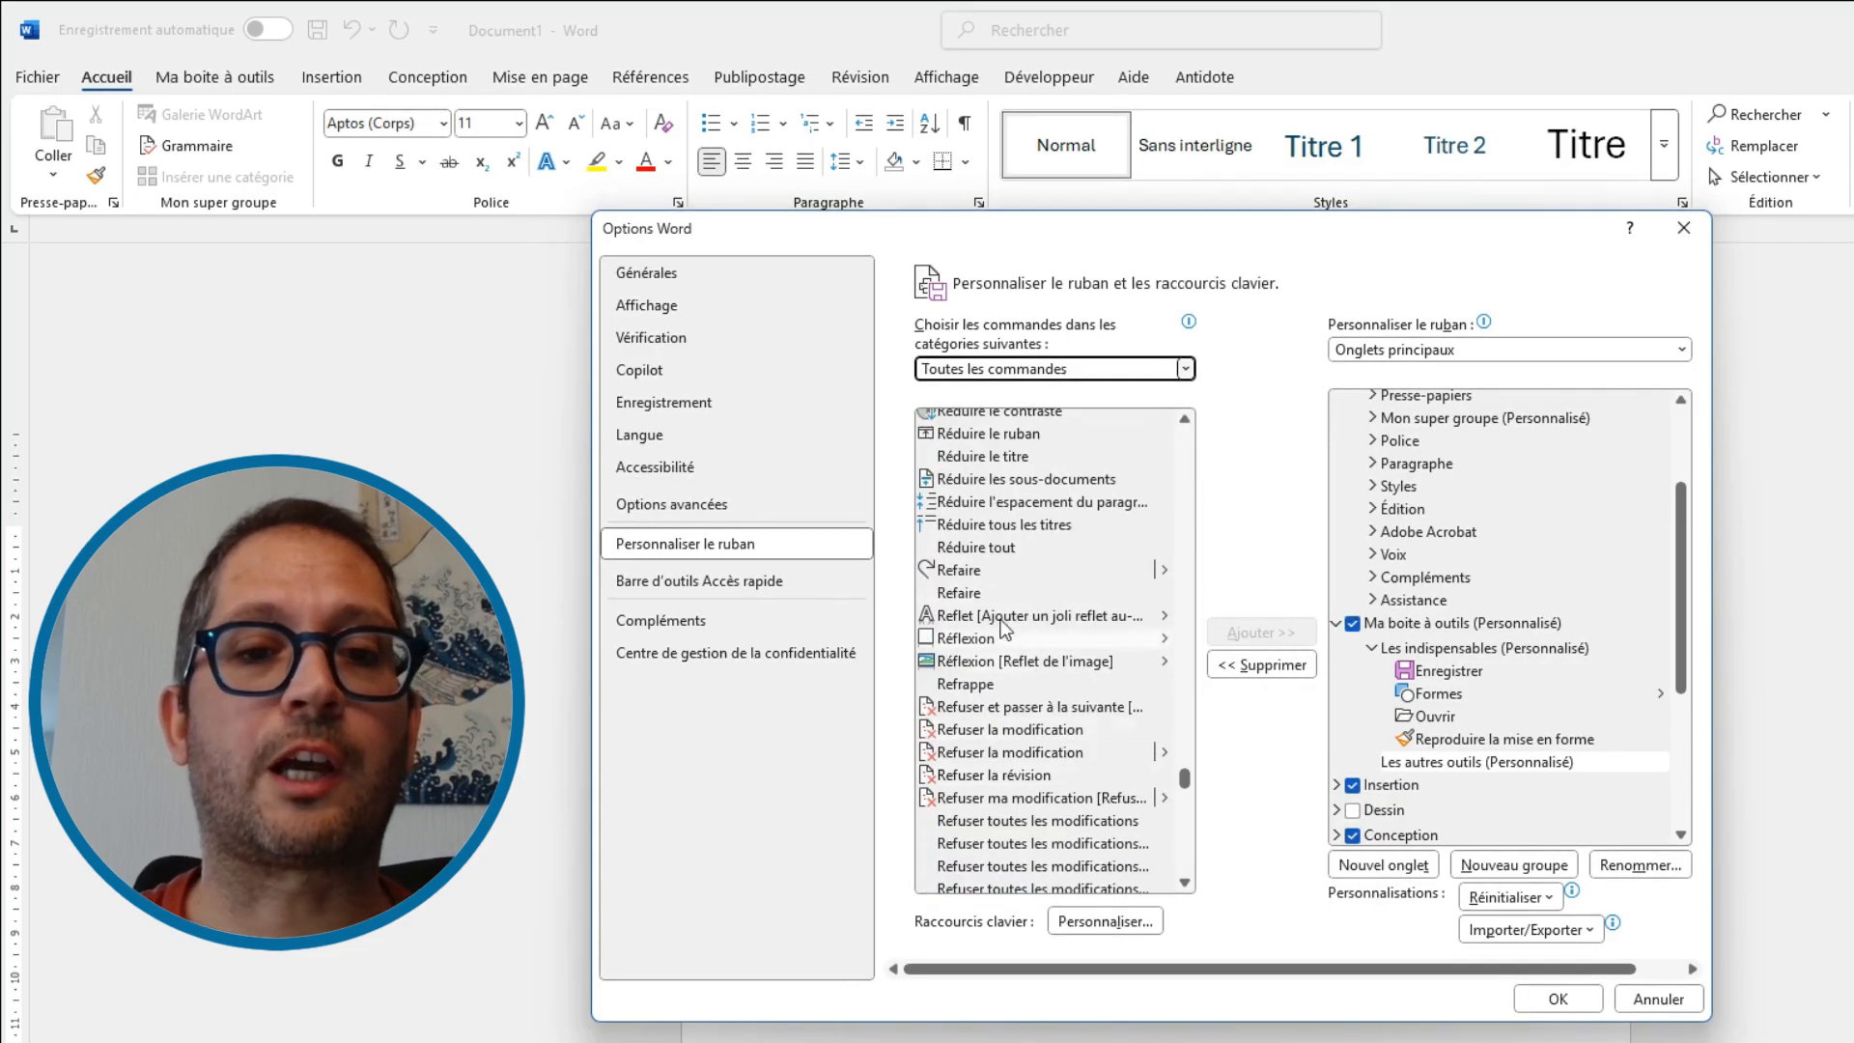
{"action": "left_click", "coordinate": [983, 570]}
{"action": "left_click", "coordinate": [1276, 635]}
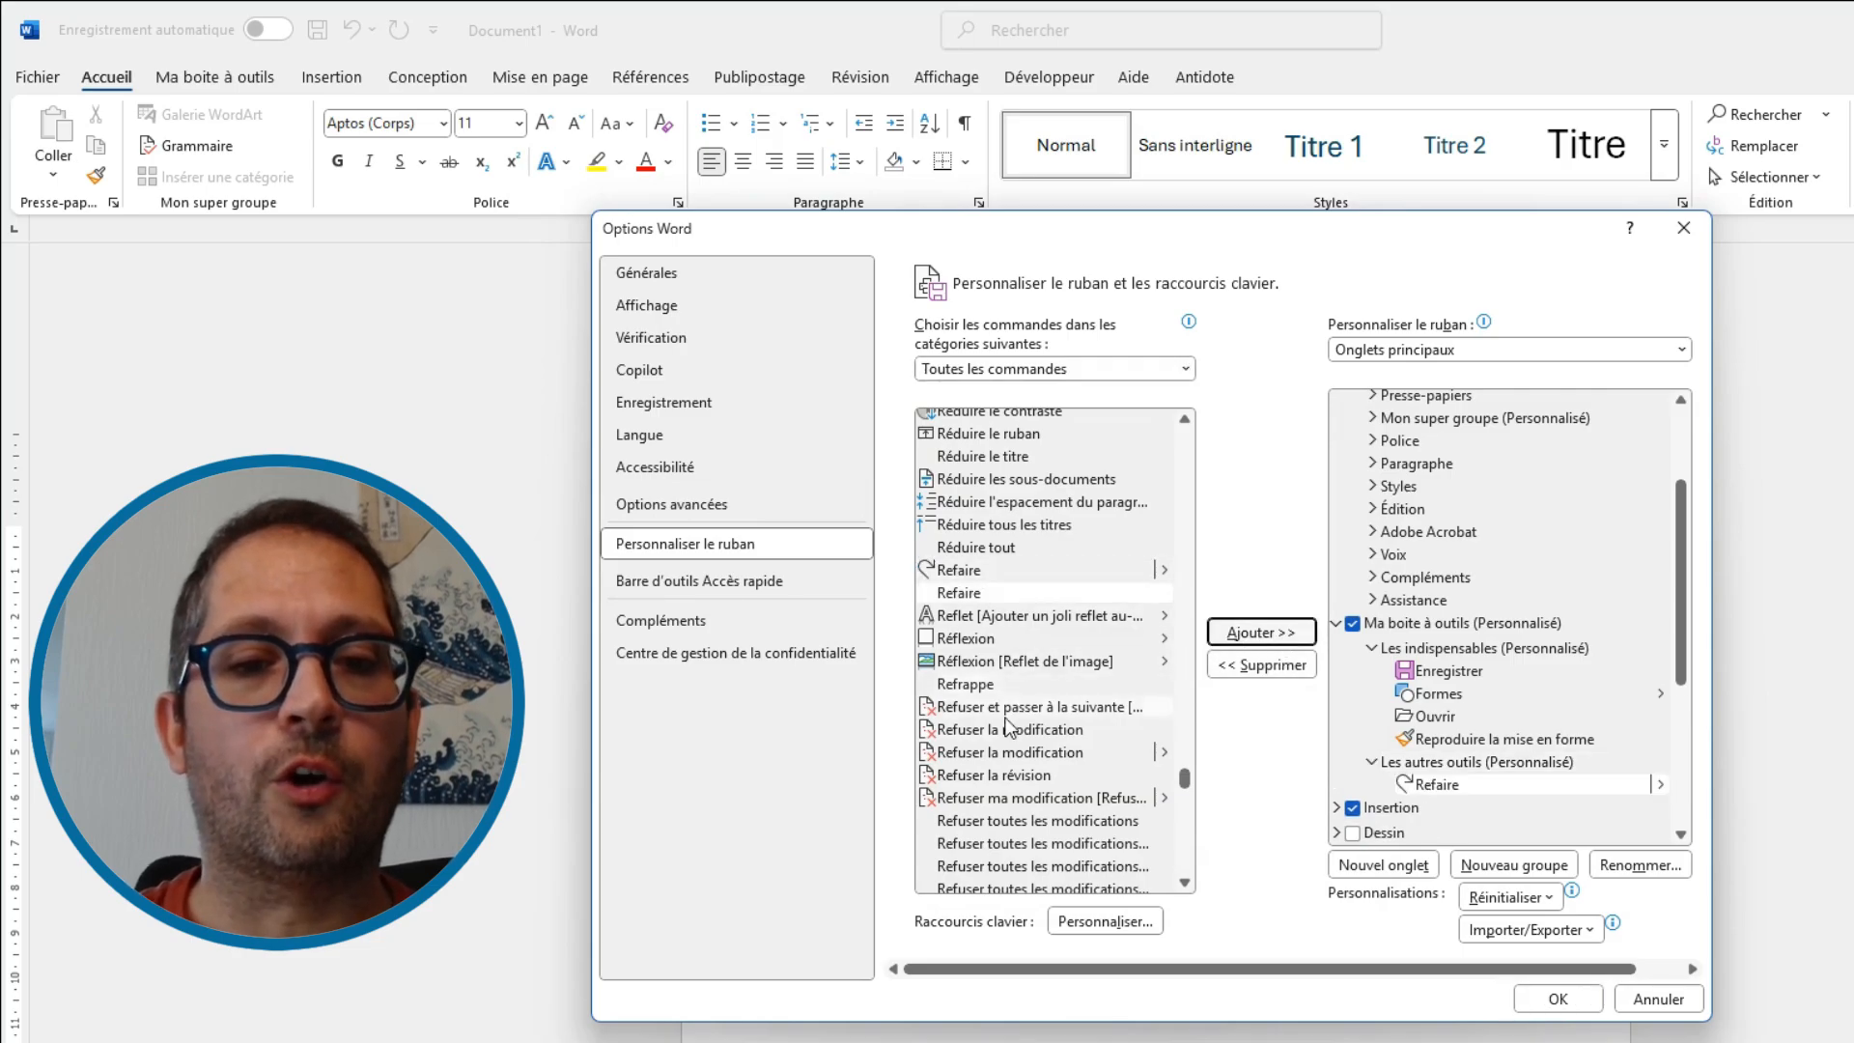
Add the Répondre and Retrait à gauche commands to Les autres outils
{"action": "scroll", "coordinate": [1009, 724], "scroll_direction": "down", "scroll_amount": 5}
{"action": "left_click", "coordinate": [995, 660]}
{"action": "left_click", "coordinate": [1260, 632]}
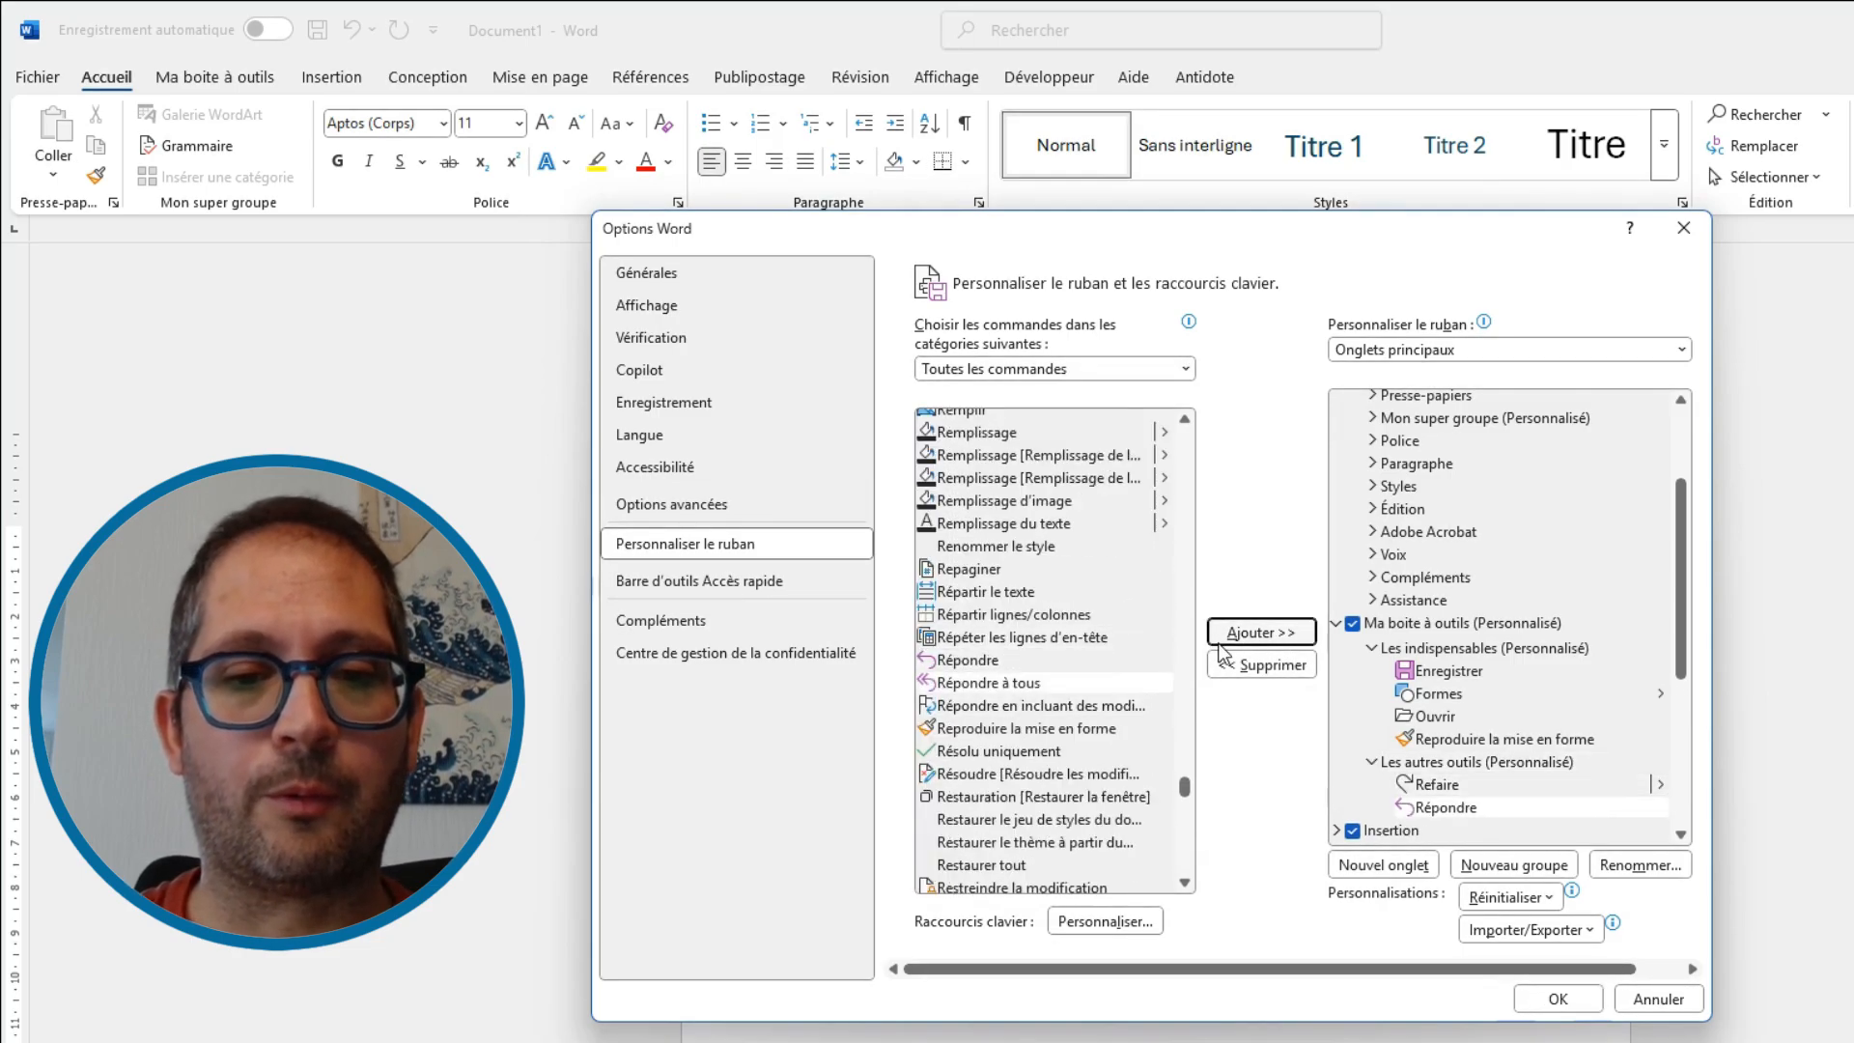
{"action": "scroll", "coordinate": [1005, 734], "scroll_direction": "down", "scroll_amount": 10}
{"action": "left_click", "coordinate": [994, 738]}
{"action": "left_click", "coordinate": [1226, 636]}
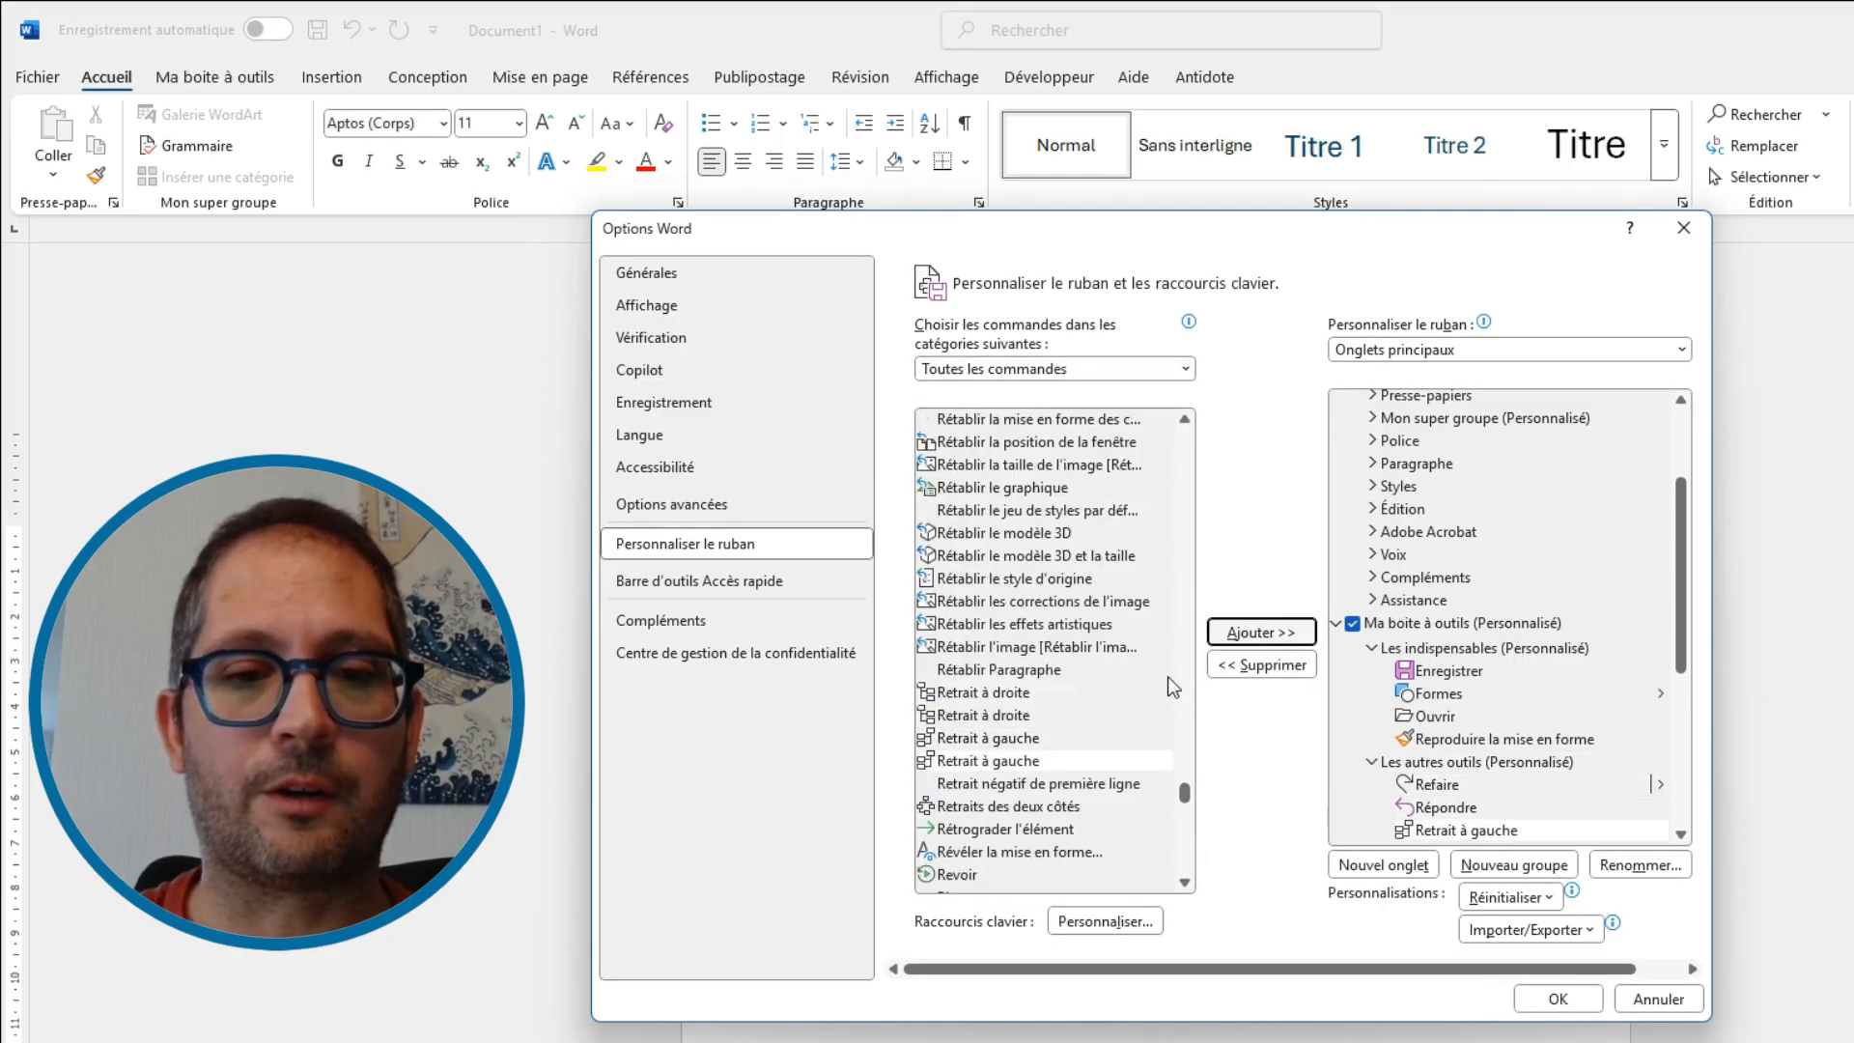
Add Retrait à droite and Schéma to Les autres outils and apply the ribbon changes
{"action": "left_click", "coordinate": [1062, 715]}
{"action": "left_click", "coordinate": [1224, 636]}
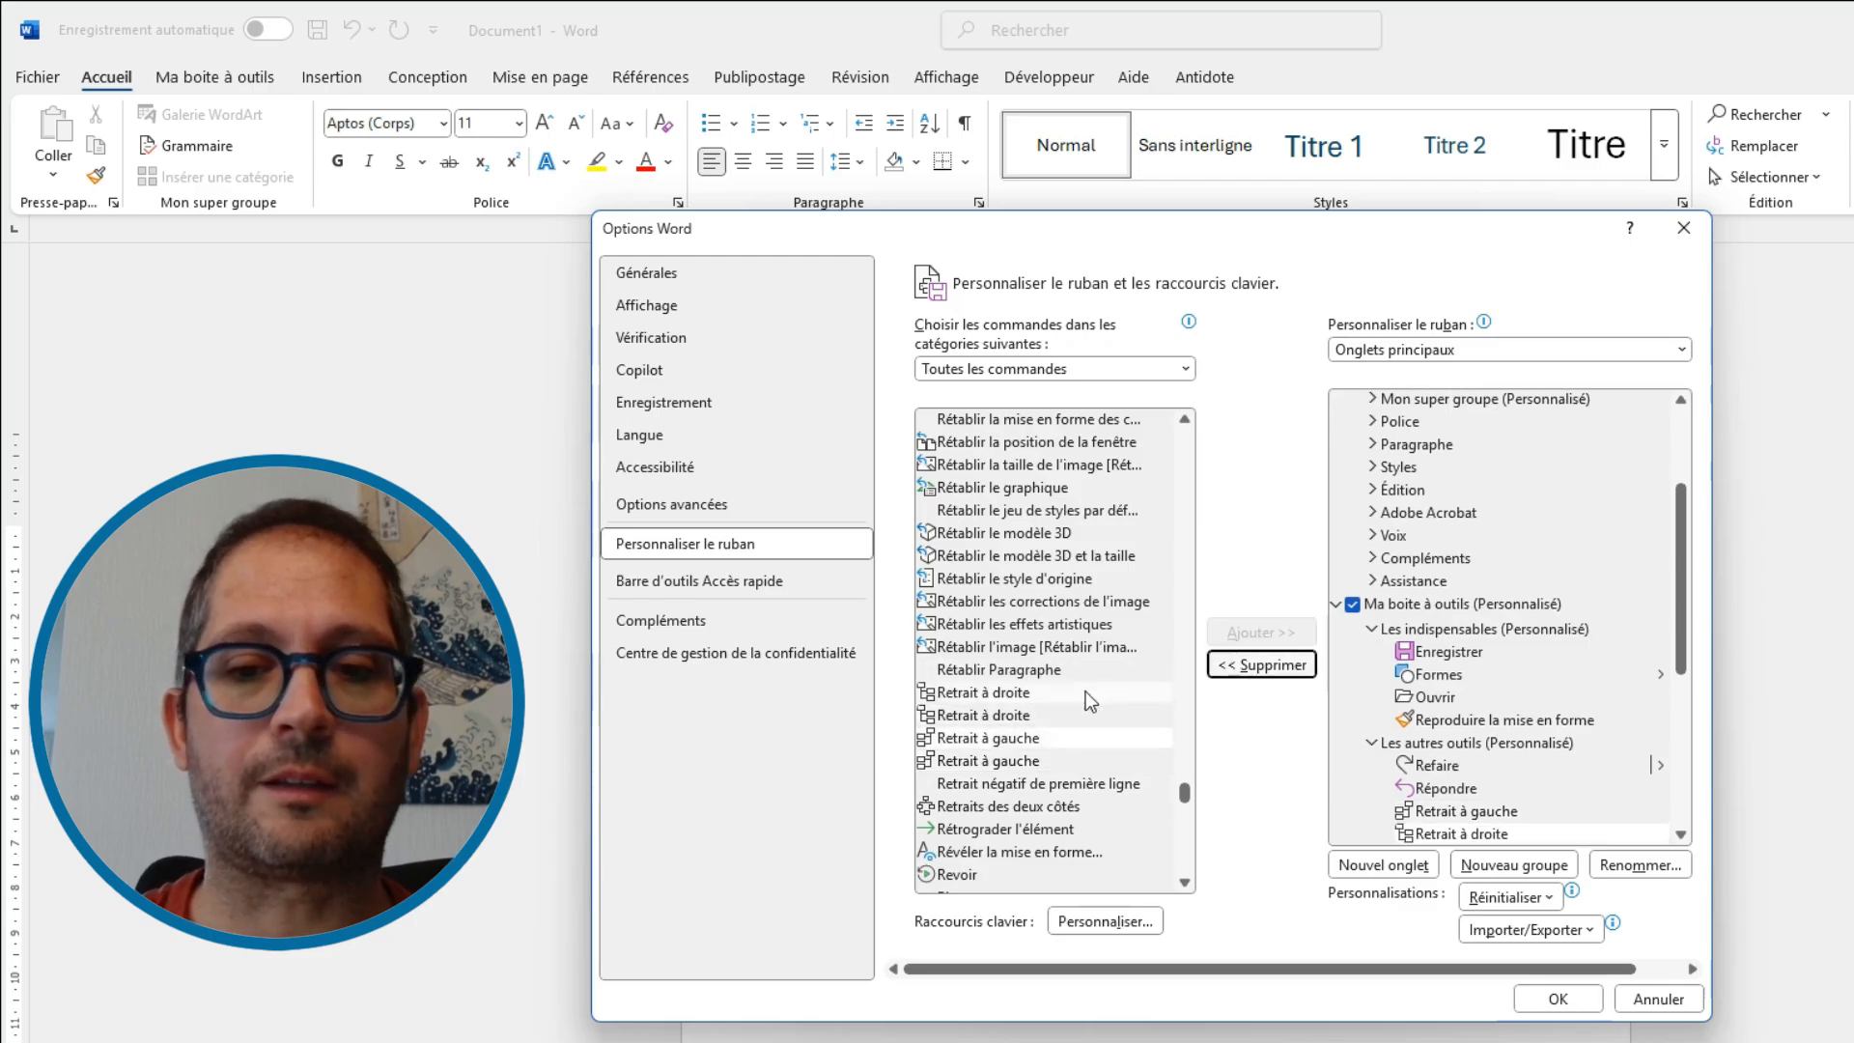
{"action": "scroll", "coordinate": [1086, 691], "scroll_direction": "down", "scroll_amount": 15}
{"action": "scroll", "coordinate": [1028, 660], "scroll_direction": "up", "scroll_amount": 5}
{"action": "scroll", "coordinate": [1053, 714], "scroll_direction": "down", "scroll_amount": 3}
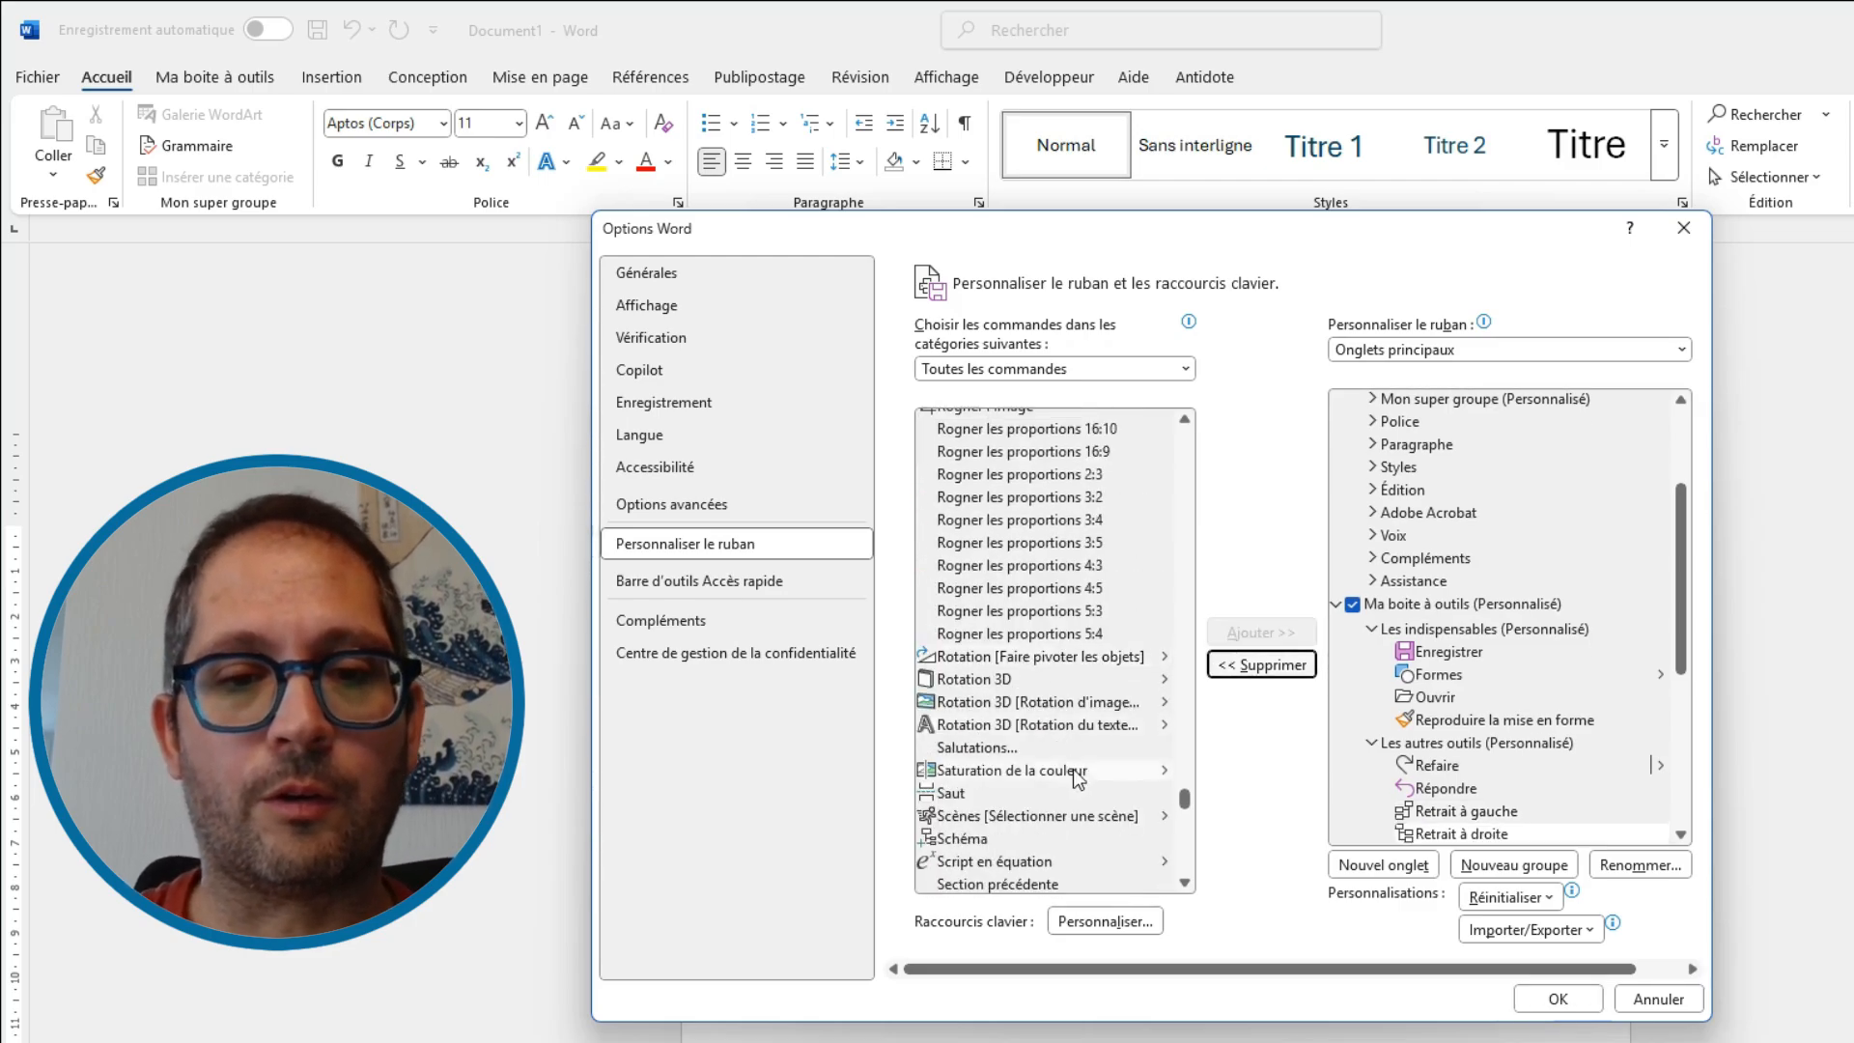
{"action": "left_click", "coordinate": [1062, 608]}
{"action": "left_click", "coordinate": [1261, 633]}
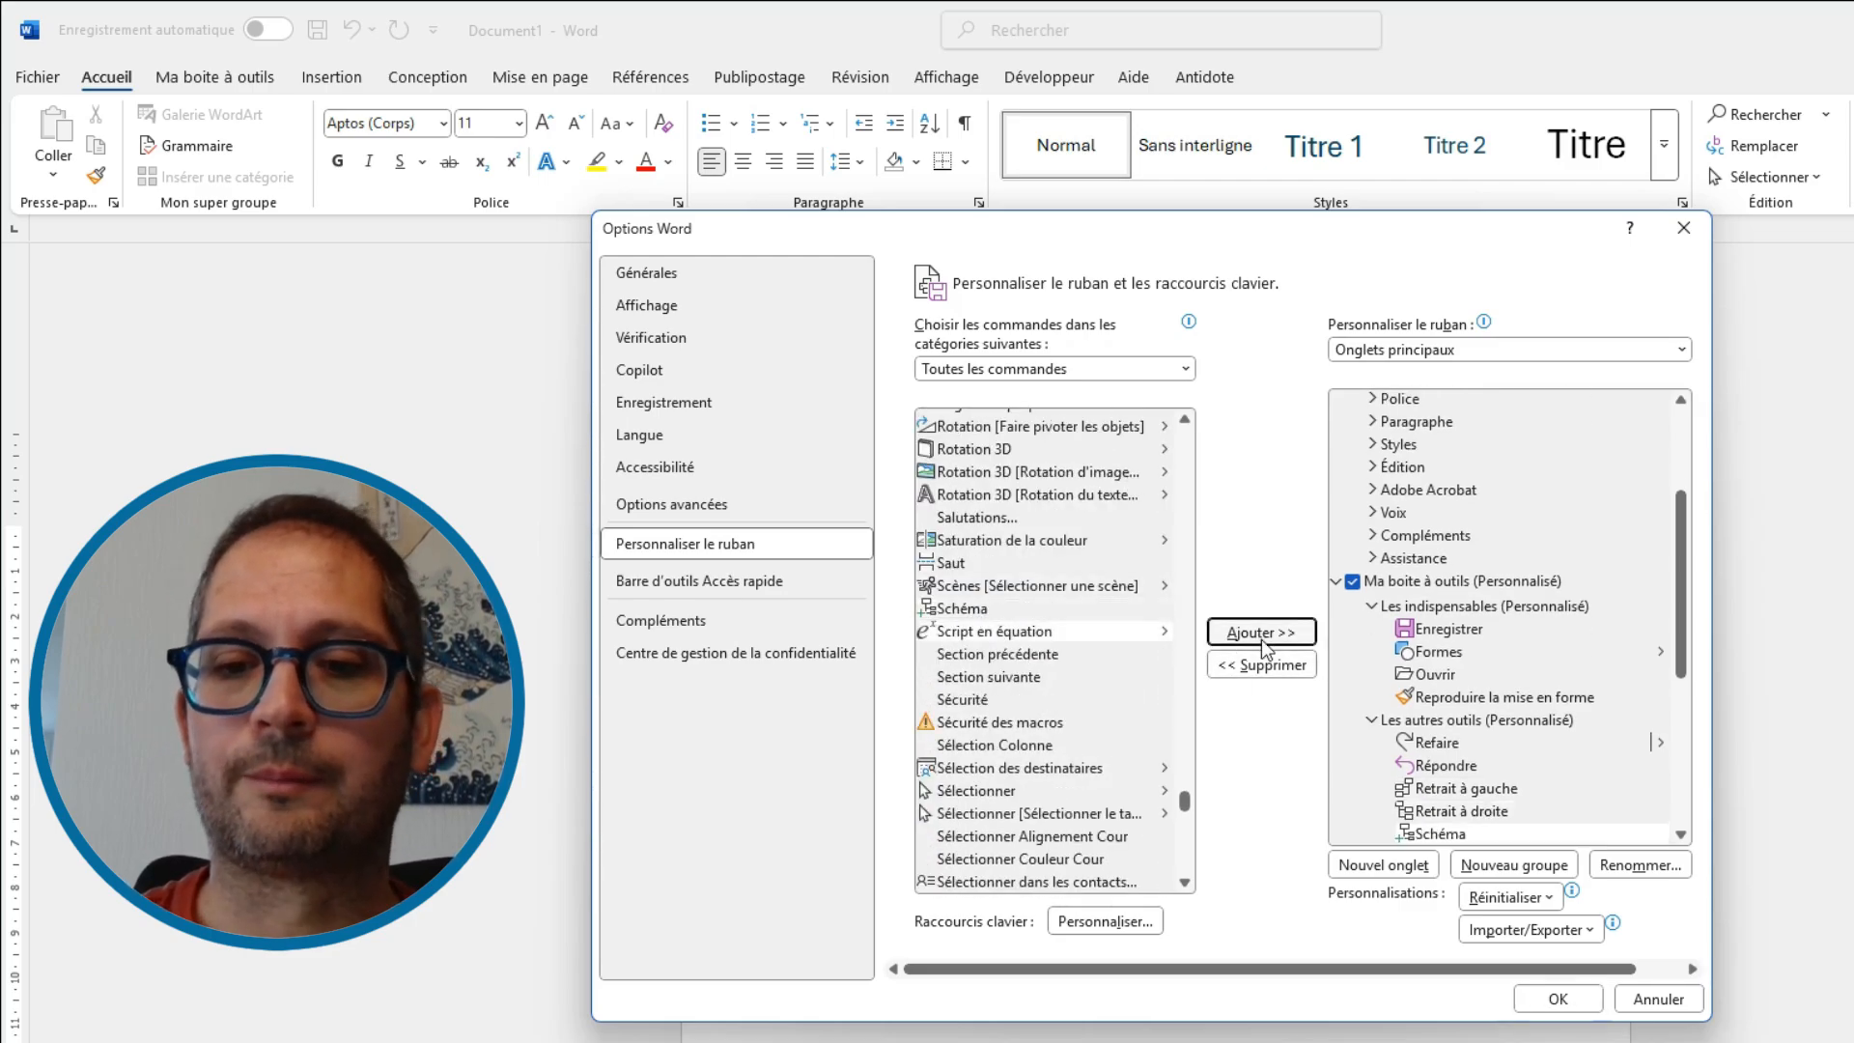
{"action": "left_click", "coordinate": [1556, 998]}
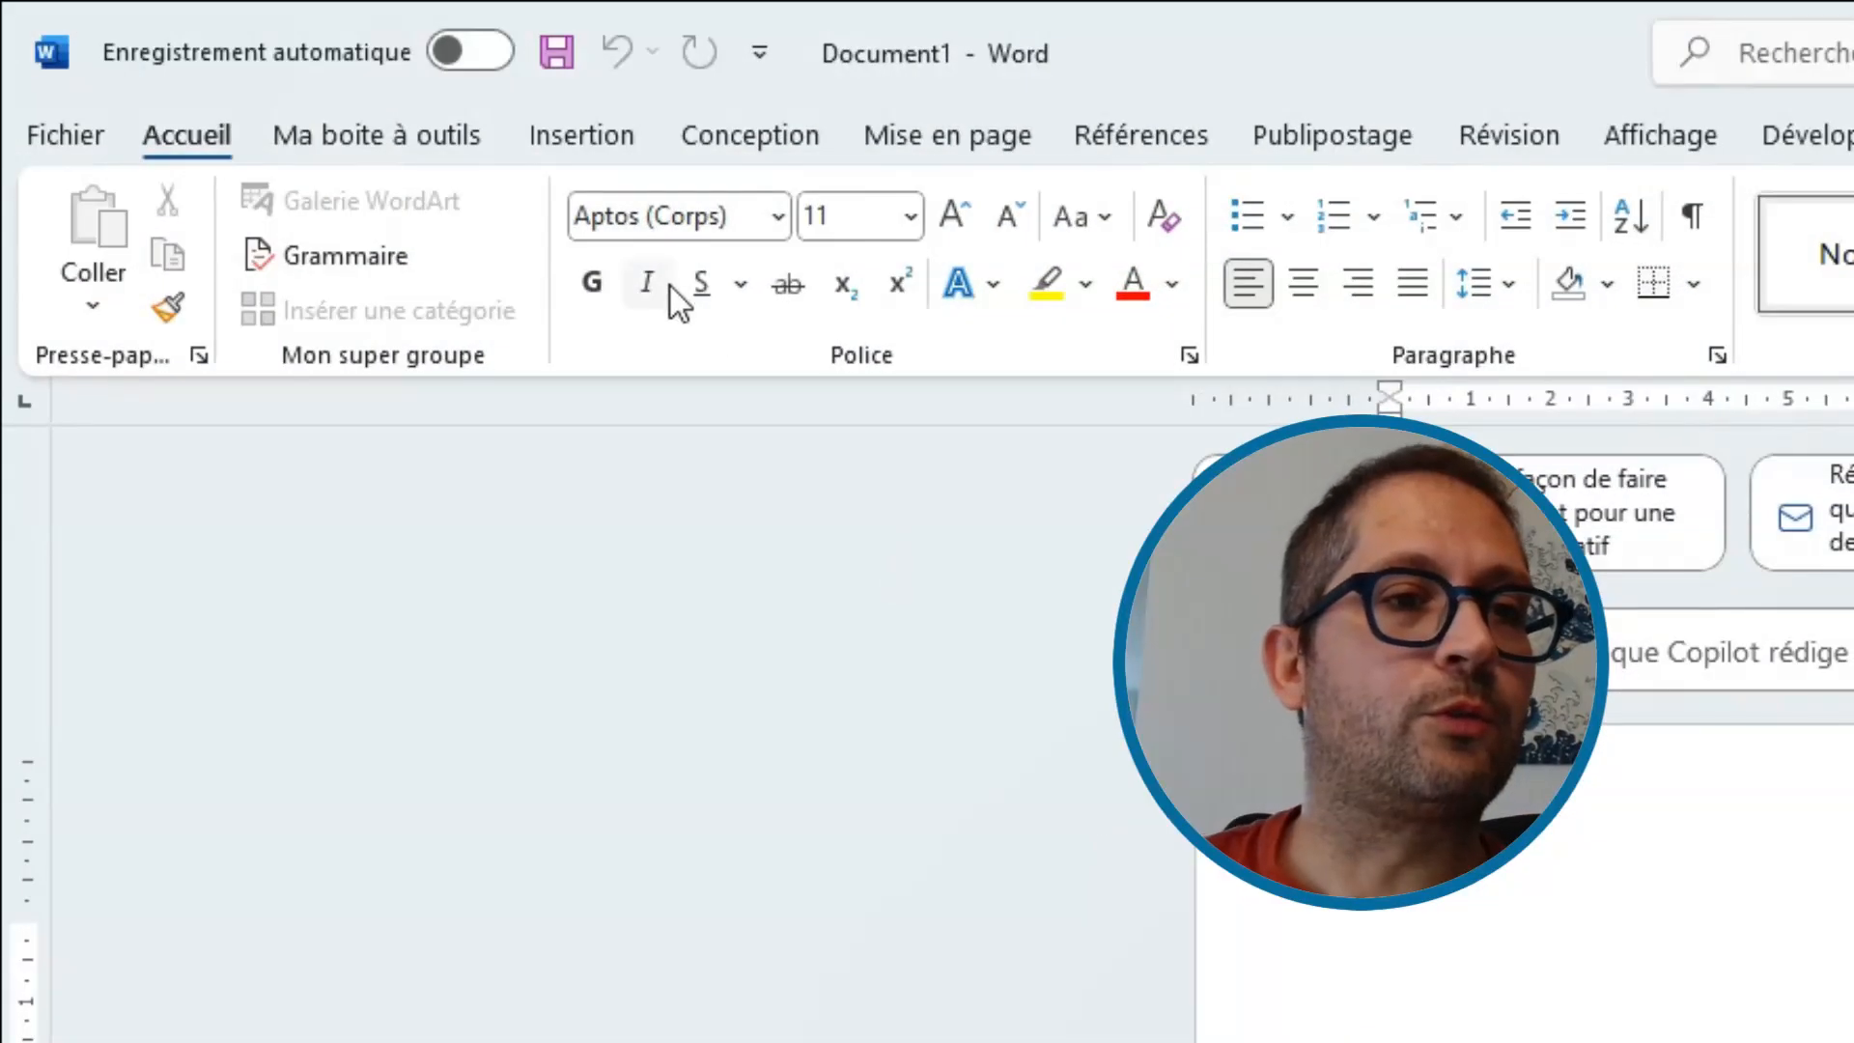
View the Ma boite à outils tab, switching between it, Insertion and Accueil to compare
{"action": "left_click", "coordinate": [381, 143]}
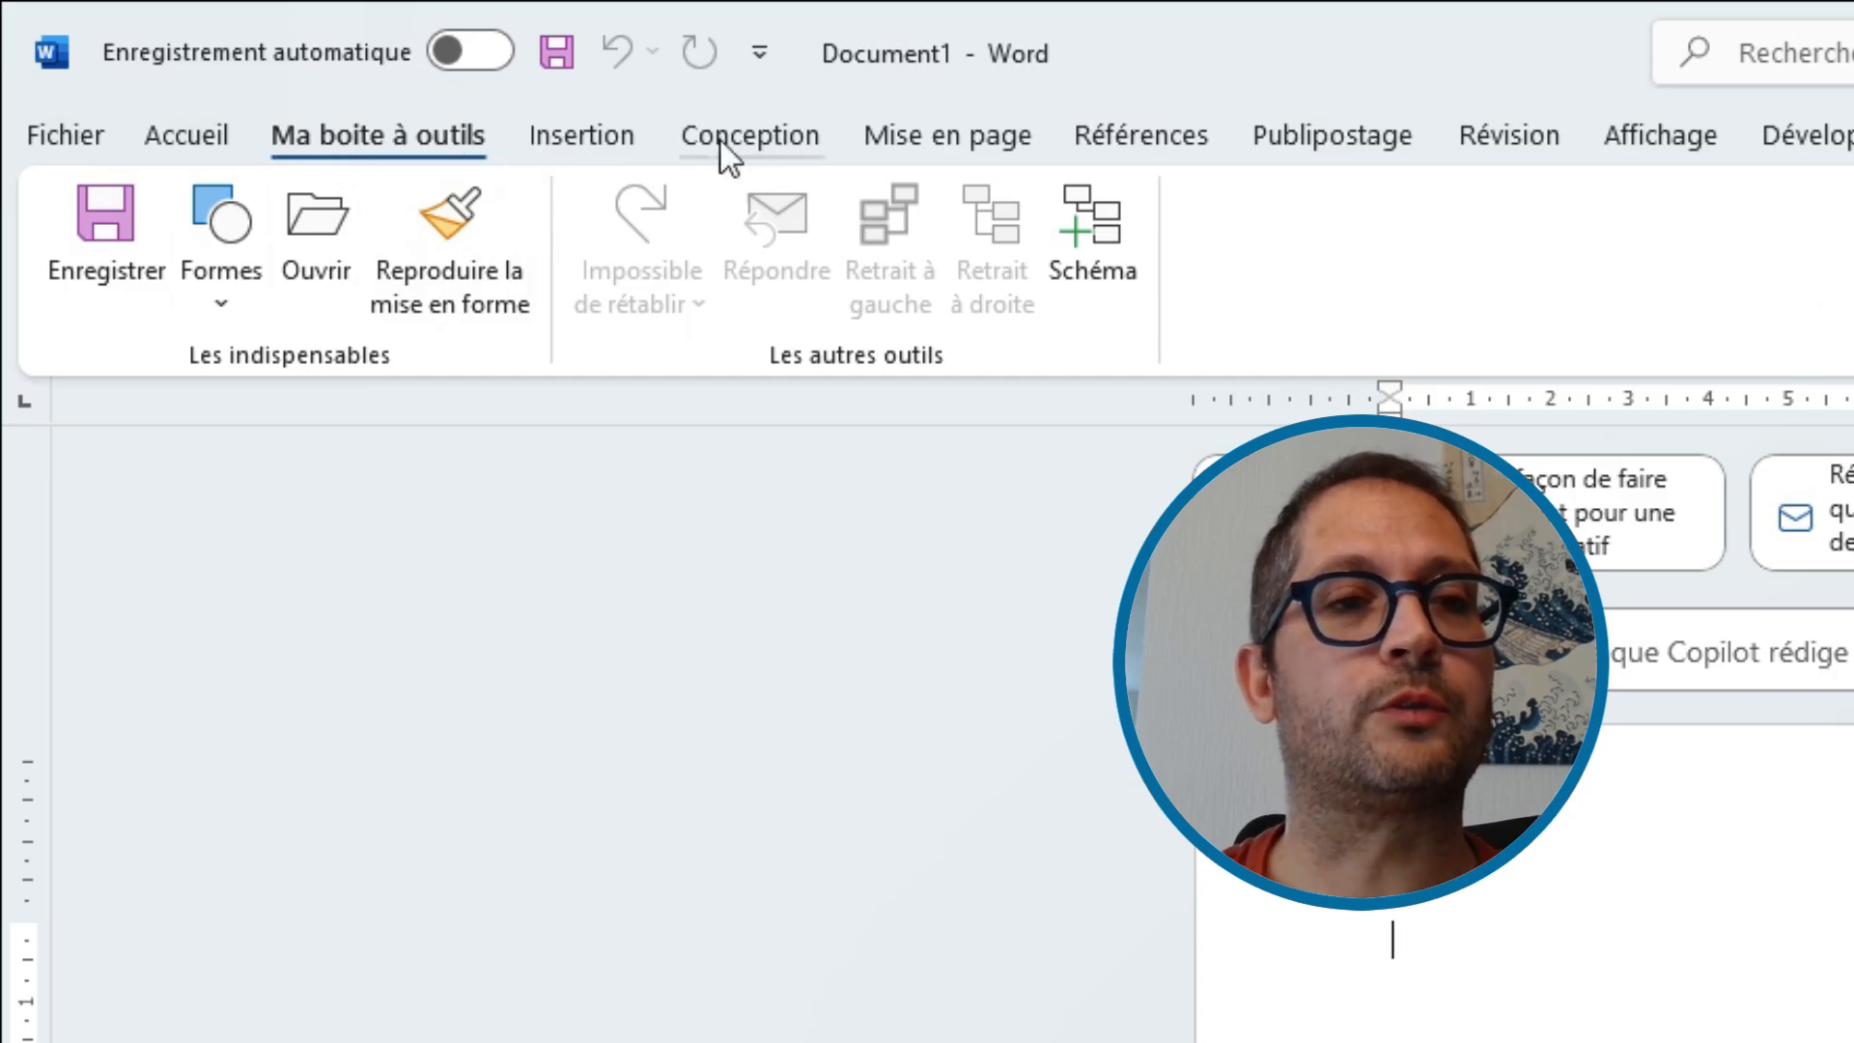
{"action": "left_click", "coordinate": [571, 127]}
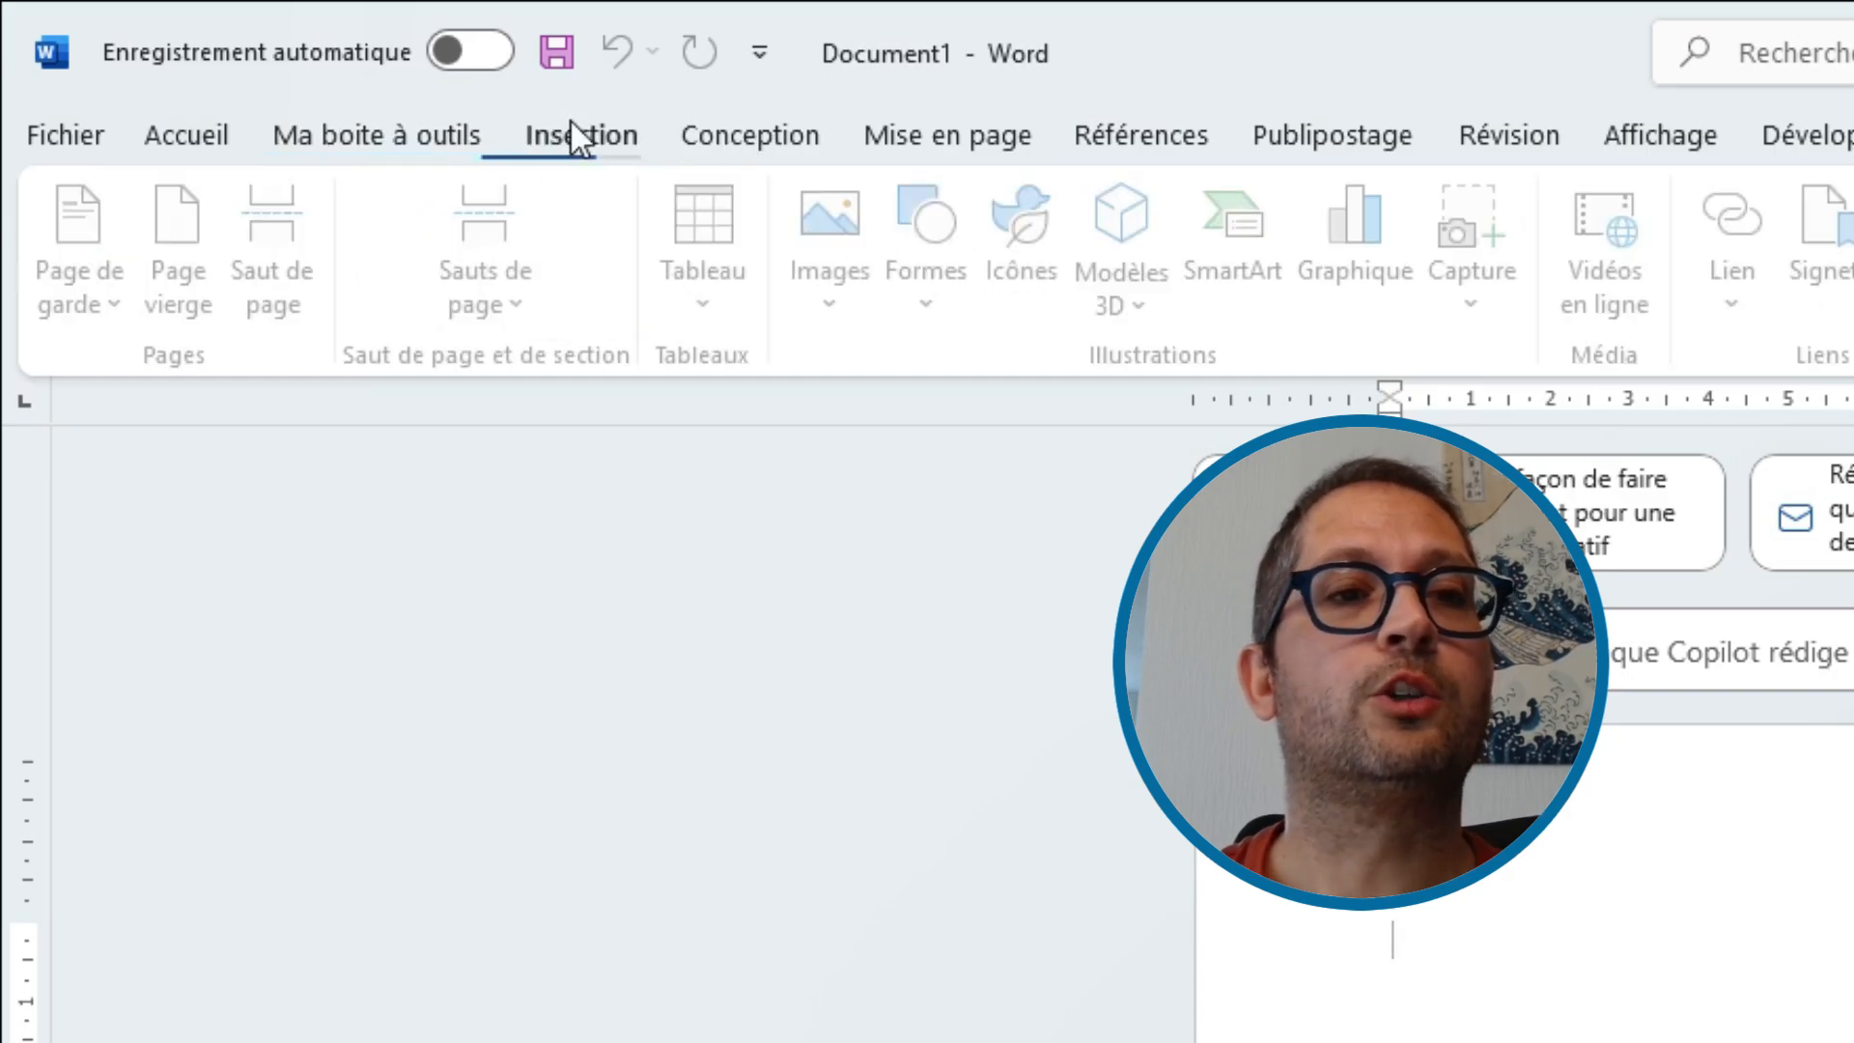
{"action": "left_click", "coordinate": [397, 118]}
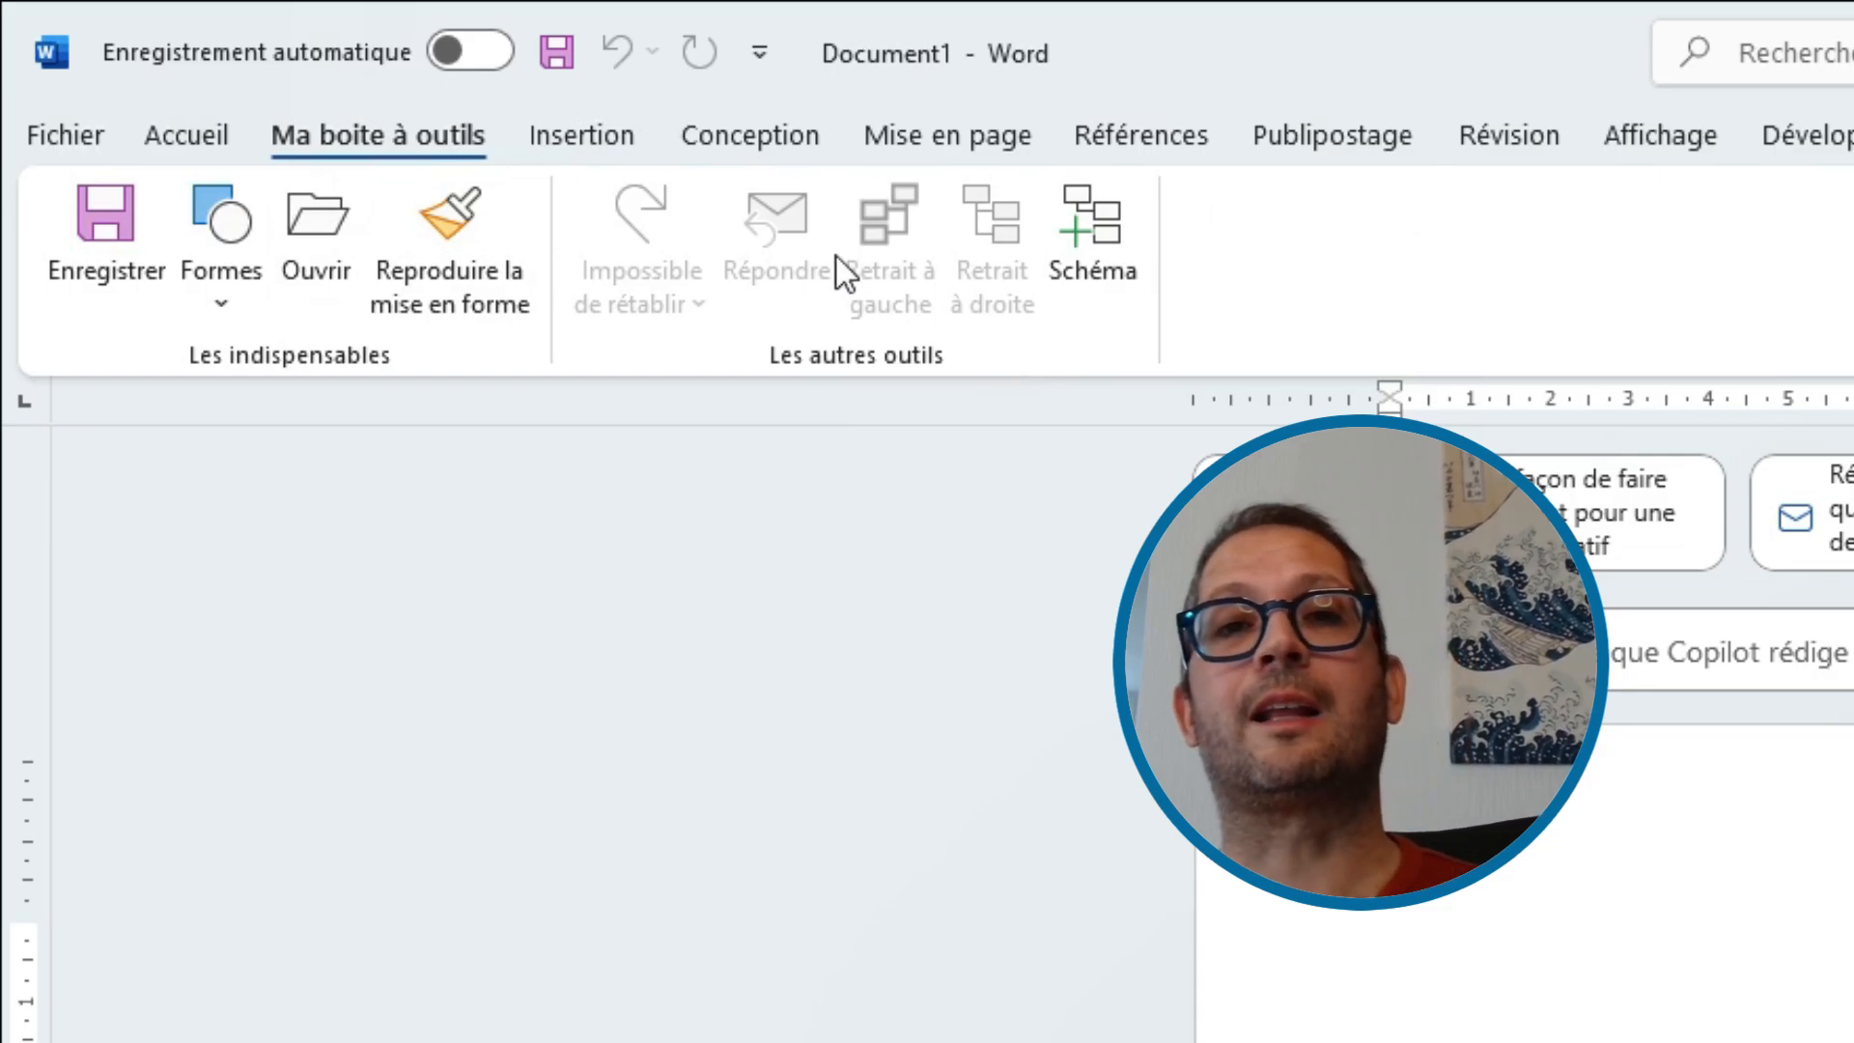
{"action": "left_click", "coordinate": [584, 139]}
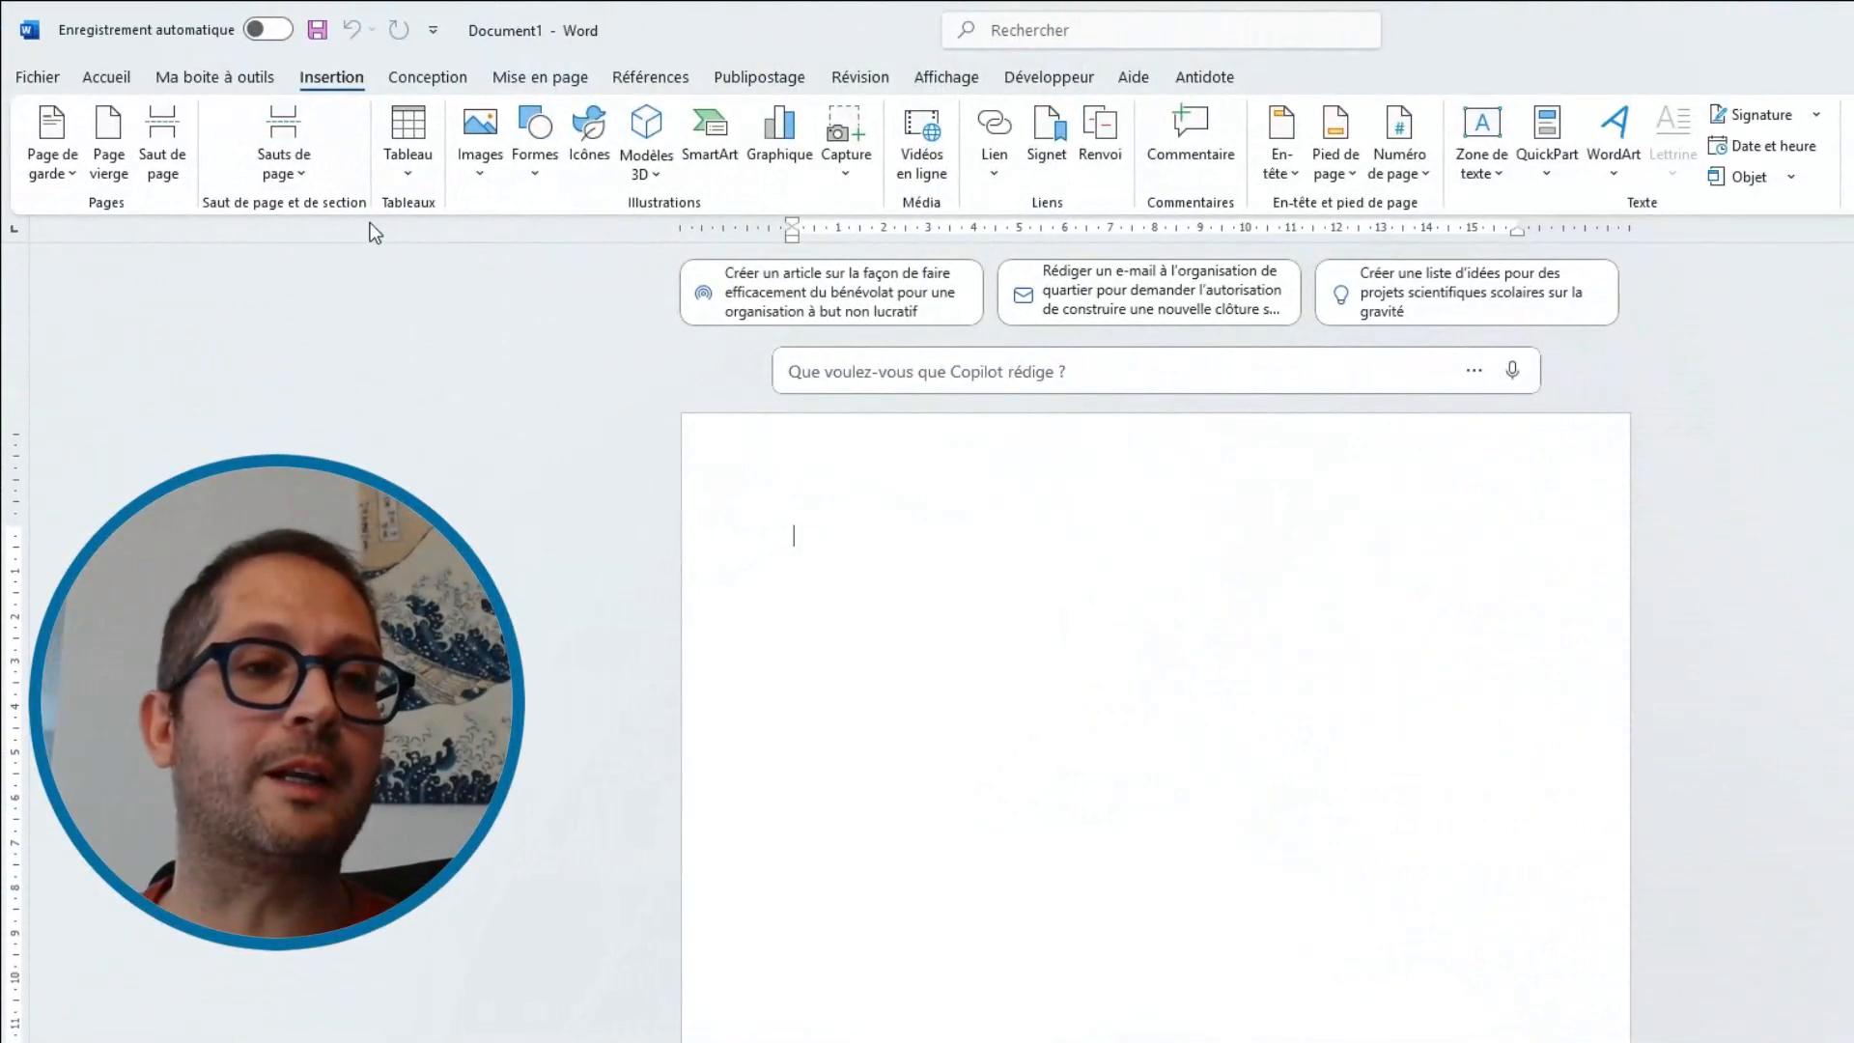
{"action": "left_click", "coordinate": [108, 76]}
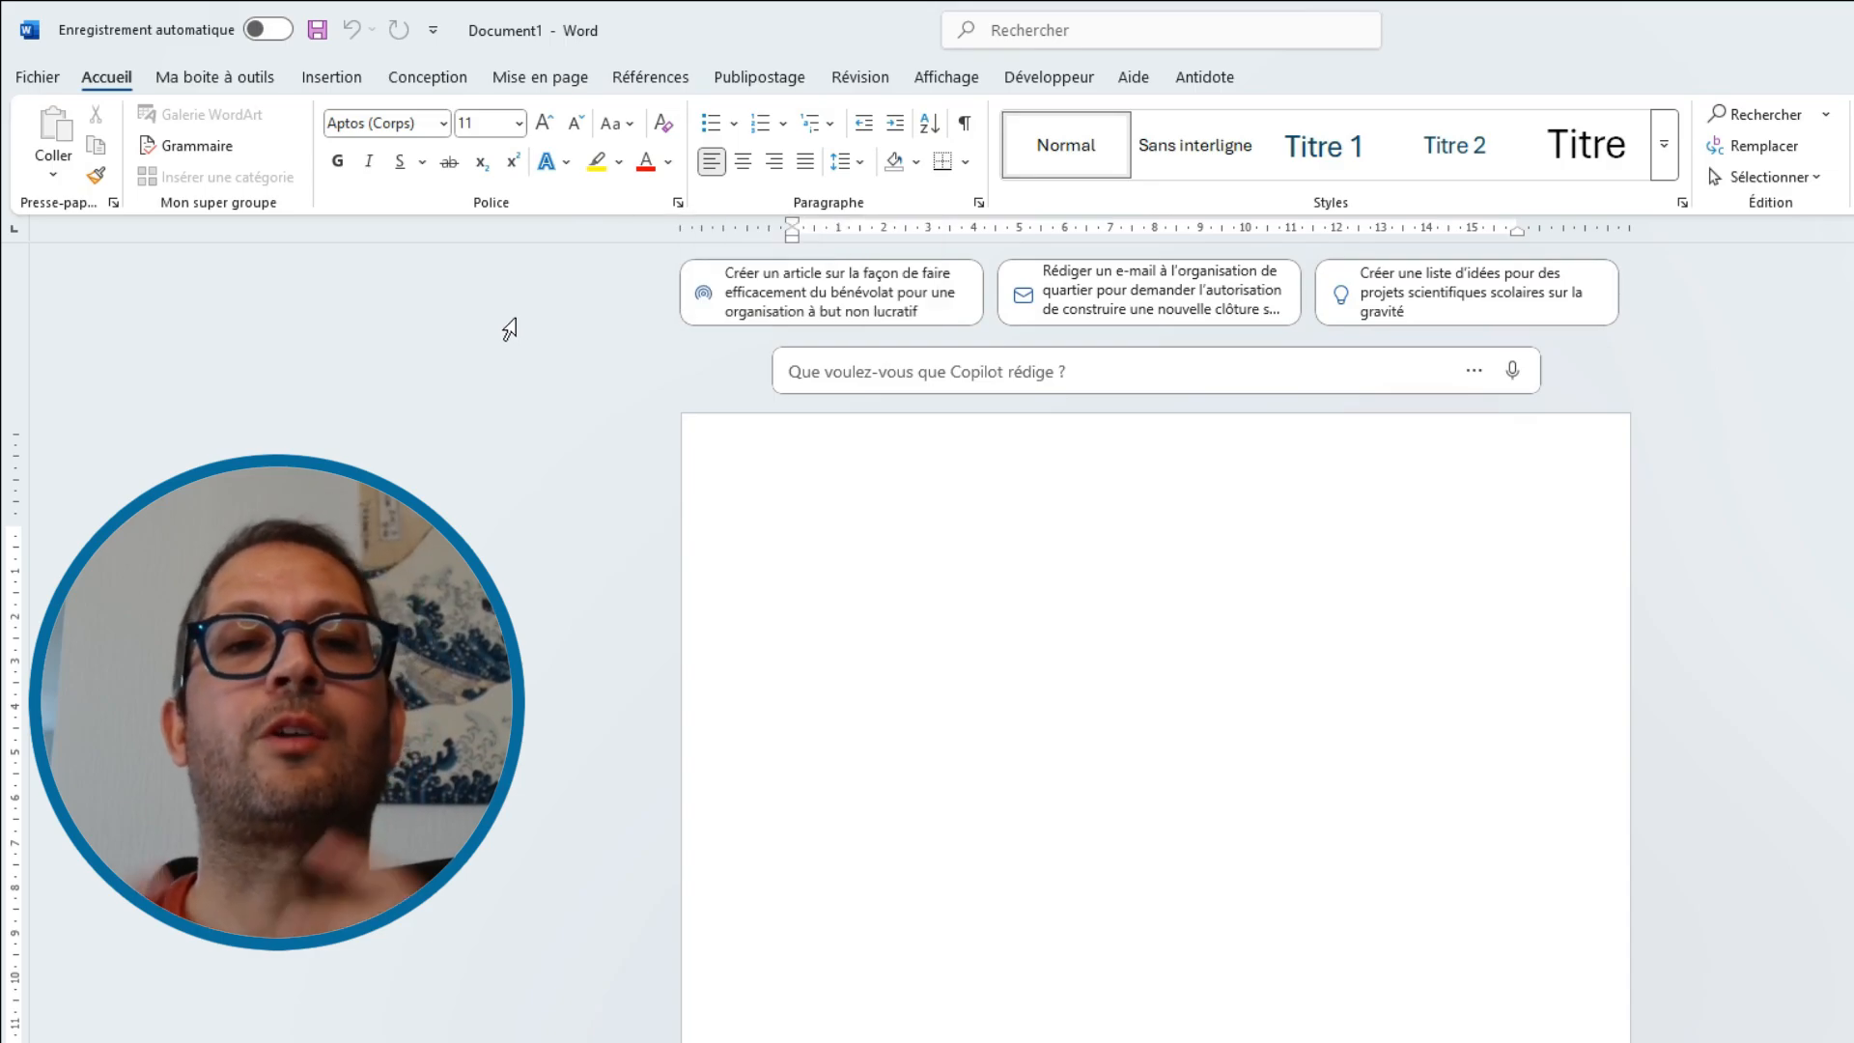
{"action": "left_click", "coordinate": [232, 77]}
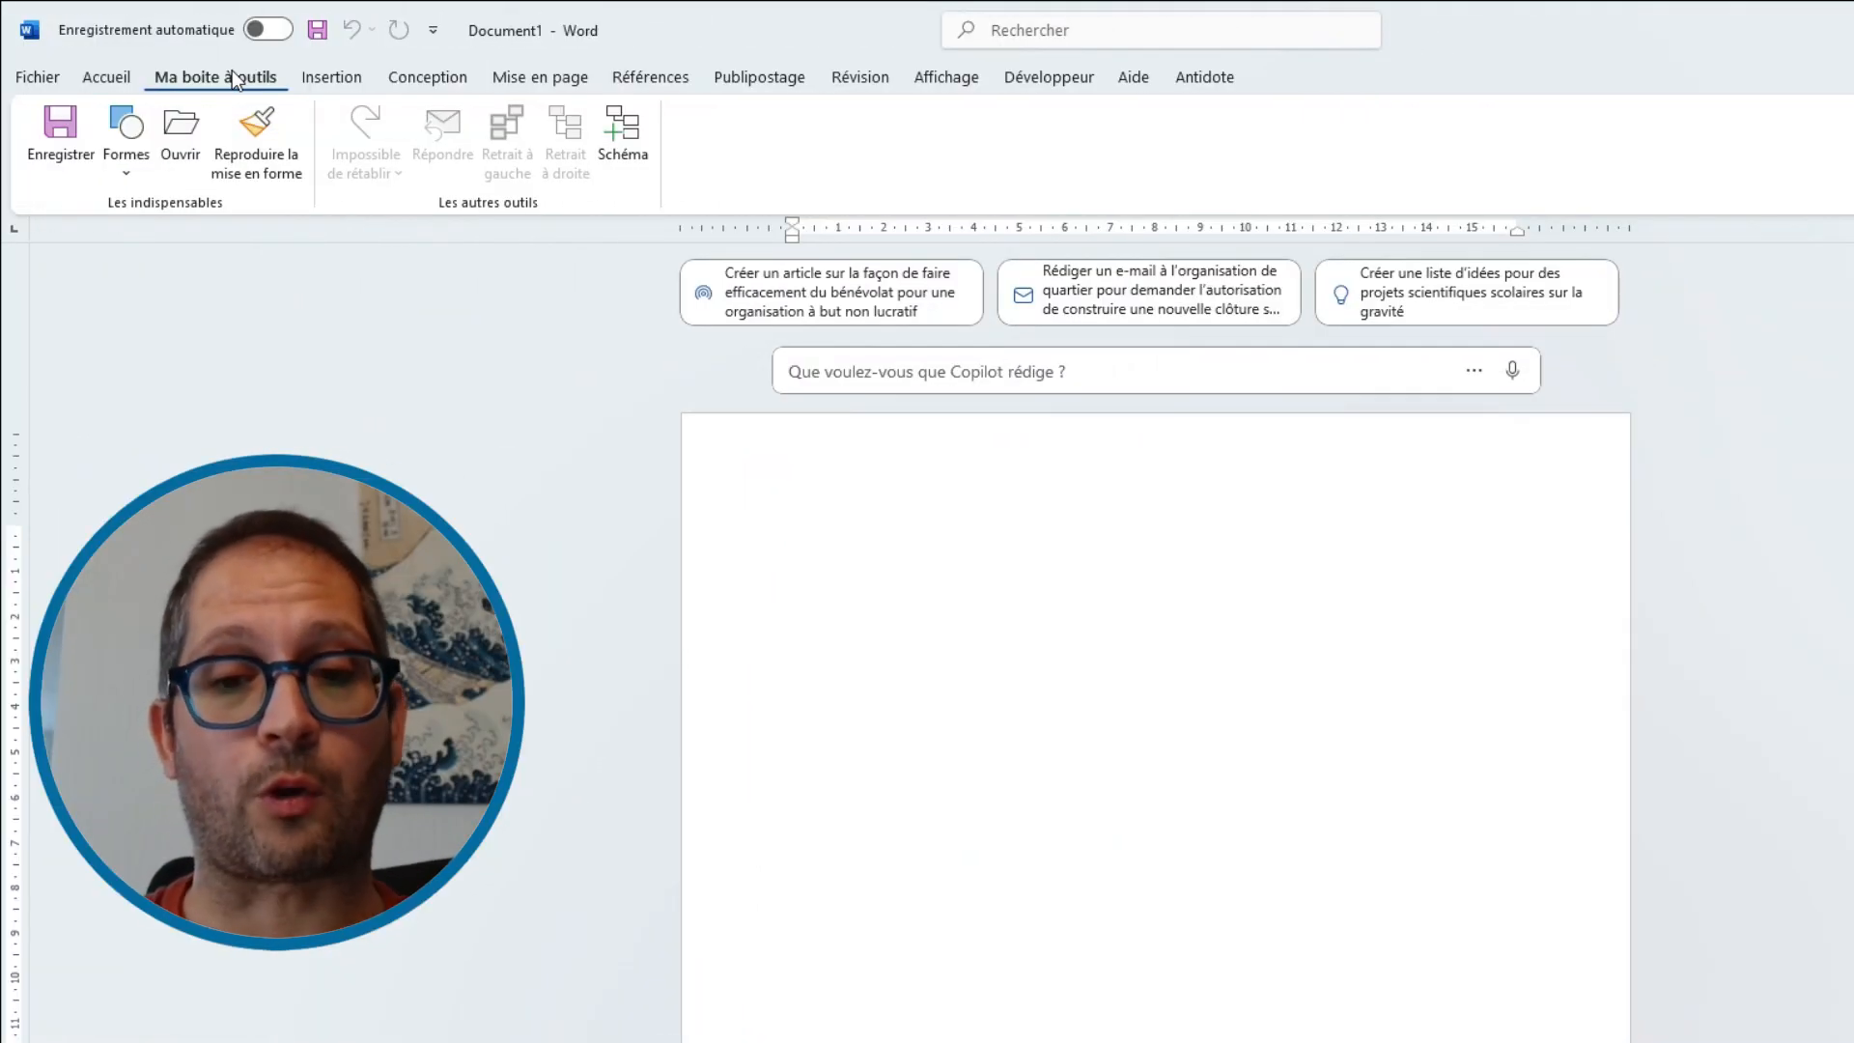